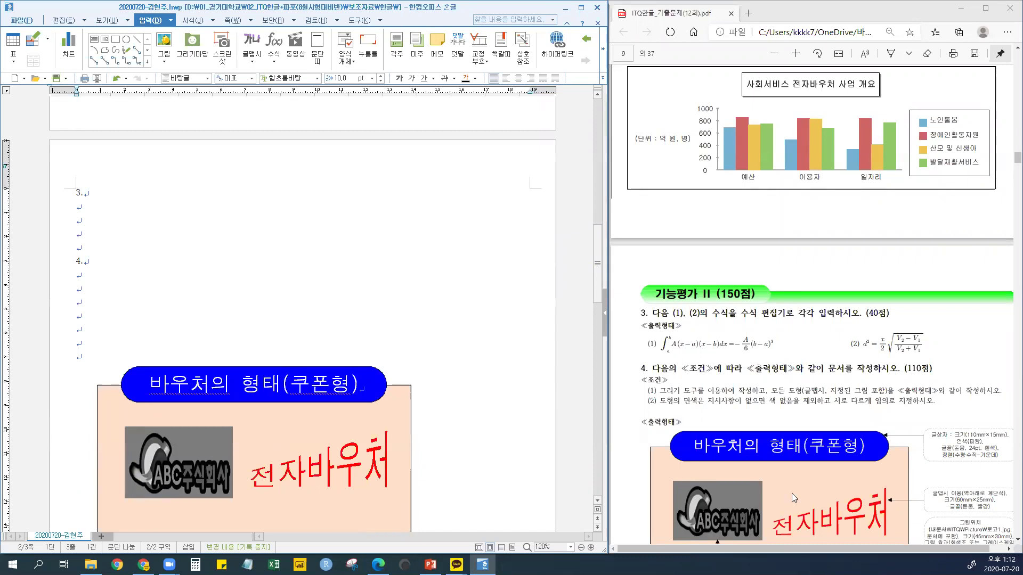
Look through the exam PDF and the document from the empty question 3 area to the finished article and table on the last page
{"action": "left_click", "coordinate": [127, 215]}
{"action": "left_click", "coordinate": [783, 342]}
{"action": "scroll", "coordinate": [782, 342], "scroll_direction": "down", "scroll_amount": 10}
{"action": "scroll", "coordinate": [783, 342], "scroll_direction": "up", "scroll_amount": 10}
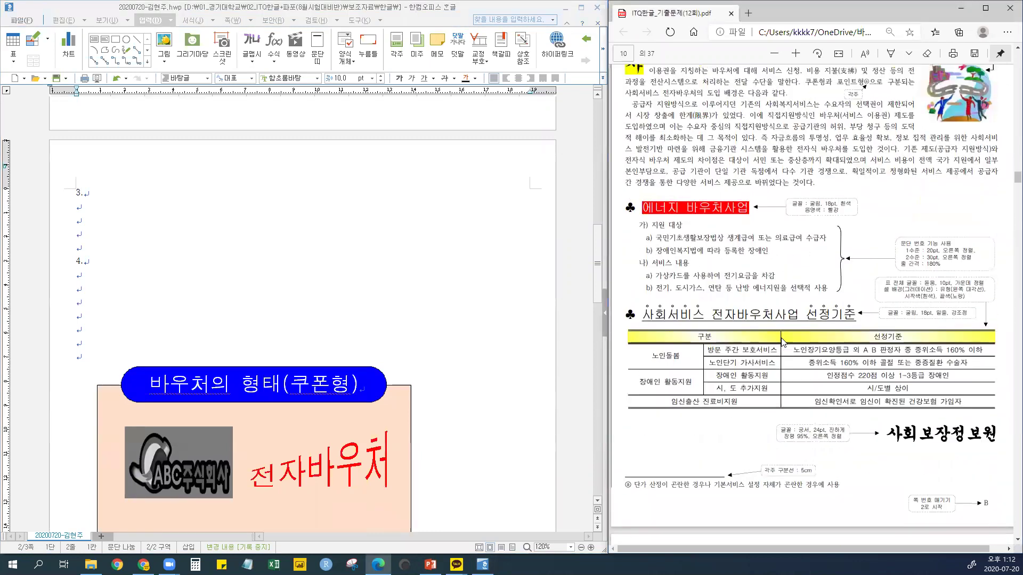
{"action": "scroll", "coordinate": [784, 337], "scroll_direction": "up", "scroll_amount": 5}
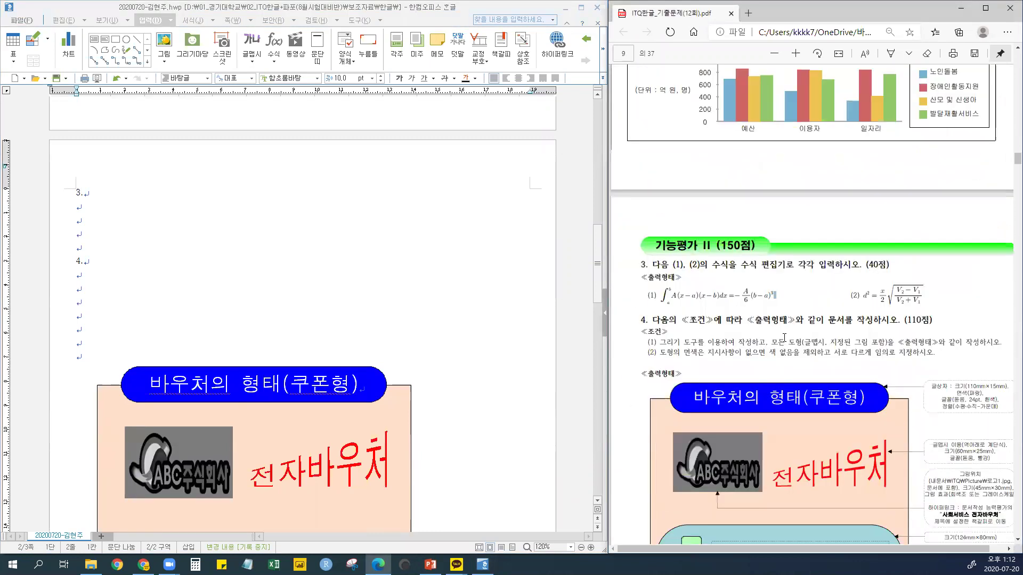
{"action": "left_click", "coordinate": [130, 226]}
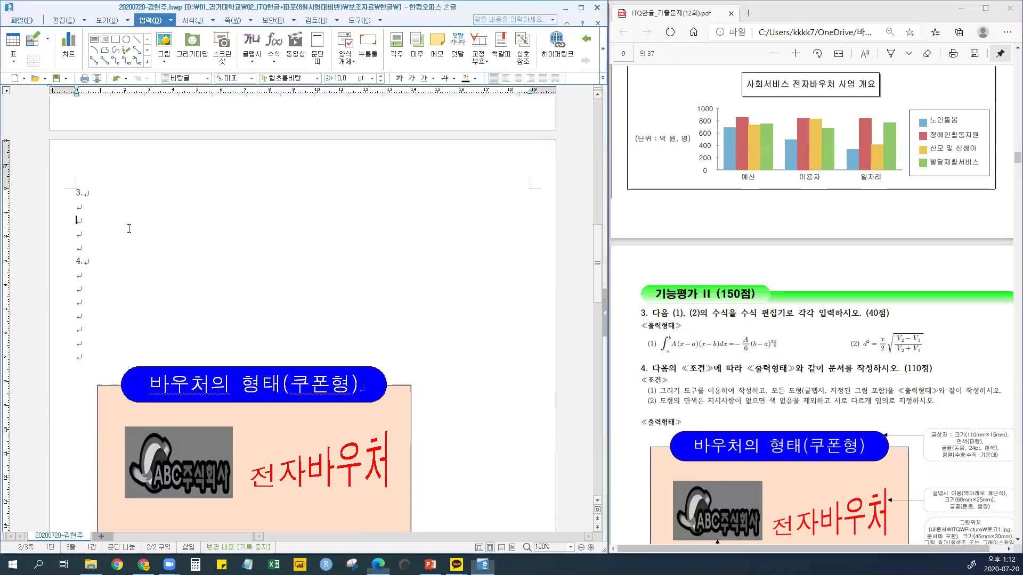
{"action": "scroll", "coordinate": [253, 246], "scroll_direction": "down", "scroll_amount": 3}
{"action": "scroll", "coordinate": [253, 246], "scroll_direction": "down", "scroll_amount": 10}
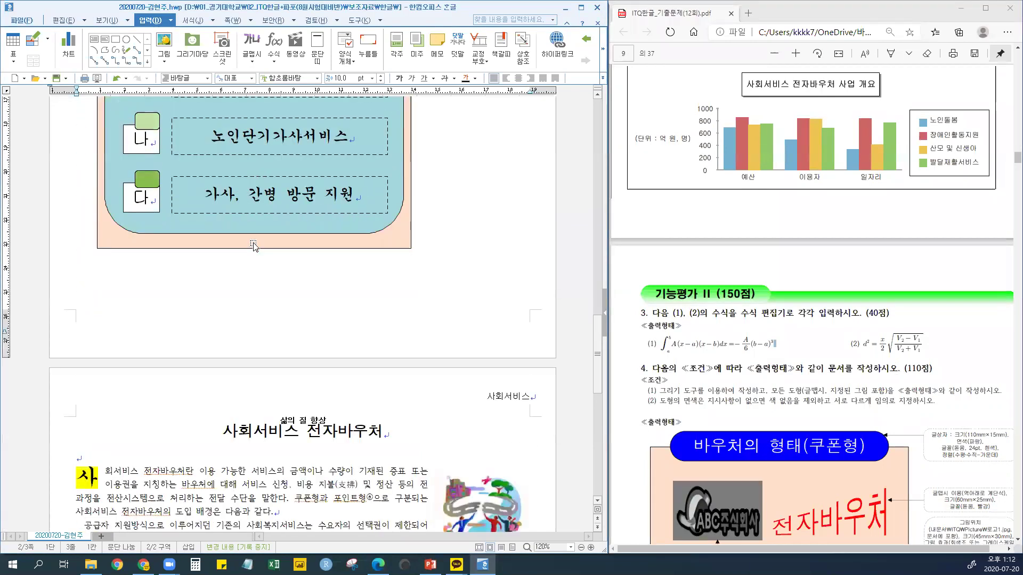
{"action": "scroll", "coordinate": [255, 248], "scroll_direction": "down", "scroll_amount": 5}
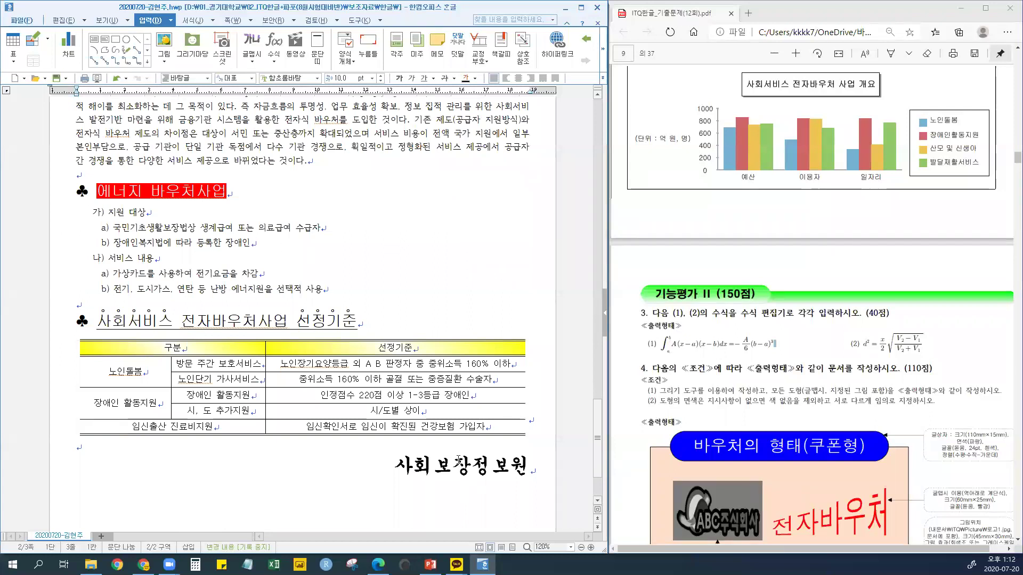
{"action": "scroll", "coordinate": [458, 459], "scroll_direction": "up", "scroll_amount": 15}
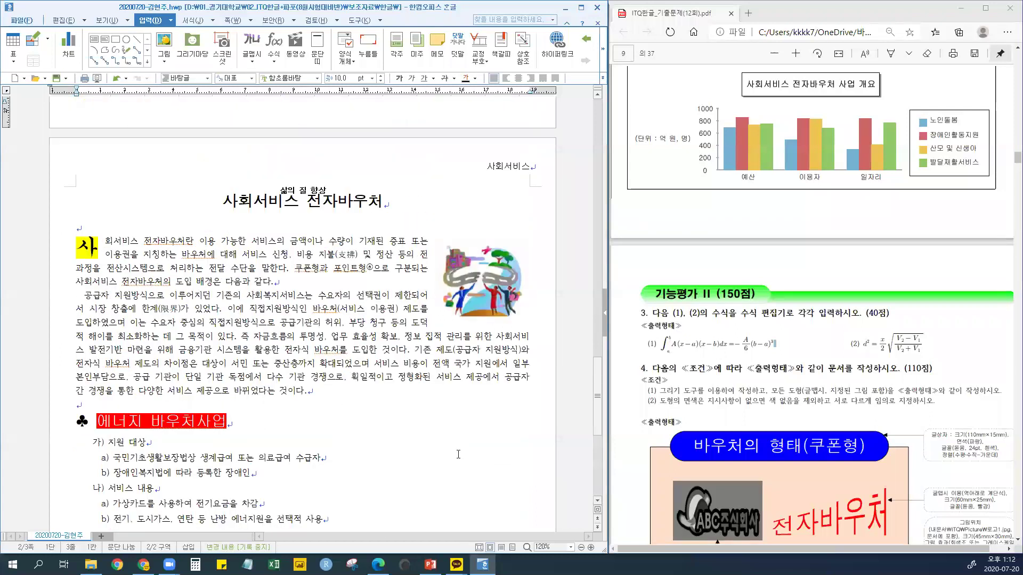
{"action": "scroll", "coordinate": [460, 453], "scroll_direction": "up", "scroll_amount": 8}
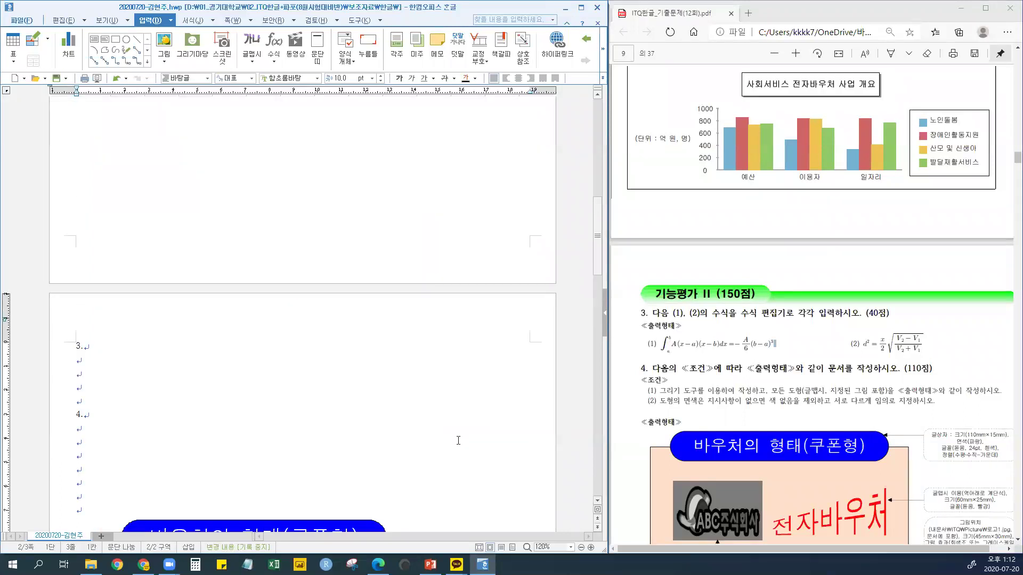
{"action": "scroll", "coordinate": [459, 438], "scroll_direction": "down", "scroll_amount": 3}
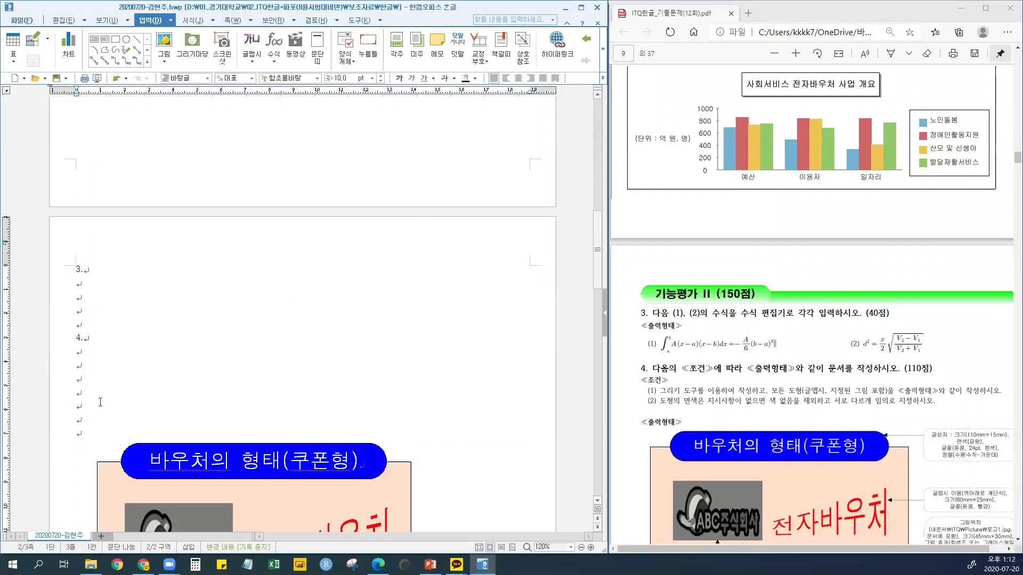
{"action": "left_click", "coordinate": [86, 285]}
{"action": "key", "text": "alt+Tab"}
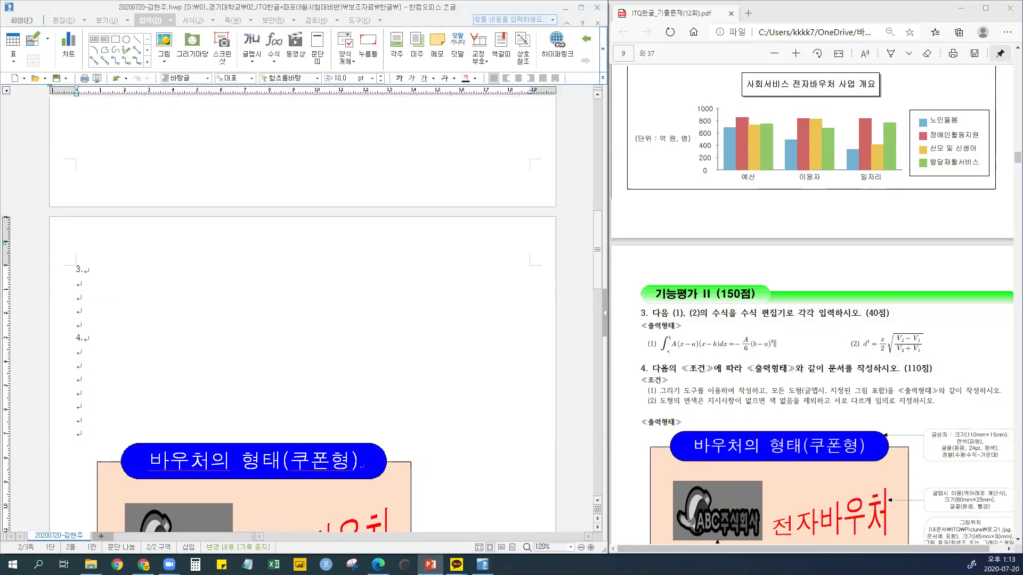
Compare the PDF's writing-task page and questions 3 and 4 with the voucher drawing in the document
{"action": "scroll", "coordinate": [780, 361], "scroll_direction": "down", "scroll_amount": 5}
{"action": "scroll", "coordinate": [780, 361], "scroll_direction": "down", "scroll_amount": 10}
{"action": "scroll", "coordinate": [786, 358], "scroll_direction": "up", "scroll_amount": 2}
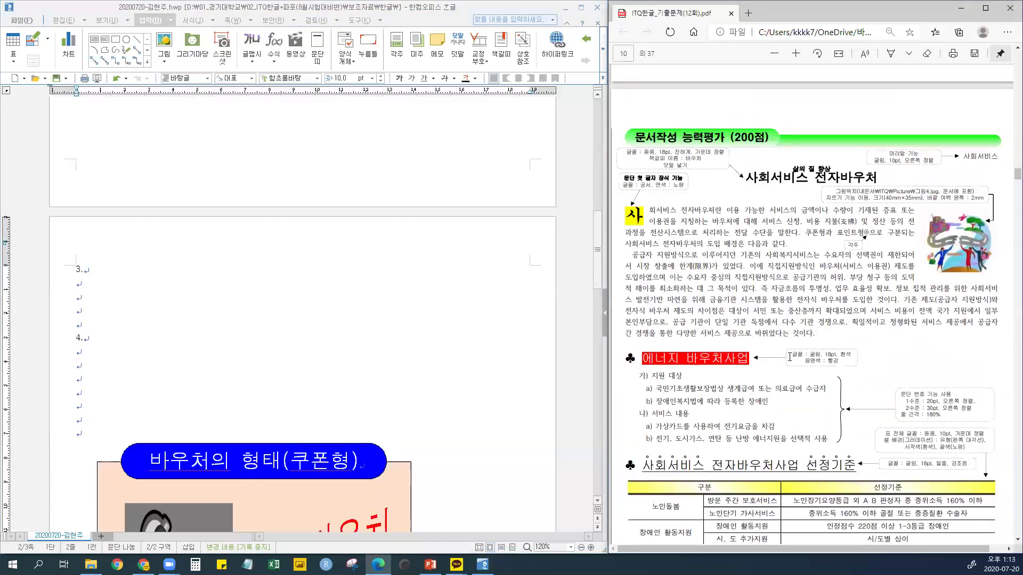
{"action": "scroll", "coordinate": [752, 336], "scroll_direction": "up", "scroll_amount": 12}
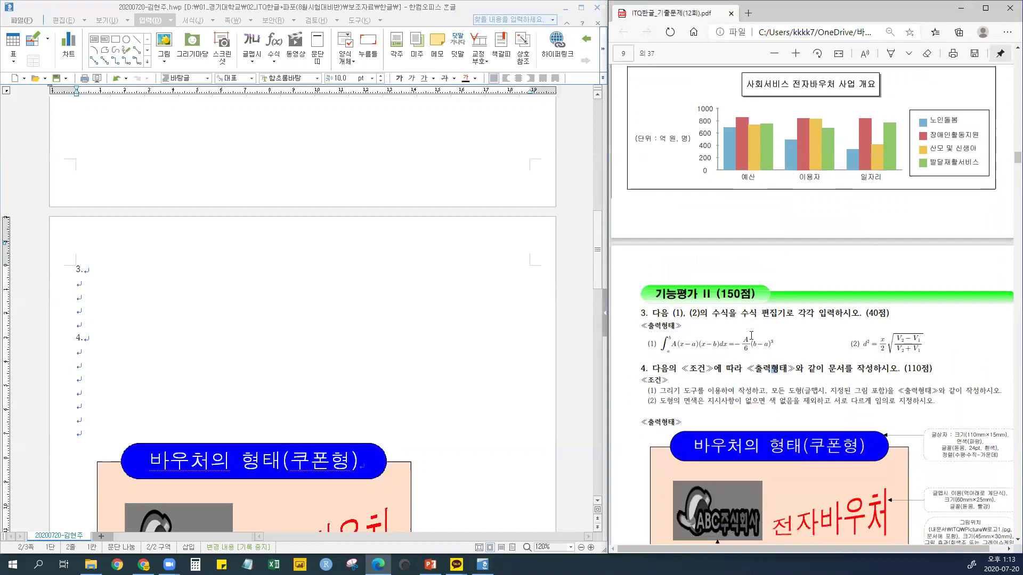
{"action": "left_click", "coordinate": [240, 382]}
{"action": "scroll", "coordinate": [239, 382], "scroll_direction": "down", "scroll_amount": 5}
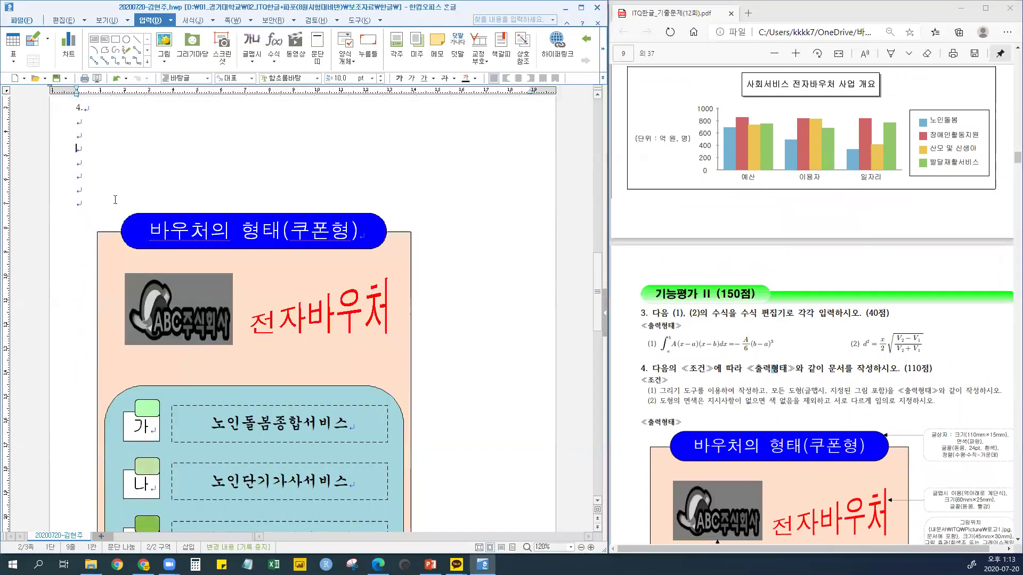
{"action": "scroll", "coordinate": [159, 334], "scroll_direction": "down", "scroll_amount": 3}
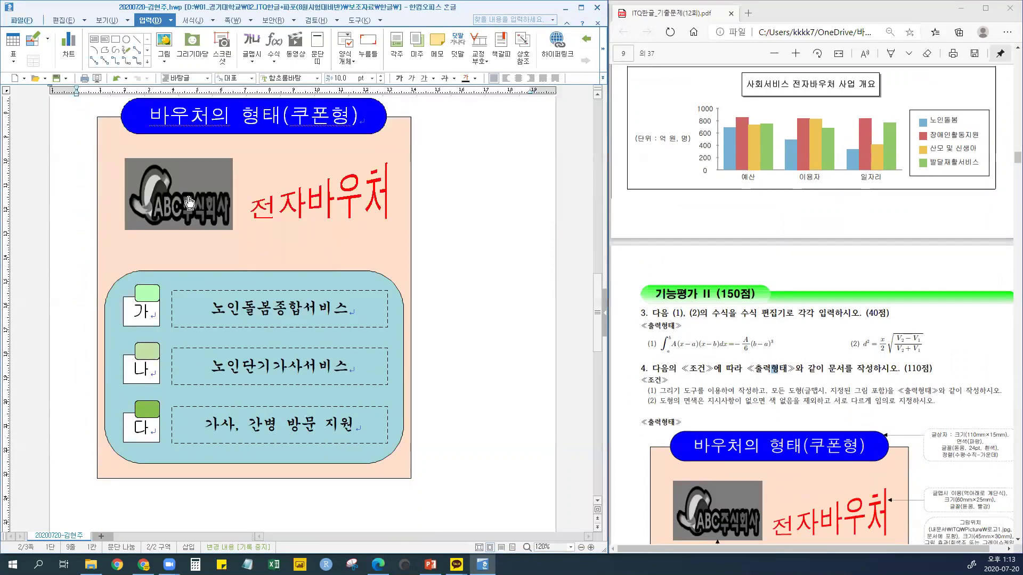
{"action": "scroll", "coordinate": [159, 334], "scroll_direction": "up", "scroll_amount": 8}
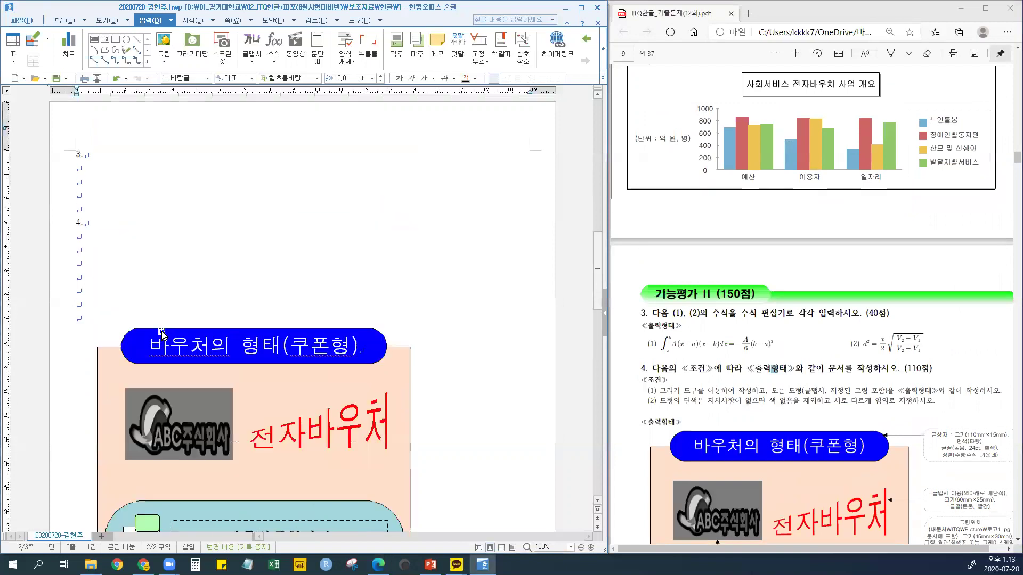
Enlarge the exam PDF and examine equations (1) and (2) of question 3
{"action": "left_click", "coordinate": [729, 341]}
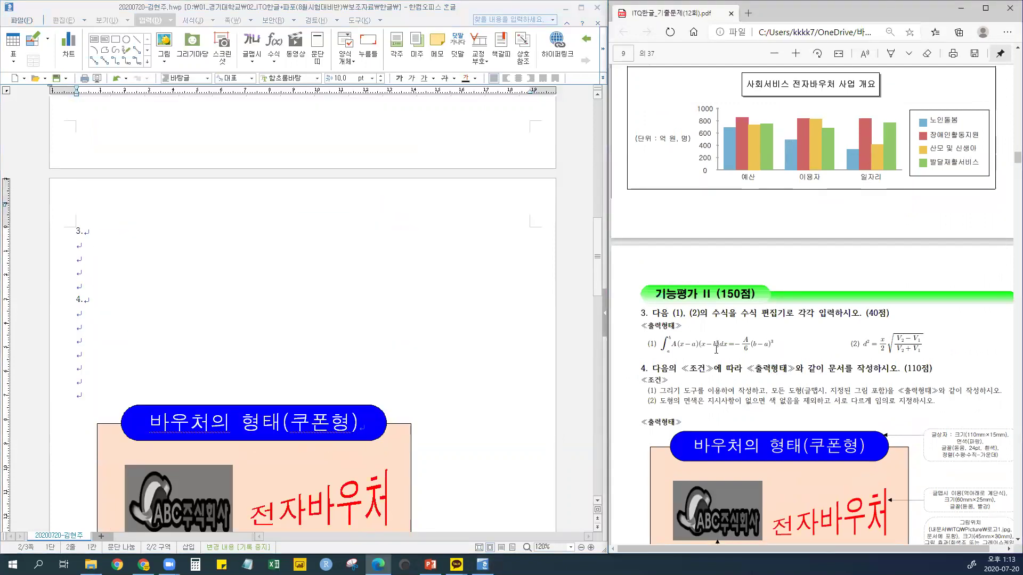
{"action": "scroll", "coordinate": [707, 307], "scroll_direction": "down", "scroll_amount": 2}
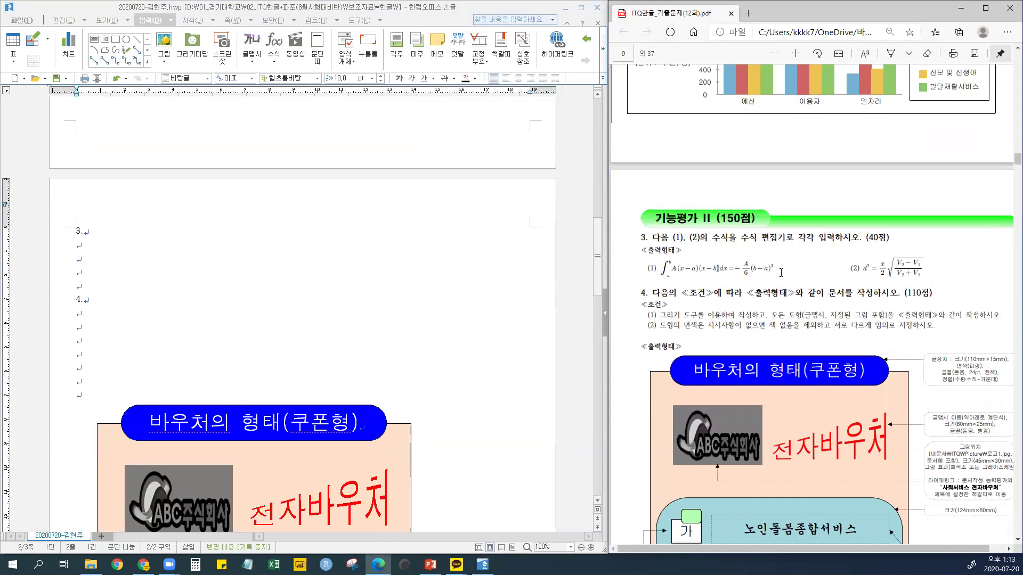
{"action": "scroll", "coordinate": [787, 297], "scroll_direction": "up", "scroll_amount": 2}
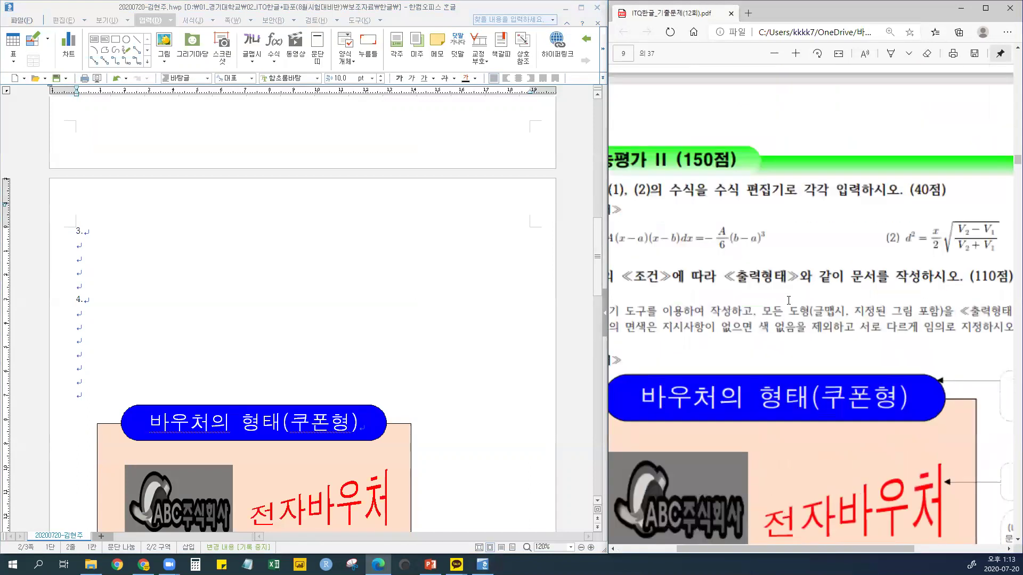
{"action": "scroll", "coordinate": [760, 262], "scroll_direction": "down", "scroll_amount": 2}
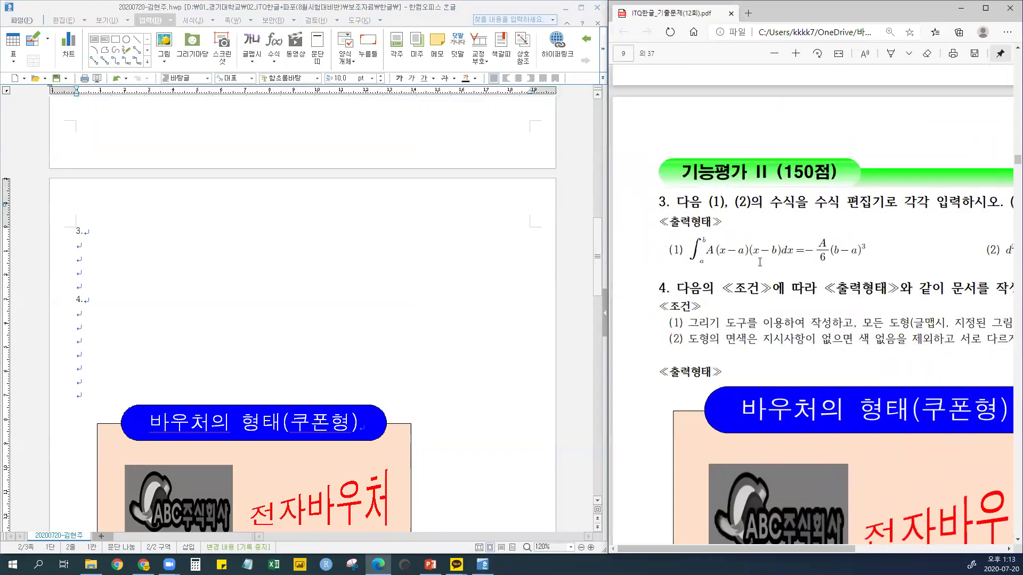
{"action": "left_click_drag", "start_coordinate": [685, 250], "coordinate": [877, 251]}
{"action": "left_click", "coordinate": [881, 251]}
{"action": "left_click_drag", "start_coordinate": [686, 250], "coordinate": [869, 250]}
{"action": "left_click_drag", "start_coordinate": [830, 549], "coordinate": [956, 547]}
{"action": "left_click_drag", "start_coordinate": [818, 249], "coordinate": [937, 259]}
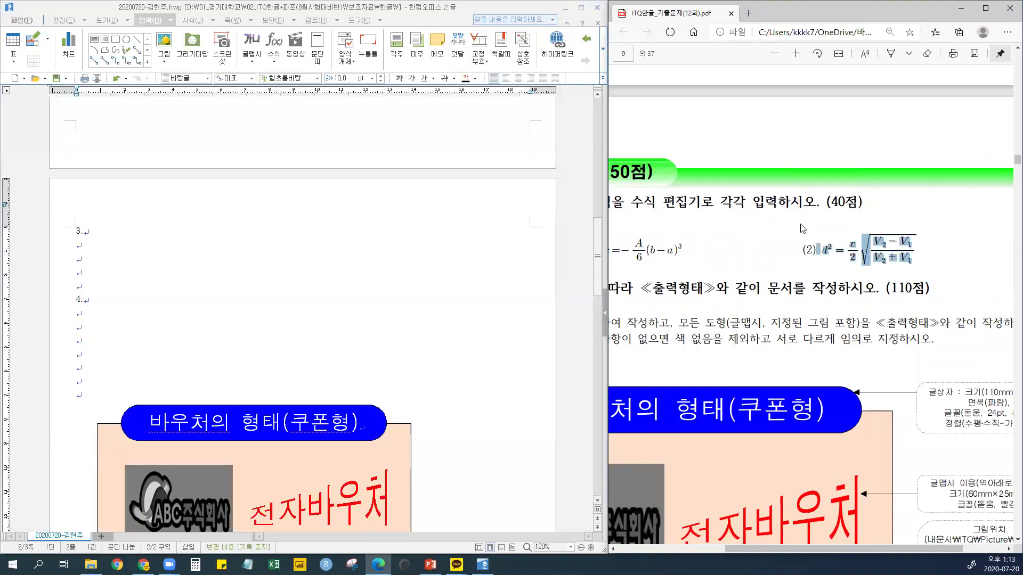
{"action": "triple_click", "coordinate": [833, 204]}
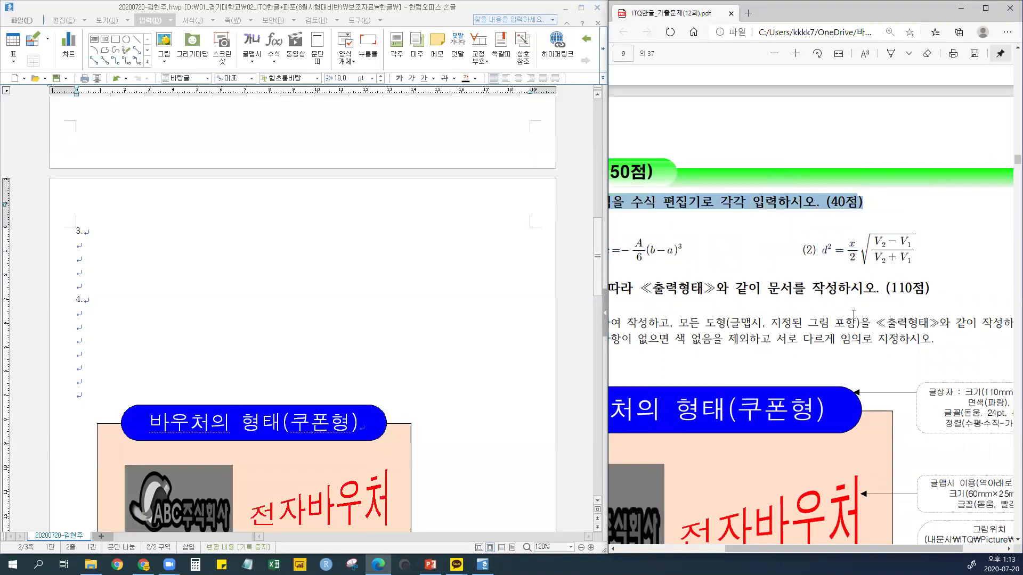
{"action": "left_click_drag", "start_coordinate": [876, 550], "coordinate": [799, 549]}
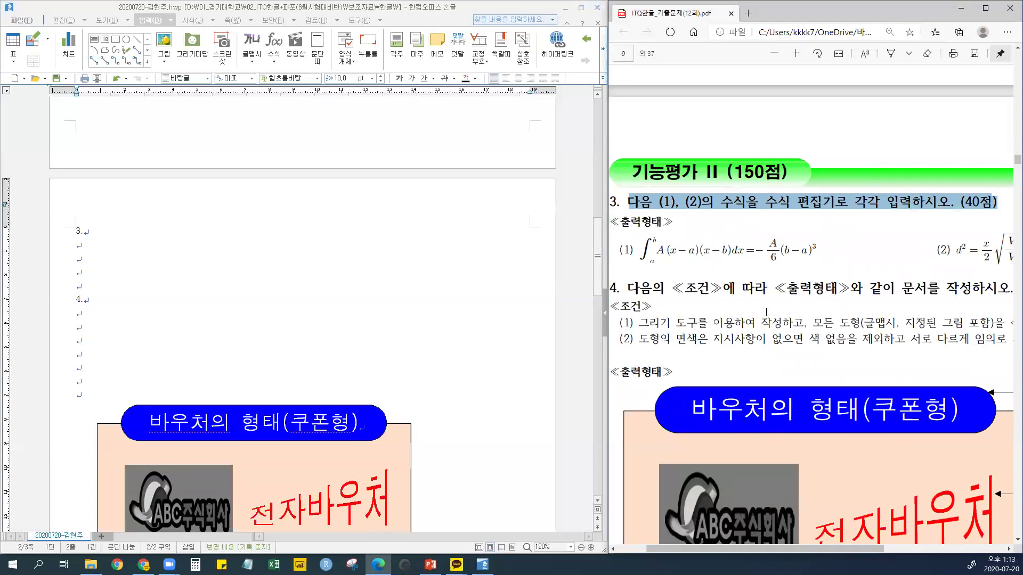
{"action": "scroll", "coordinate": [766, 311], "scroll_direction": "down", "scroll_amount": 2}
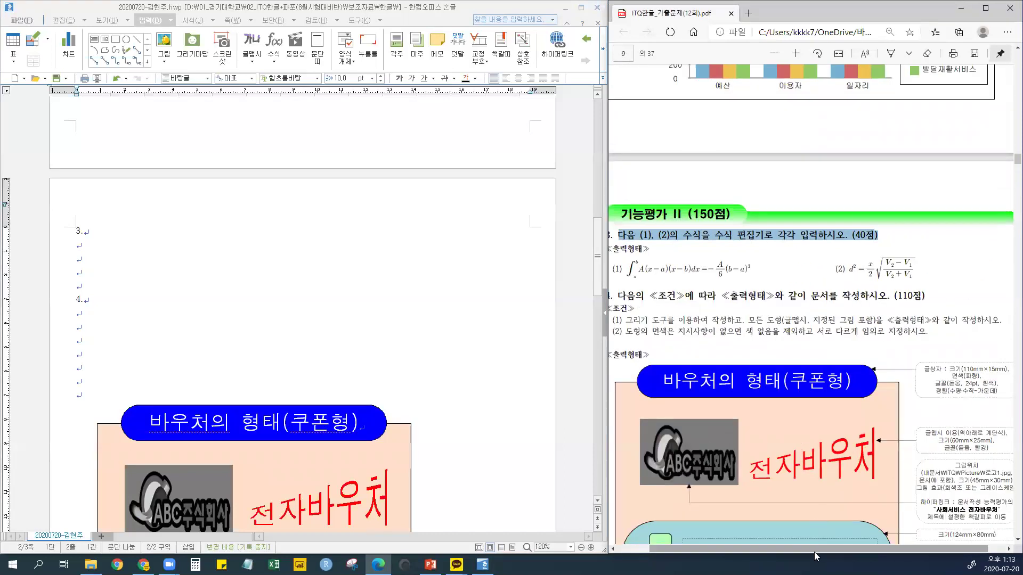
{"action": "left_click_drag", "start_coordinate": [814, 552], "coordinate": [782, 551]}
{"action": "left_click_drag", "start_coordinate": [666, 267], "coordinate": [793, 275]}
{"action": "left_click", "coordinate": [812, 279]}
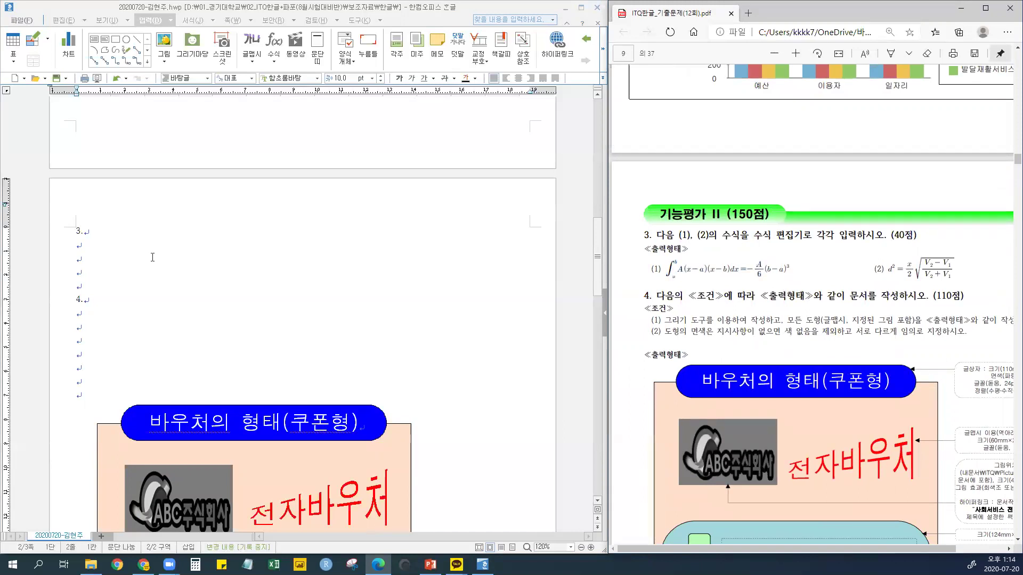
Enter the label "(1) " on the line below "3." in the document
{"action": "left_click", "coordinate": [87, 251]}
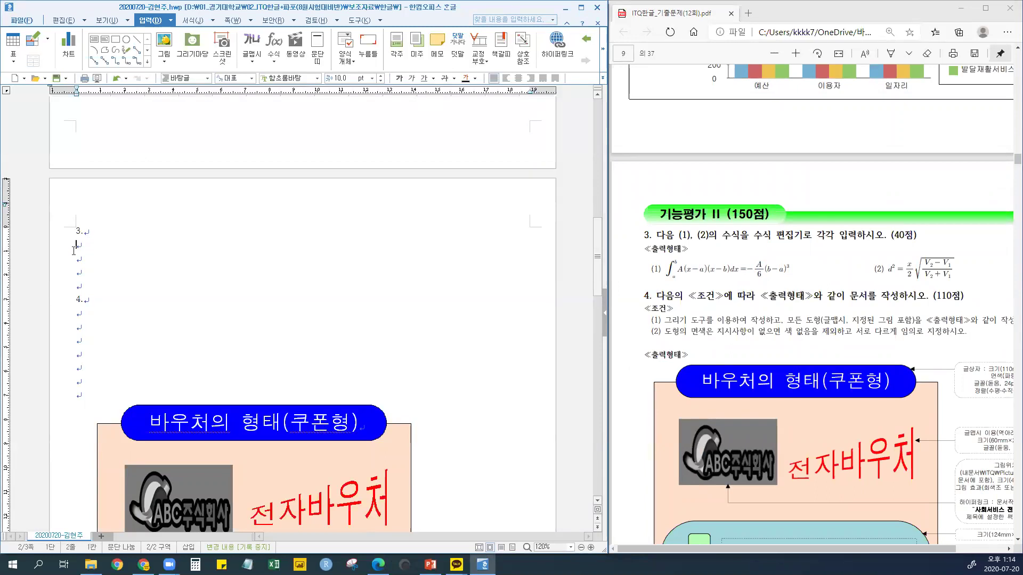
{"action": "type", "text": "(1)"}
{"action": "left_click_drag", "start_coordinate": [75, 245], "coordinate": [99, 246]}
{"action": "left_click", "coordinate": [99, 245]}
Open the equation editor after the "(1)" label and move its window clear of the label
{"action": "left_click", "coordinate": [193, 21]}
{"action": "left_click", "coordinate": [151, 21]}
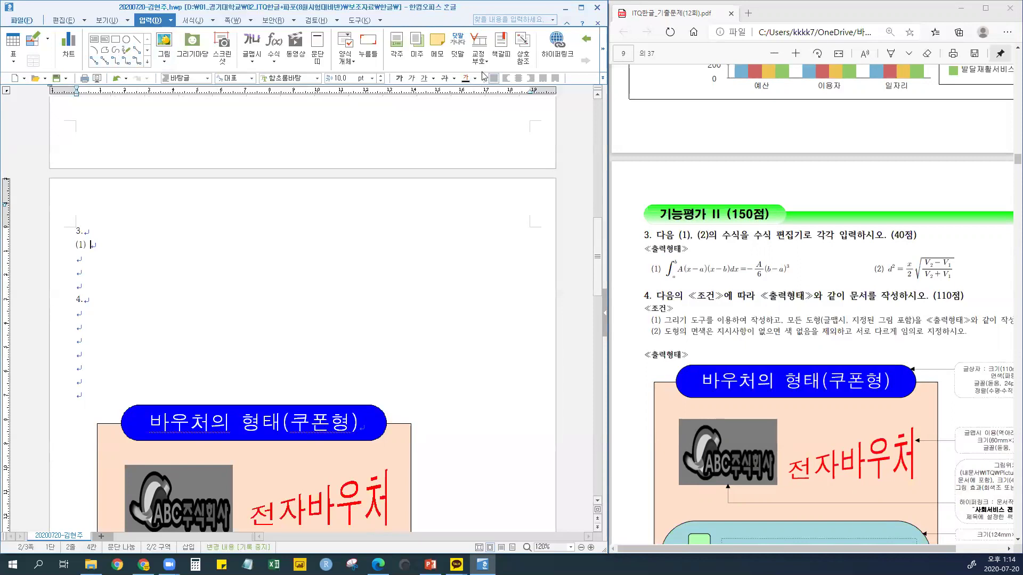
{"action": "left_click", "coordinate": [275, 42]}
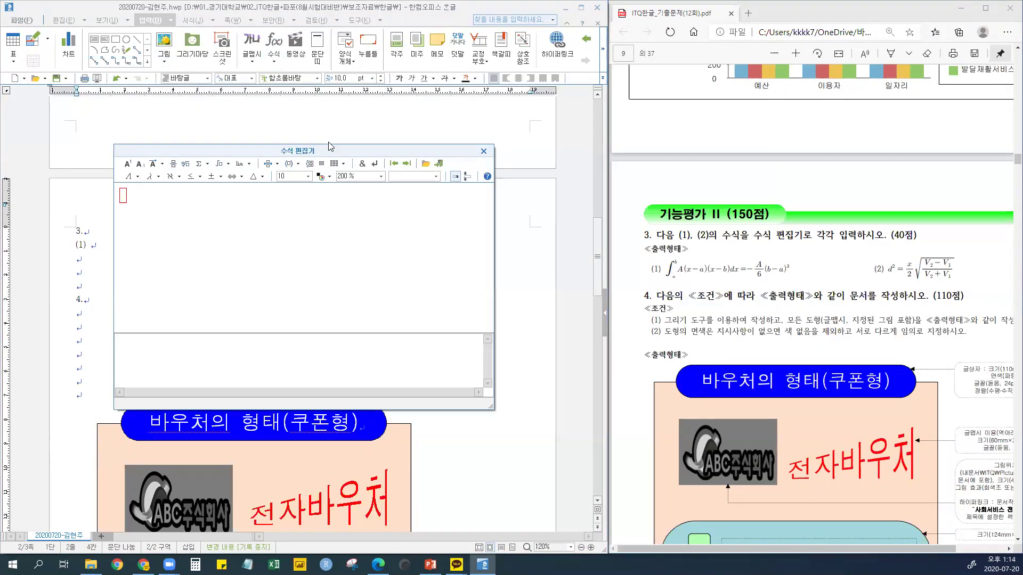
{"action": "left_click_drag", "start_coordinate": [328, 146], "coordinate": [370, 163]}
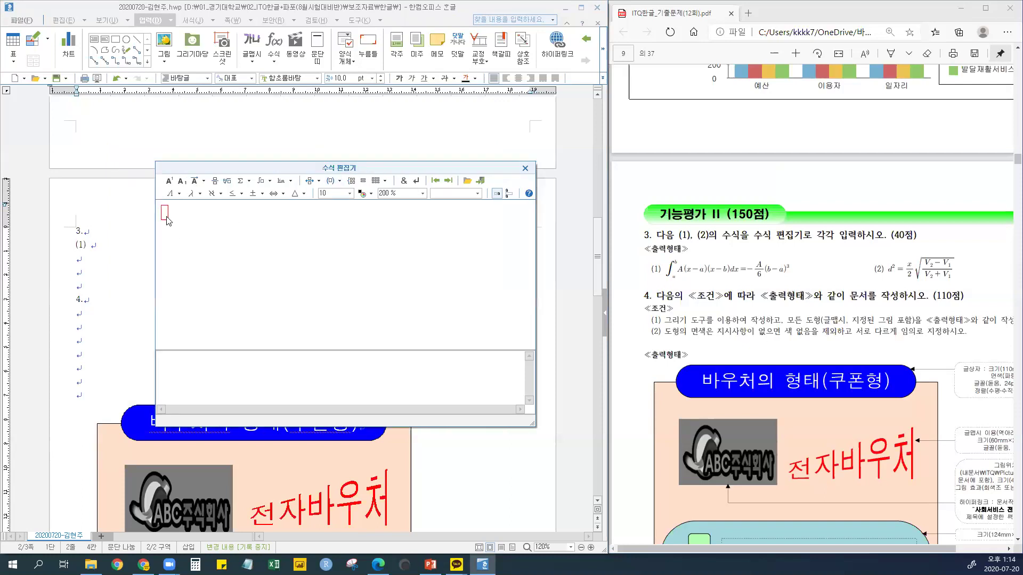
Study the integral in equation (1) and the root in equation (2) of the PDF against the empty equation editor
{"action": "left_click_drag", "start_coordinate": [661, 269], "coordinate": [786, 273]}
{"action": "left_click_drag", "start_coordinate": [885, 267], "coordinate": [952, 273]}
{"action": "left_click", "coordinate": [838, 284]}
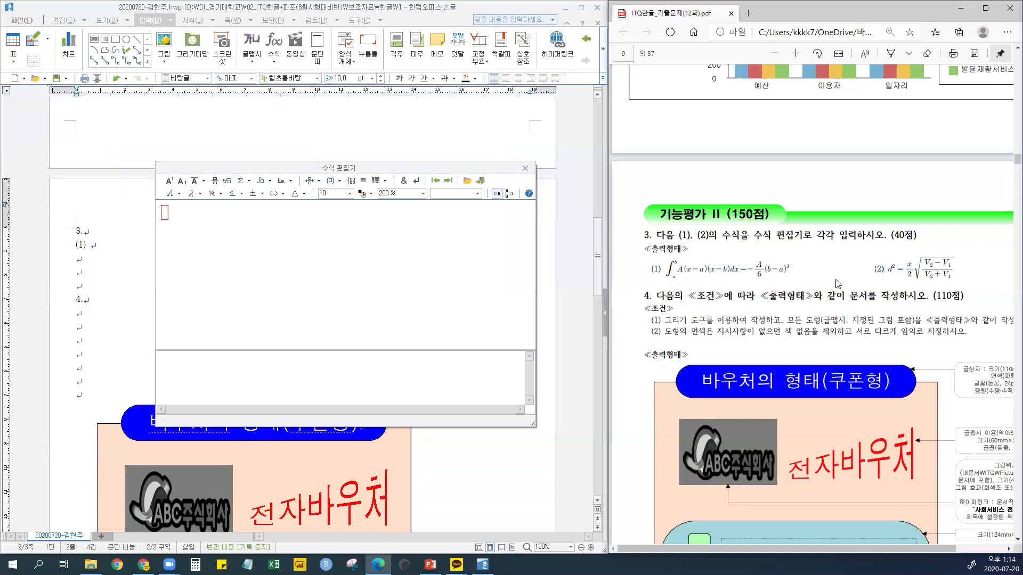
{"action": "left_click", "coordinate": [166, 220]}
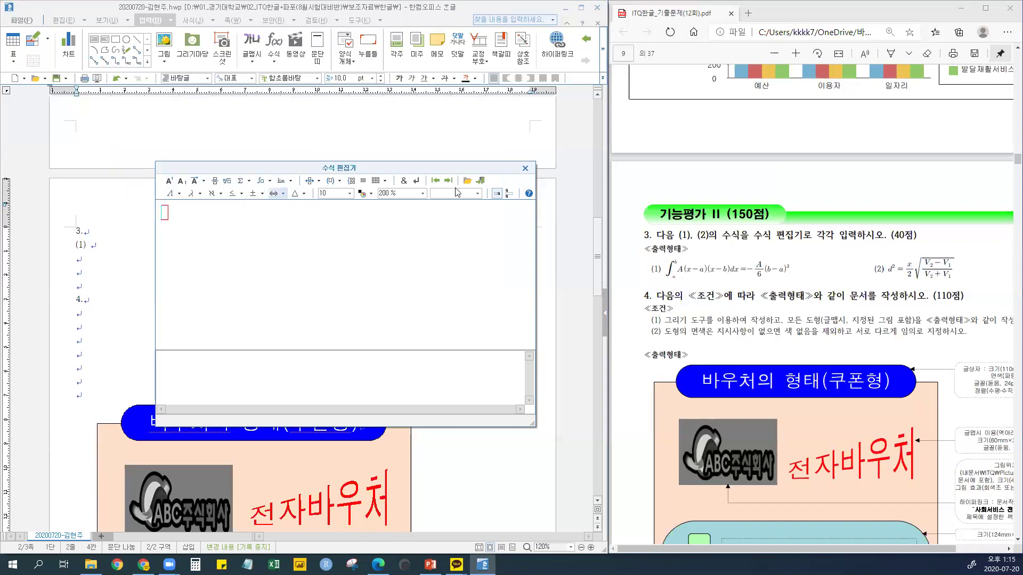
{"action": "left_click_drag", "start_coordinate": [667, 269], "coordinate": [673, 270]}
{"action": "left_click", "coordinate": [669, 270]}
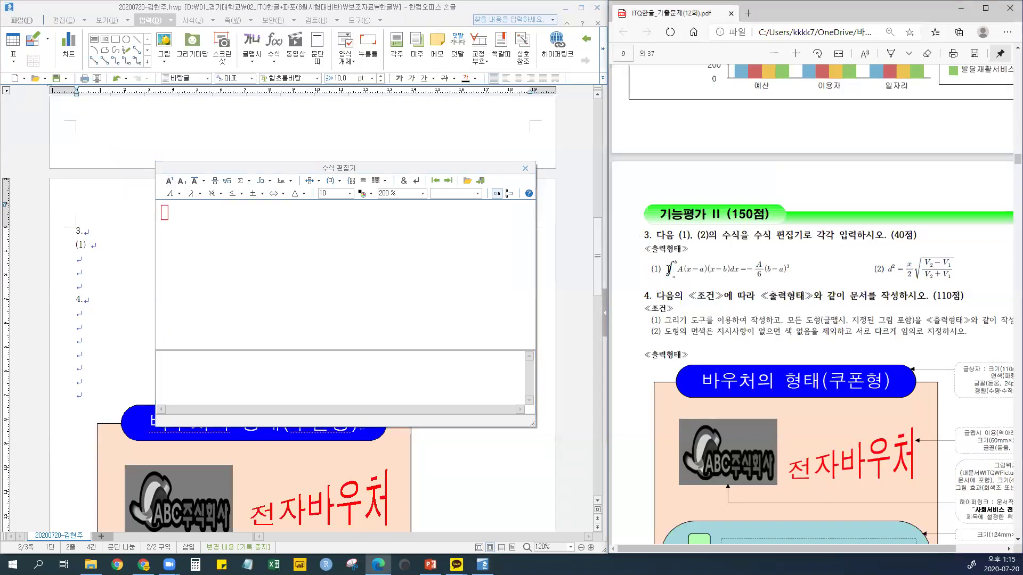
{"action": "left_click", "coordinate": [165, 217]}
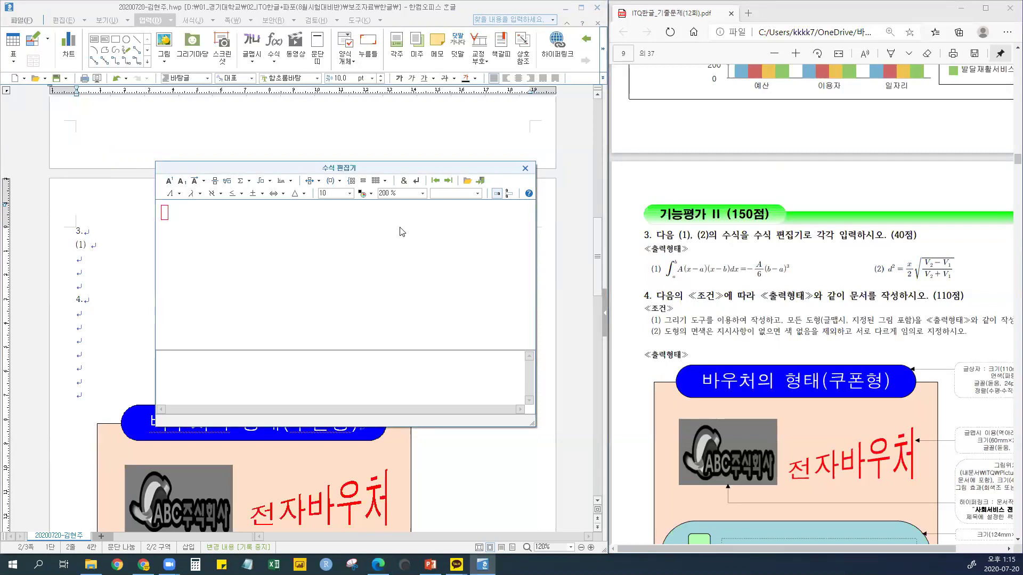
{"action": "left_click_drag", "start_coordinate": [669, 269], "coordinate": [790, 269]}
{"action": "left_click", "coordinate": [791, 269]}
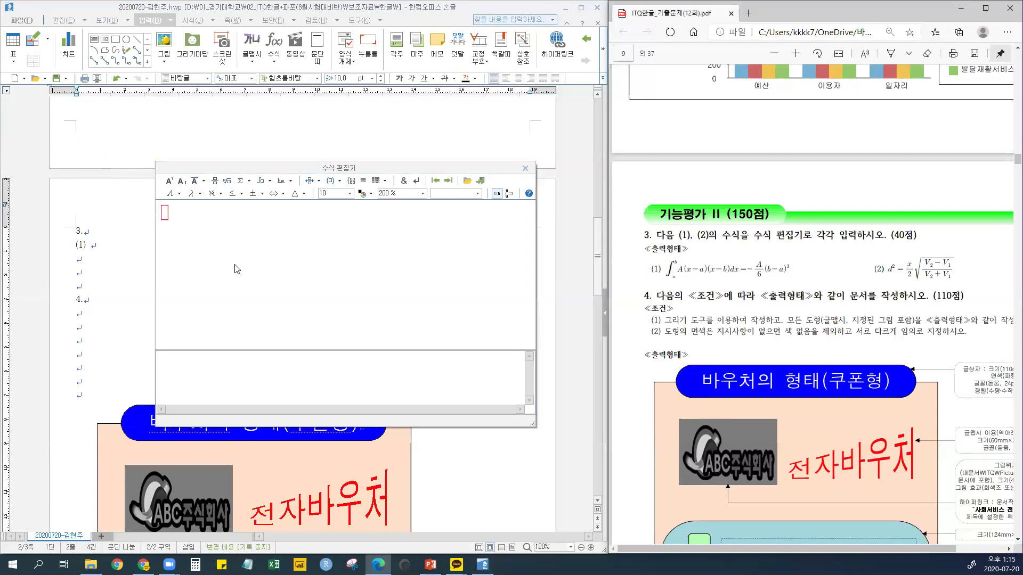
{"action": "left_click", "coordinate": [167, 218]}
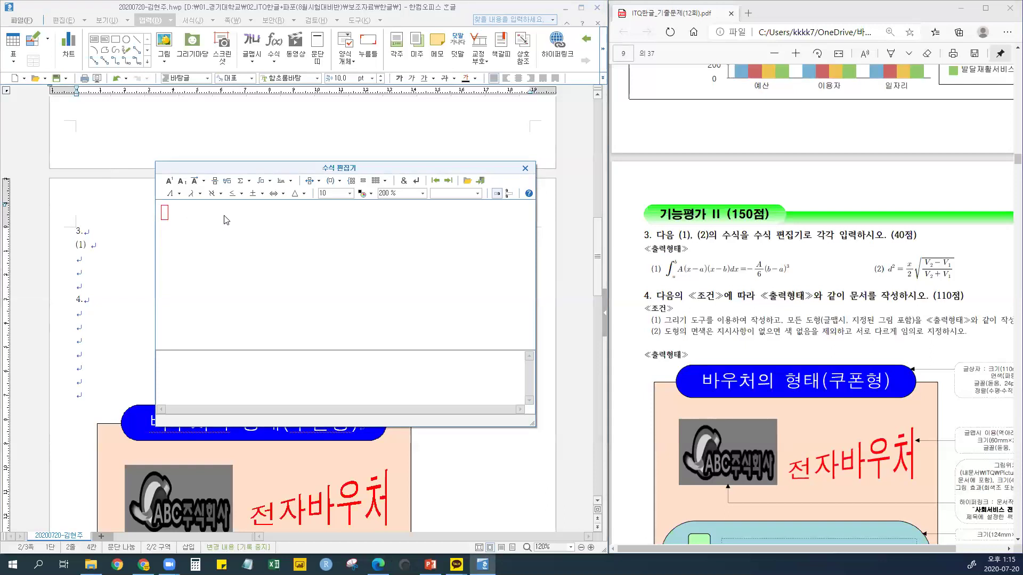
Browse the equation editor's integral and summation templates and insert a root template
{"action": "left_click", "coordinate": [269, 181]}
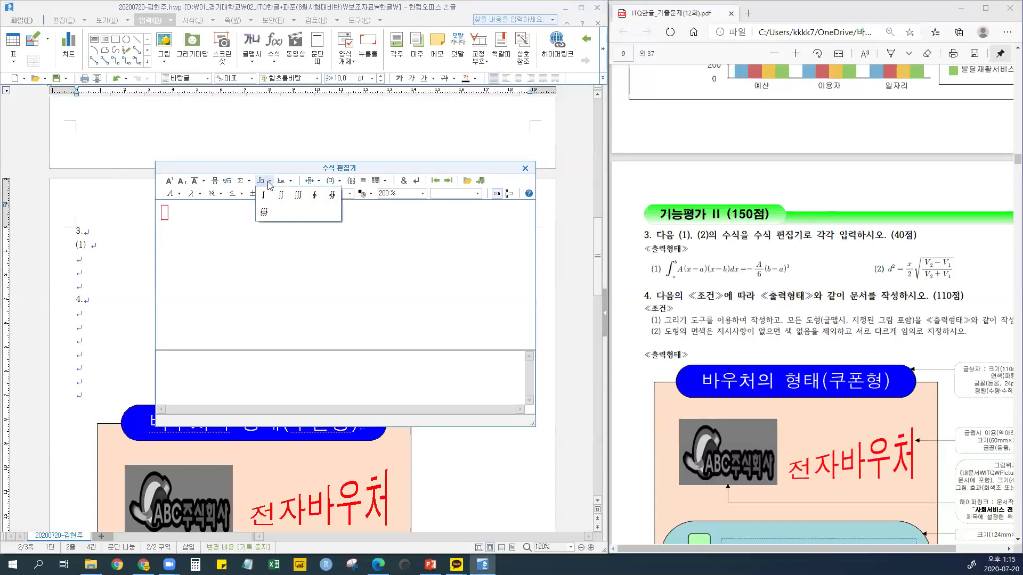
{"action": "left_click", "coordinate": [249, 181]}
{"action": "left_click", "coordinate": [248, 181]}
{"action": "left_click", "coordinate": [231, 184]}
{"action": "left_click", "coordinate": [228, 181]}
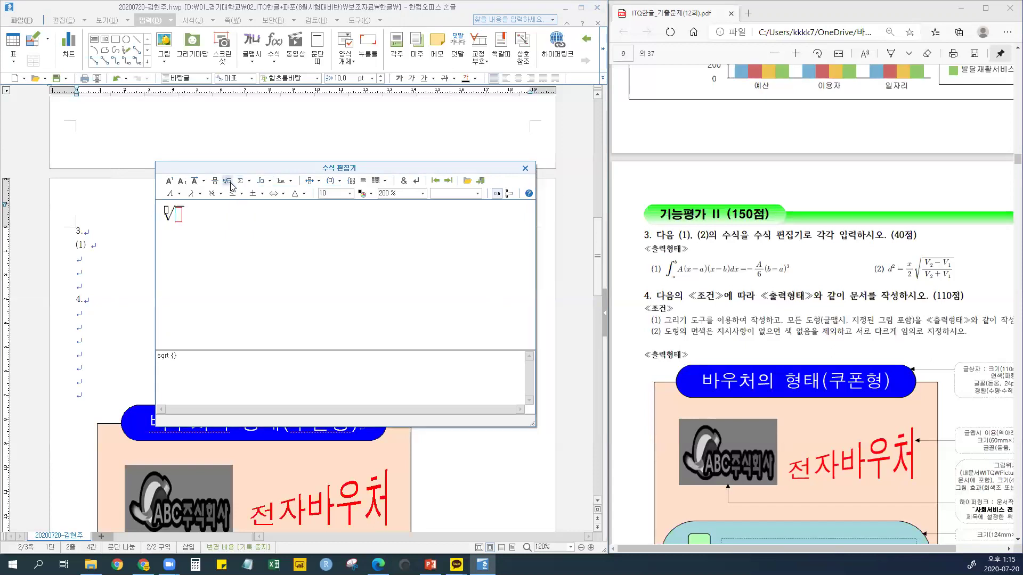
Insert a fraction template under the root and select its index, numerator and denominator placeholders in turn
{"action": "left_click", "coordinate": [215, 181]}
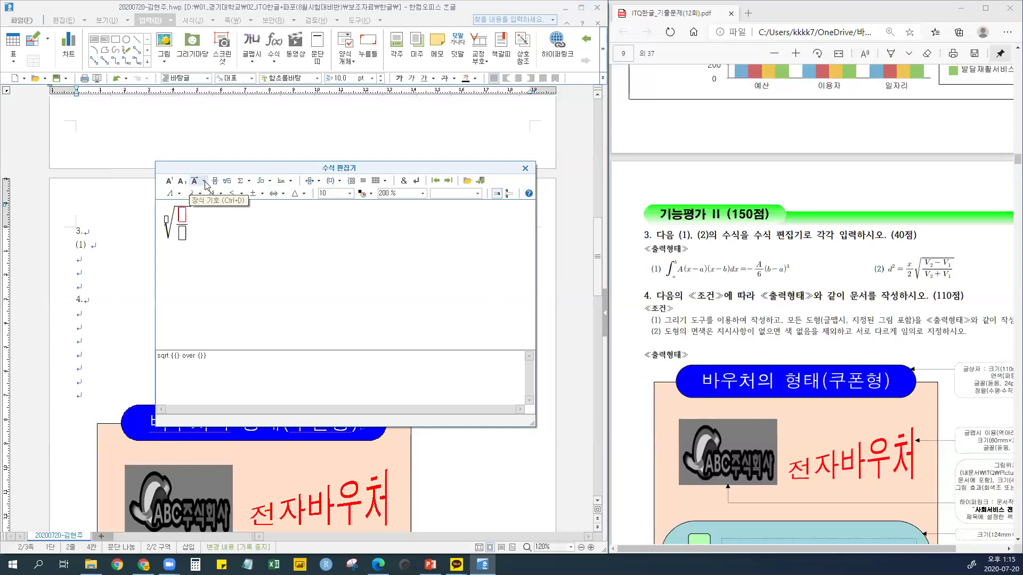
{"action": "left_click", "coordinate": [291, 181]}
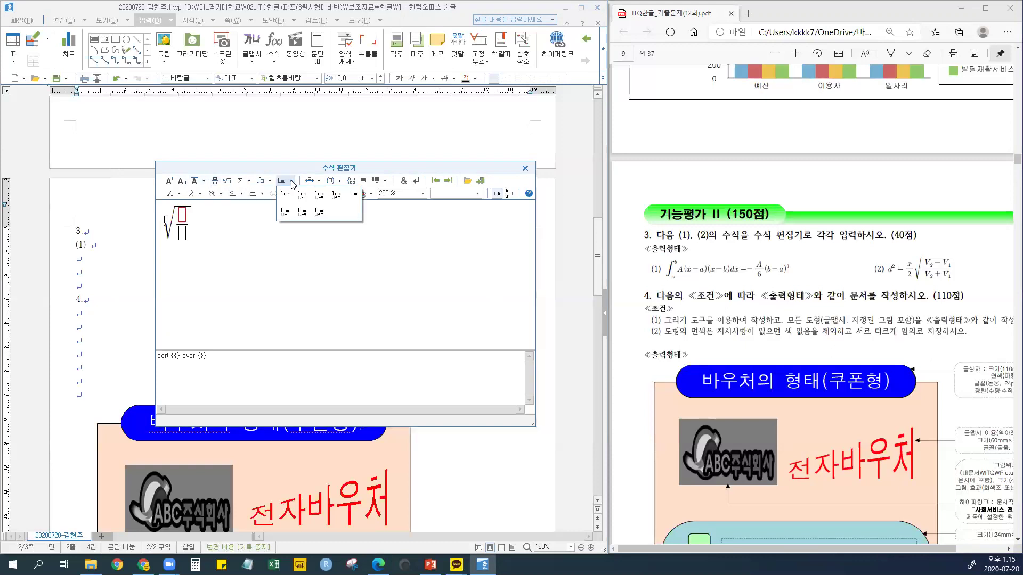
{"action": "left_click", "coordinate": [215, 231]}
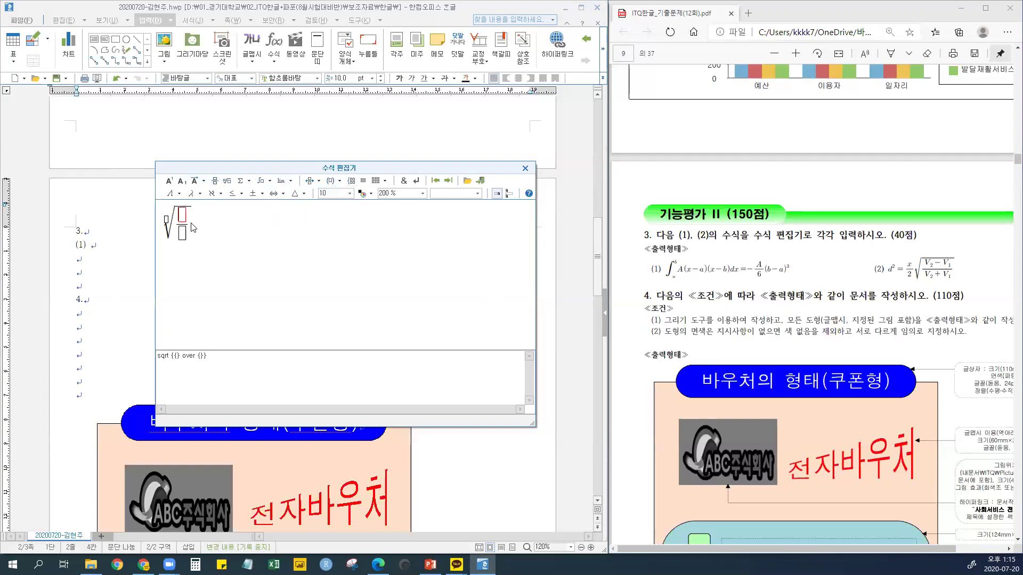
{"action": "left_click", "coordinate": [167, 221]}
{"action": "left_click", "coordinate": [183, 217]}
{"action": "left_click", "coordinate": [184, 234]}
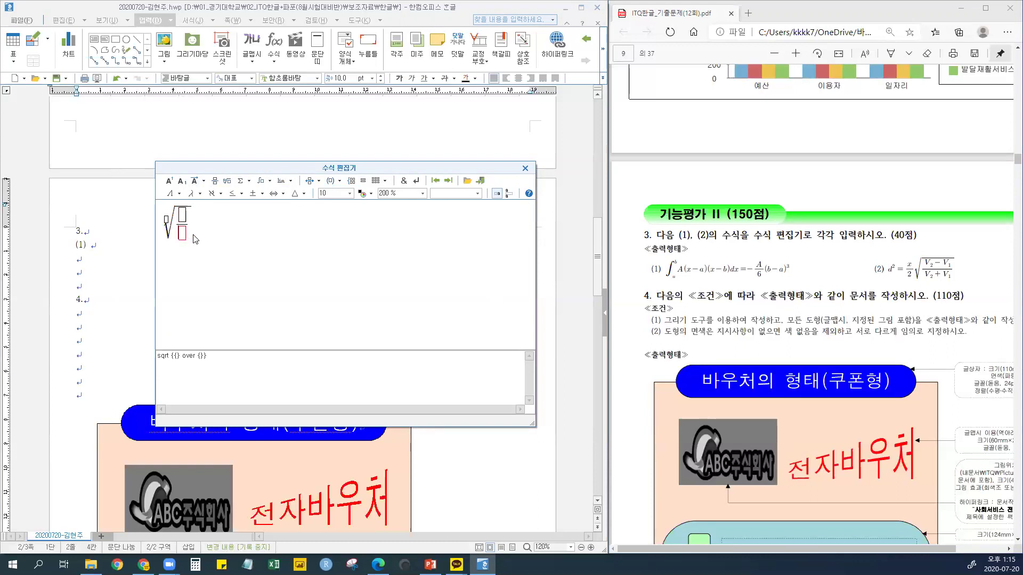
{"action": "left_click", "coordinate": [167, 221]}
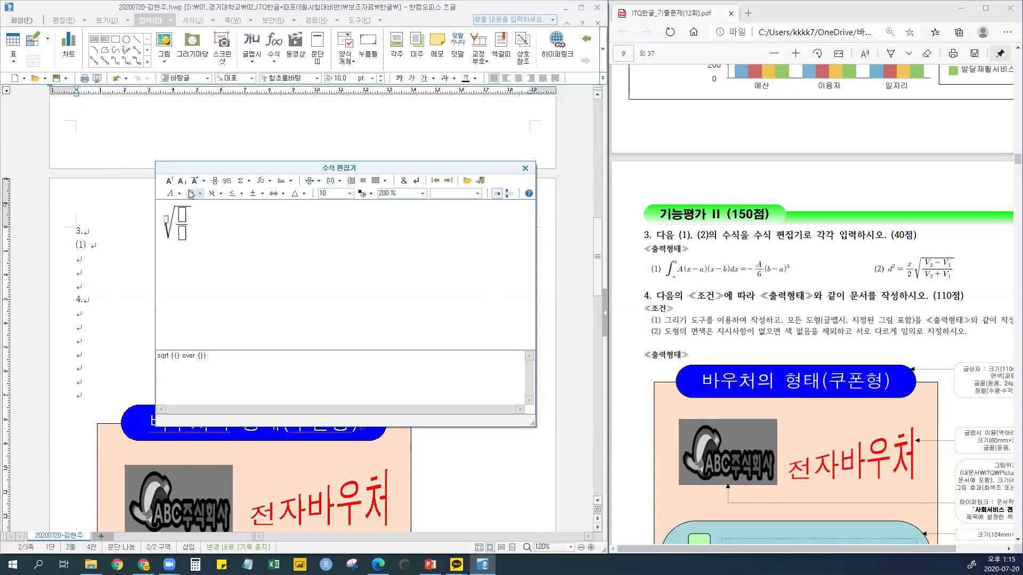
{"action": "left_click", "coordinate": [182, 216]}
{"action": "left_click", "coordinate": [166, 220]}
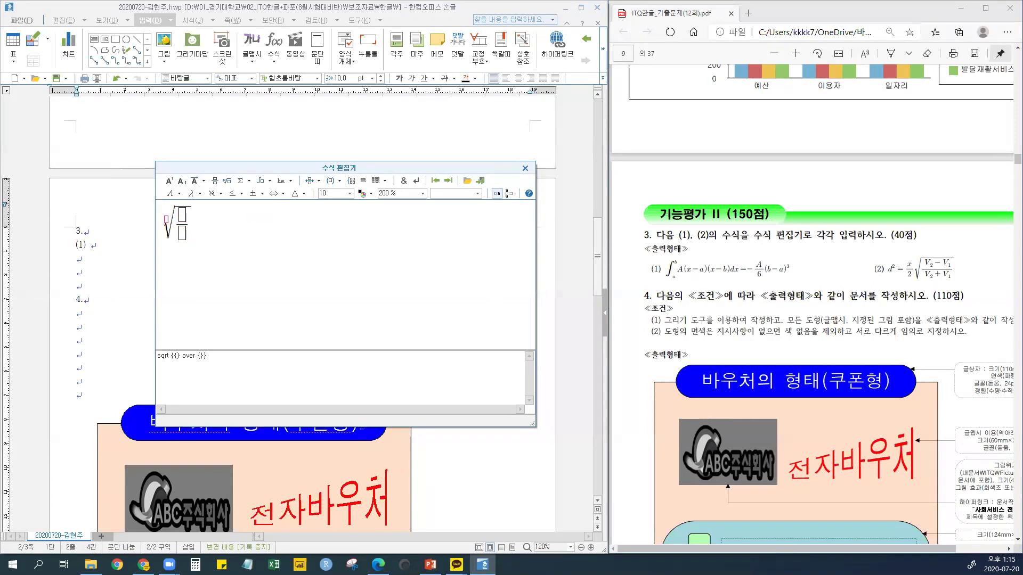
Step forward and back through the root expression's placeholders and delete the whole expression
{"action": "key", "text": "Right"}
{"action": "key", "text": "Right"}
{"action": "key", "text": "Right"}
{"action": "key", "text": "Right"}
{"action": "key", "text": "Left"}
{"action": "key", "text": "Left"}
{"action": "key", "text": "Left"}
{"action": "key", "text": "Left"}
{"action": "key", "text": "Delete"}
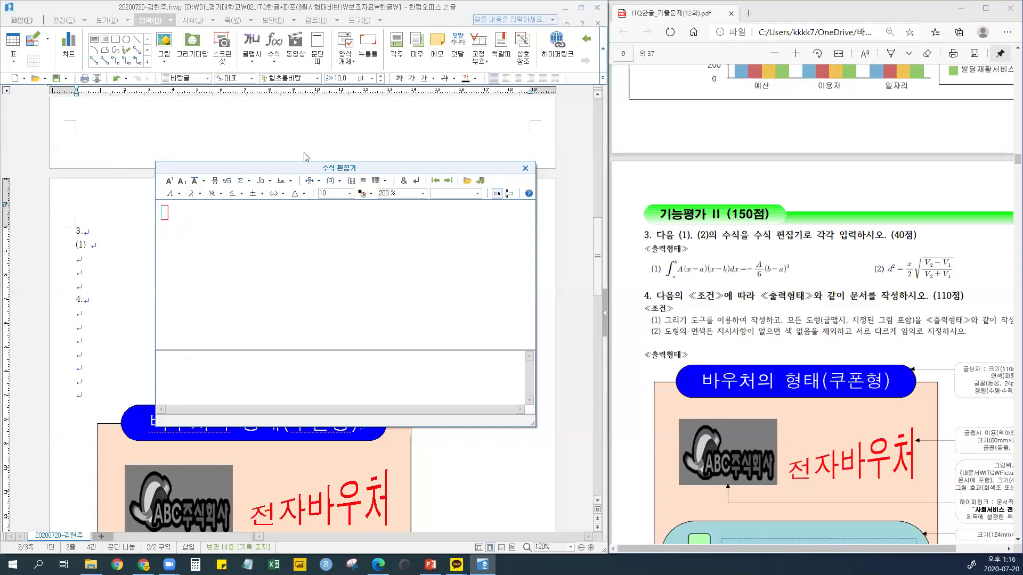
Insert a fraction template and move between its numerator and denominator, ending just after the fraction
{"action": "left_click", "coordinate": [215, 181]}
{"action": "key", "text": "Down"}
{"action": "key", "text": "Up"}
{"action": "key", "text": "Down"}
{"action": "key", "text": "Up"}
{"action": "key", "text": "Down"}
{"action": "key", "text": "Left"}
{"action": "key", "text": "Left"}
{"action": "key", "text": "Right"}
{"action": "key", "text": "Right"}
{"action": "key", "text": "Right"}
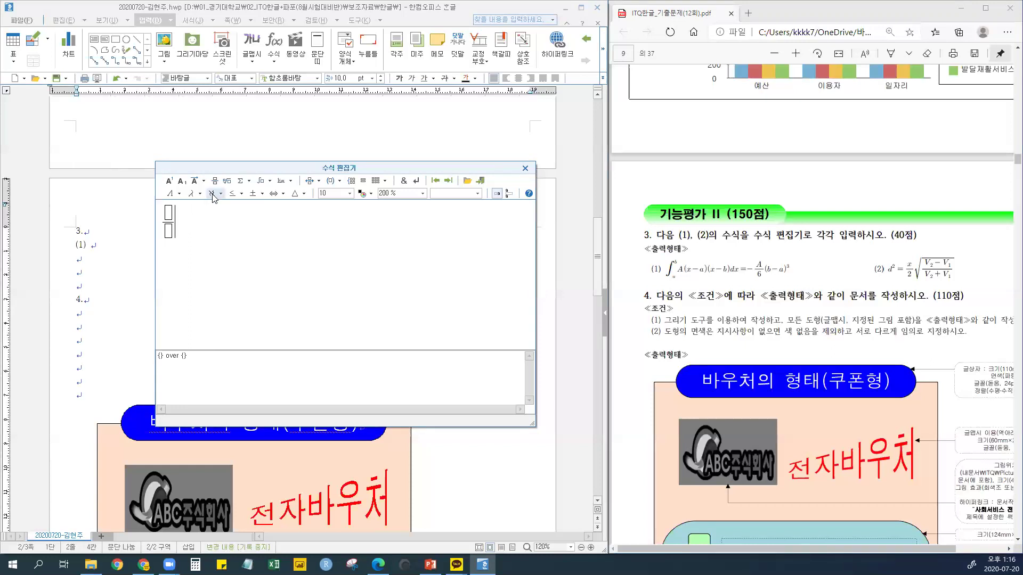
Add root and superscript templates after the fraction and step back and forth through their placeholders
{"action": "left_click", "coordinate": [227, 181]}
{"action": "left_click", "coordinate": [169, 183]}
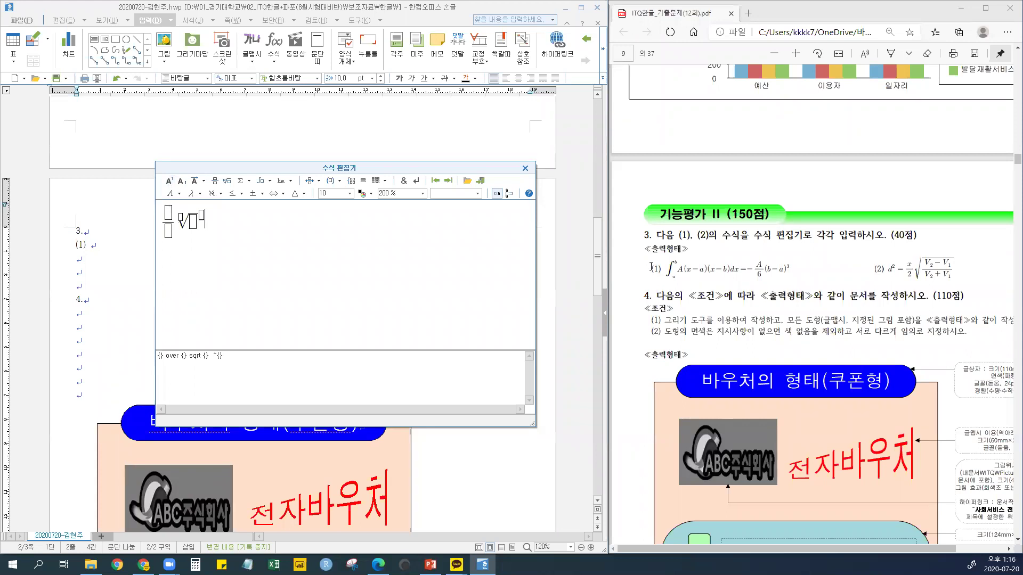
{"action": "key", "text": "Left"}
{"action": "key", "text": "Left"}
{"action": "key", "text": "Left"}
{"action": "key", "text": "Left"}
{"action": "key", "text": "Right"}
{"action": "key", "text": "Right"}
{"action": "key", "text": "Right"}
{"action": "key", "text": "Right"}
{"action": "key", "text": "Left"}
Clear the entire equation script and undo the deletion
{"action": "left_click_drag", "start_coordinate": [230, 357], "coordinate": [158, 356]}
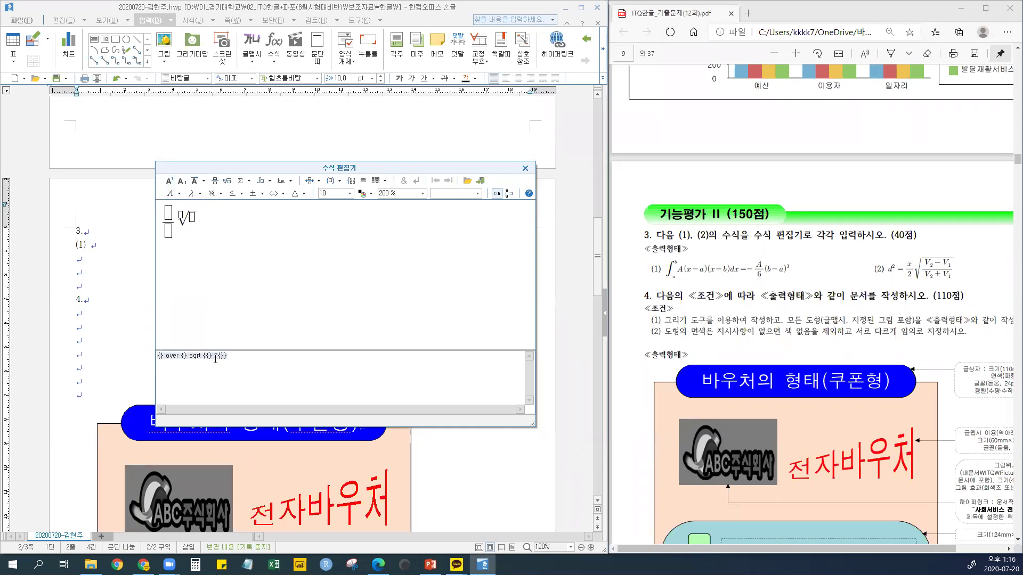
{"action": "left_click", "coordinate": [212, 252]}
{"action": "key", "text": "ctrl+a"}
{"action": "key", "text": "Delete"}
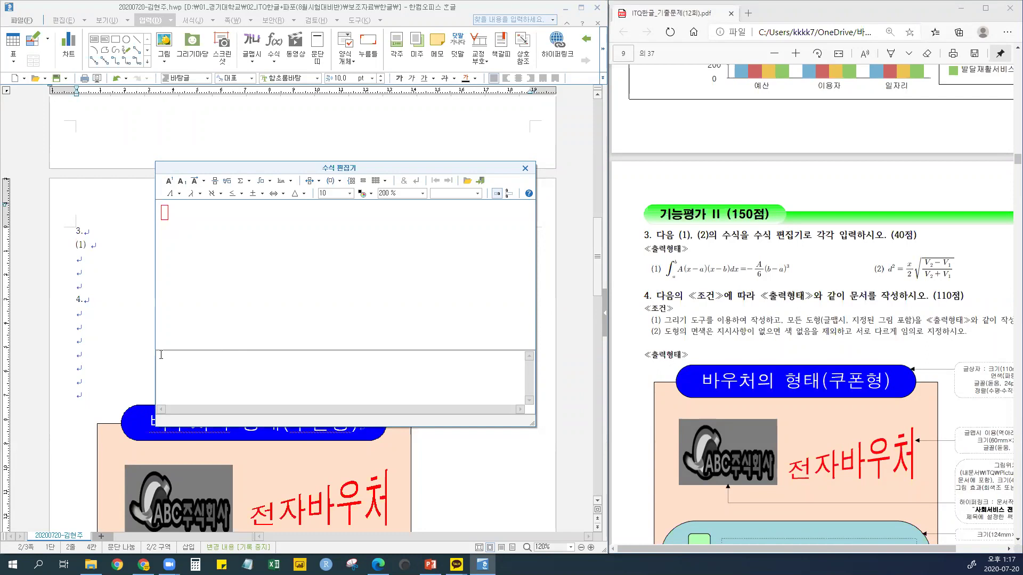
{"action": "key", "text": "ctrl+z"}
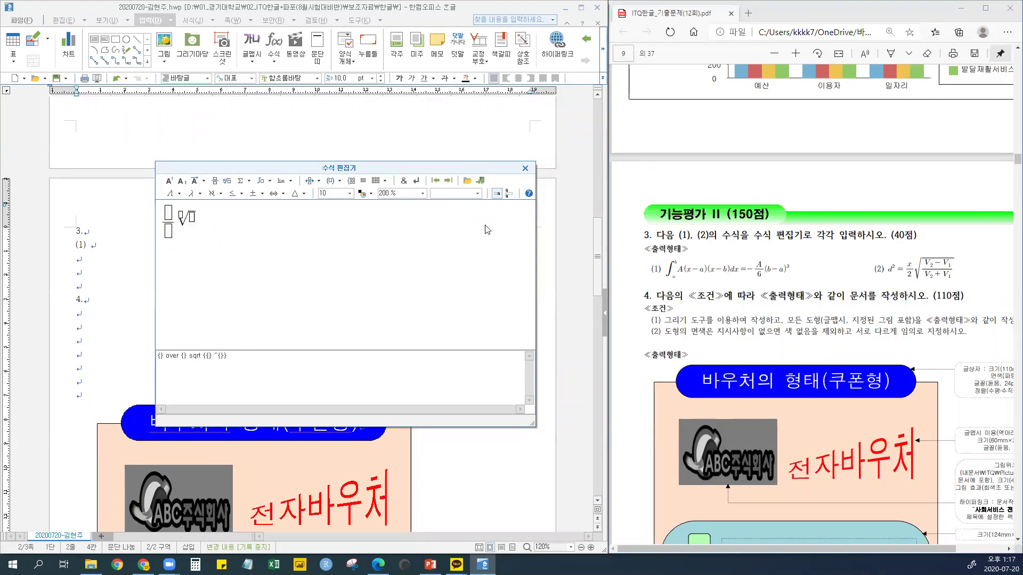
Step through the placeholders of the fraction and root and delete both templates to empty the equation editor
{"action": "key", "text": "Left"}
{"action": "key", "text": "Left"}
{"action": "key", "text": "Left"}
{"action": "key", "text": "Left"}
{"action": "key", "text": "Left"}
{"action": "key", "text": "Left"}
{"action": "key", "text": "Right"}
{"action": "key", "text": "Right"}
{"action": "key", "text": "Right"}
{"action": "key", "text": "Right"}
{"action": "key", "text": "Left"}
{"action": "key", "text": "Left"}
{"action": "key", "text": "Left"}
{"action": "key", "text": "Left"}
{"action": "key", "text": "Delete"}
{"action": "key", "text": "Delete"}
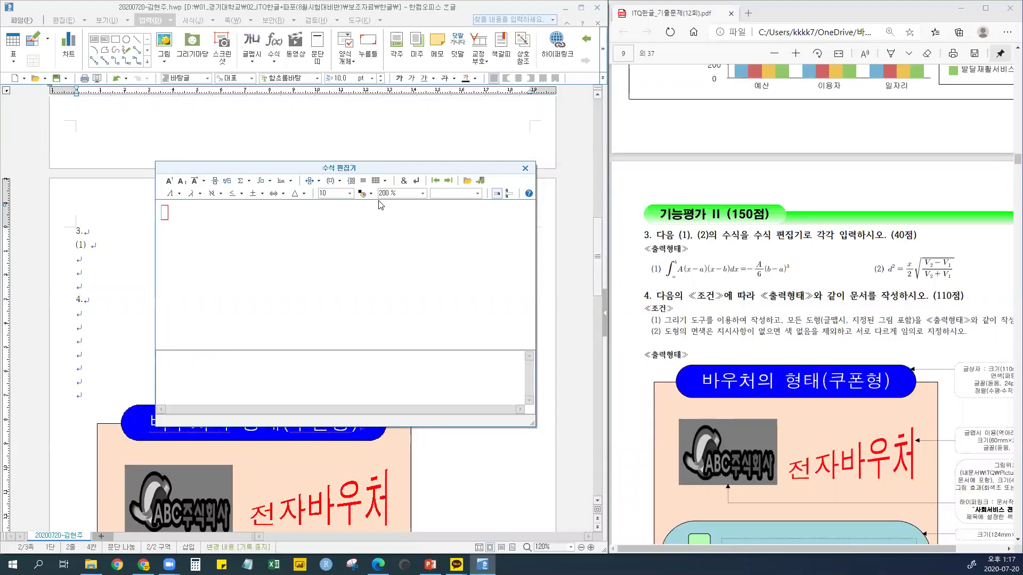
Insert a single integral with lower limit a and upper limit b, and enter A(x-a)(x-b)dx`= as its body
{"action": "left_click", "coordinate": [270, 181]}
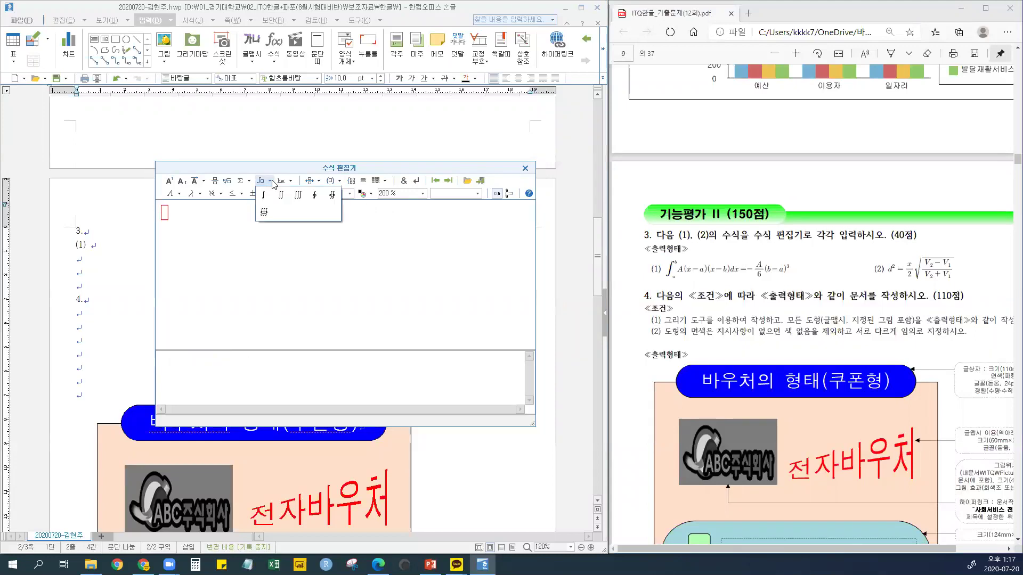
{"action": "left_click", "coordinate": [265, 195]}
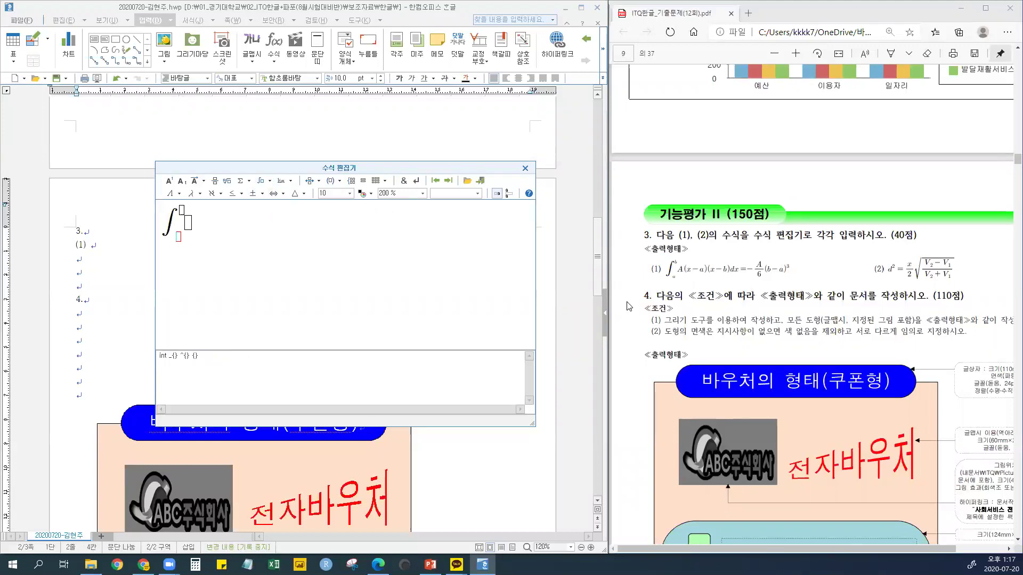
{"action": "type", "text": "a"}
{"action": "key", "text": "Tab"}
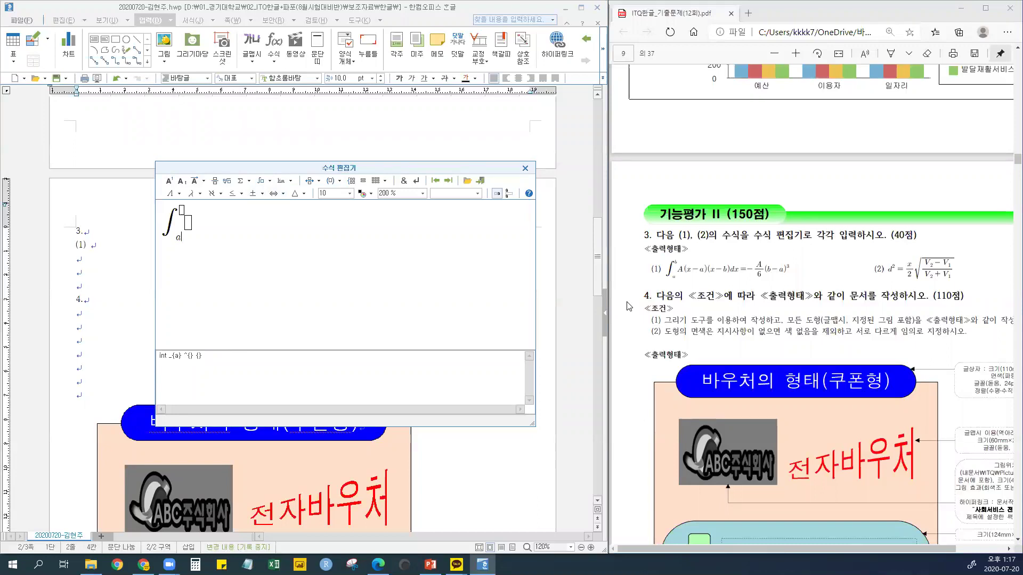
{"action": "type", "text": "b"}
{"action": "key", "text": "Tab"}
{"action": "type", "text": "A(x-a)(x-b)dx`="}
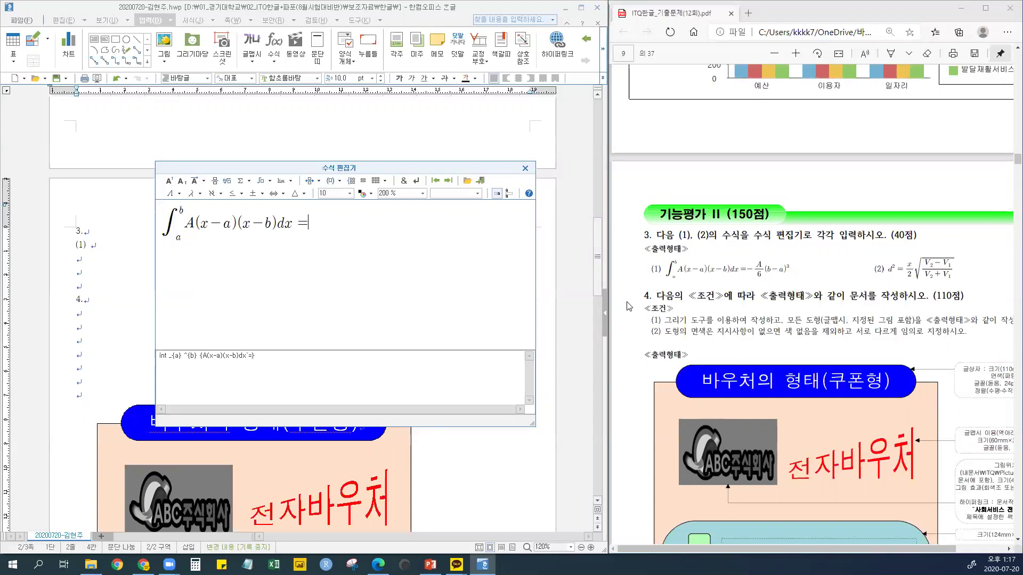
Add a thin space, a minus sign and the fraction A over 6, and delete the minus sign and fraction
{"action": "type", "text": "`-"}
{"action": "left_click", "coordinate": [214, 182]}
{"action": "type", "text": "A"}
{"action": "type", "text": "6"}
{"action": "key", "text": "Left"}
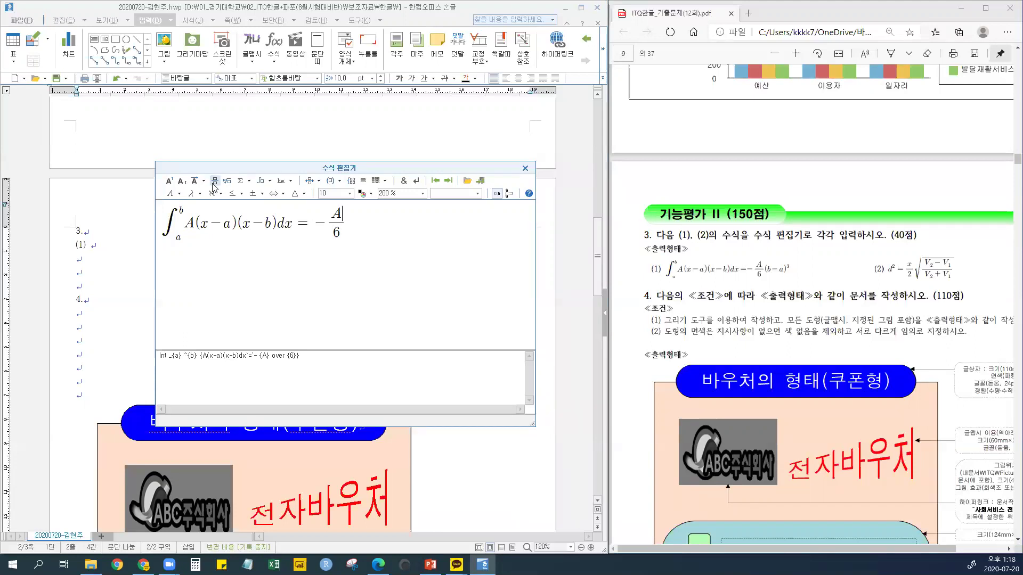
{"action": "key", "text": "Delete"}
{"action": "key", "text": "Delete"}
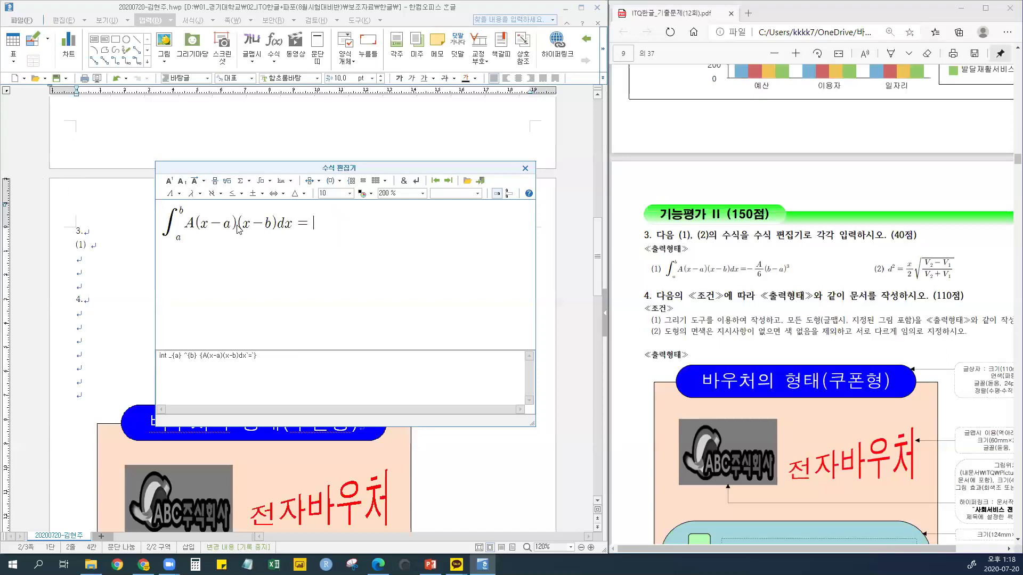
Complete the right-hand side with a minus sign, the fraction A over 6, and (b-a) with superscript 3
{"action": "type", "text": "-"}
{"action": "left_click", "coordinate": [215, 181]}
{"action": "type", "text": "A"}
{"action": "key", "text": "Tab"}
{"action": "type", "text": "6"}
{"action": "type", "text": "(b-a)"}
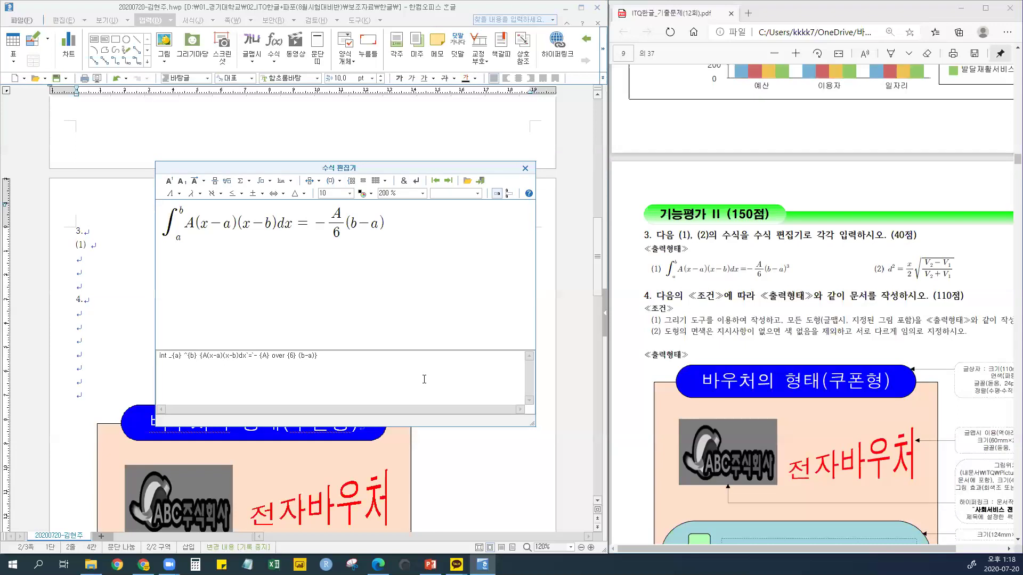
{"action": "left_click", "coordinate": [168, 183]}
{"action": "type", "text": "3"}
Reposition the equation editor window and insert the finished equation after the "(1)" label in the document
{"action": "left_click_drag", "start_coordinate": [398, 169], "coordinate": [631, 183]}
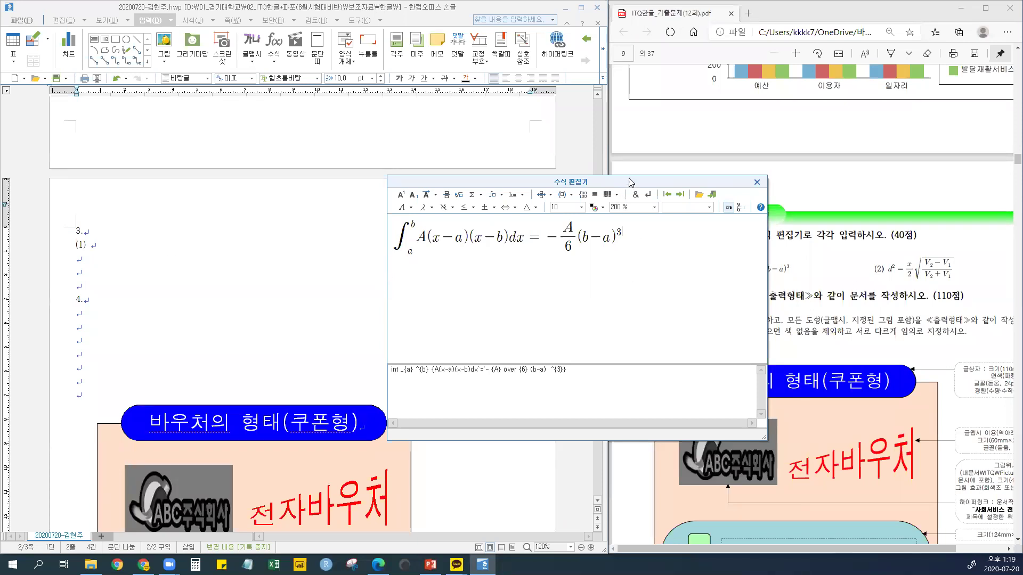
{"action": "left_click_drag", "start_coordinate": [623, 186], "coordinate": [440, 183]}
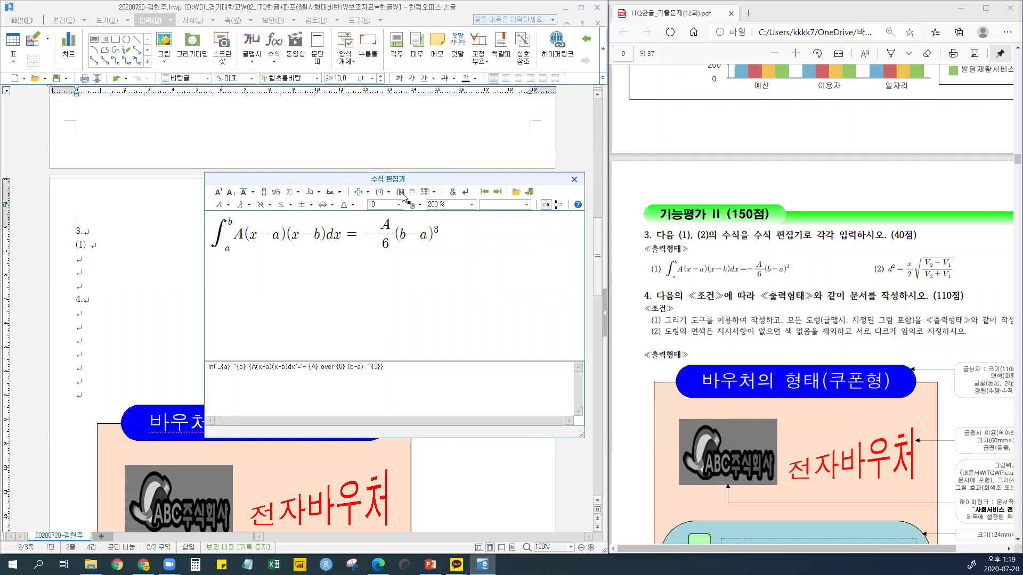
{"action": "left_click_drag", "start_coordinate": [429, 180], "coordinate": [403, 181]}
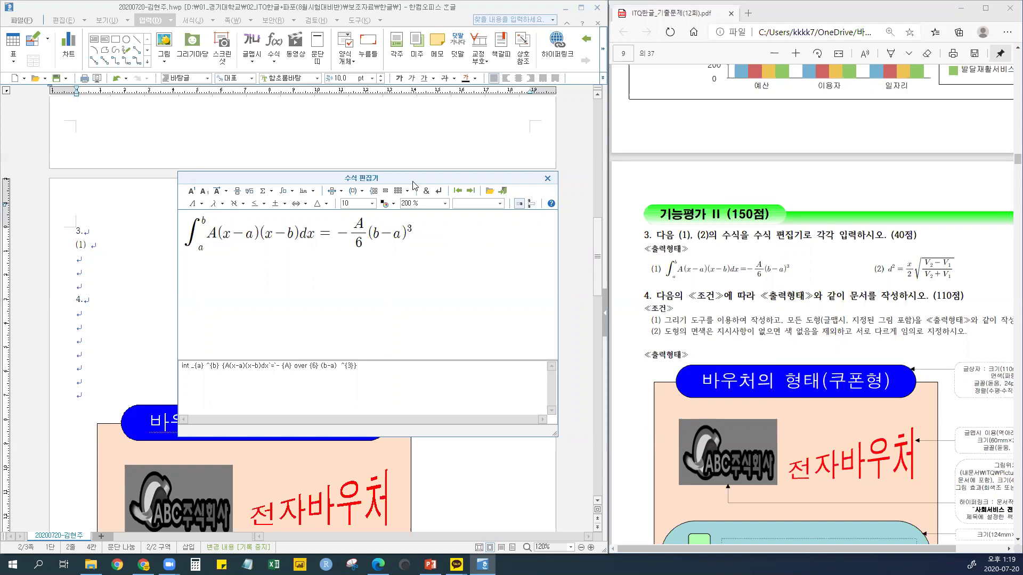
{"action": "left_click_drag", "start_coordinate": [413, 182], "coordinate": [445, 198]}
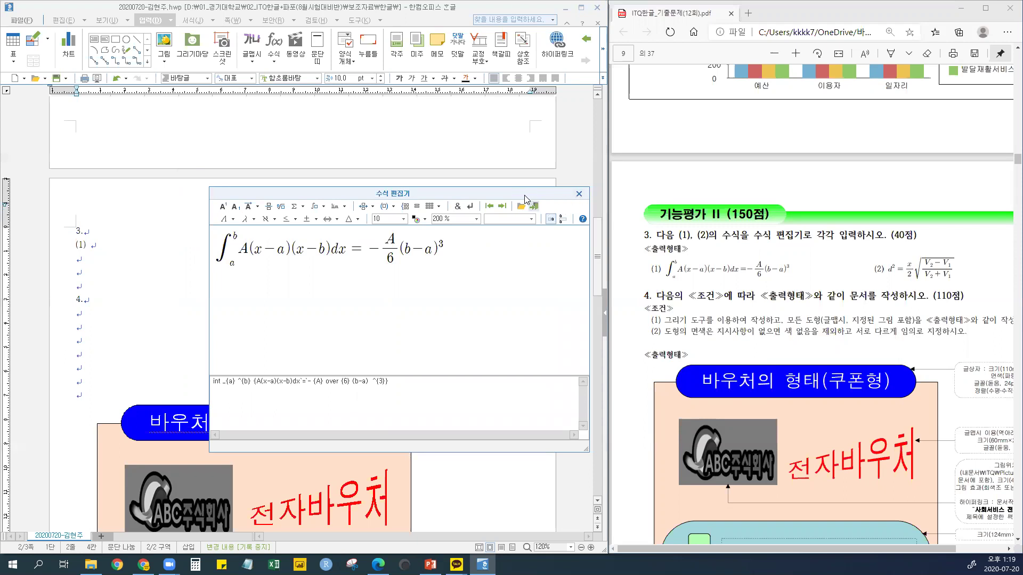
{"action": "left_click_drag", "start_coordinate": [525, 199], "coordinate": [478, 178]}
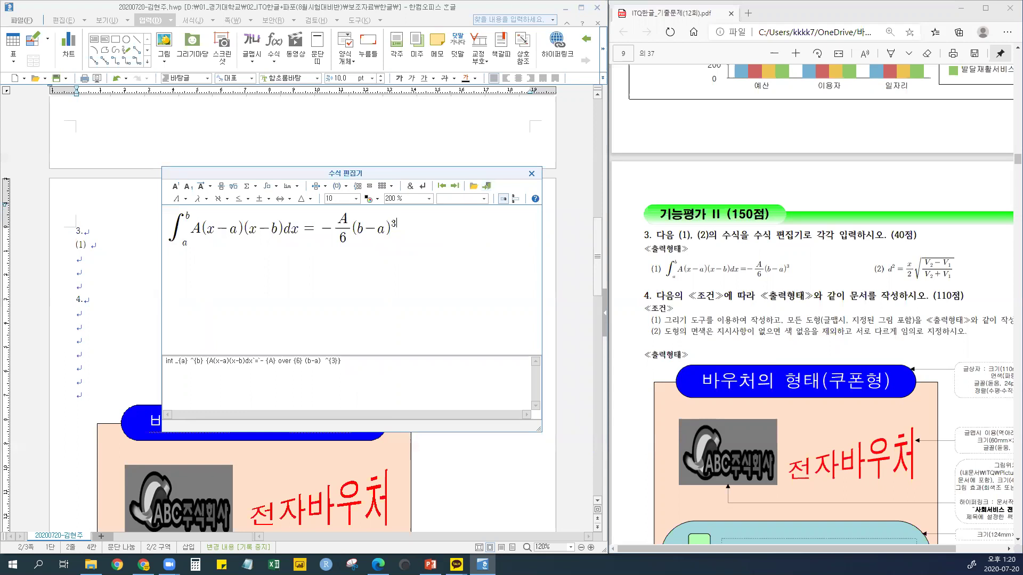
{"action": "left_click", "coordinate": [486, 188]}
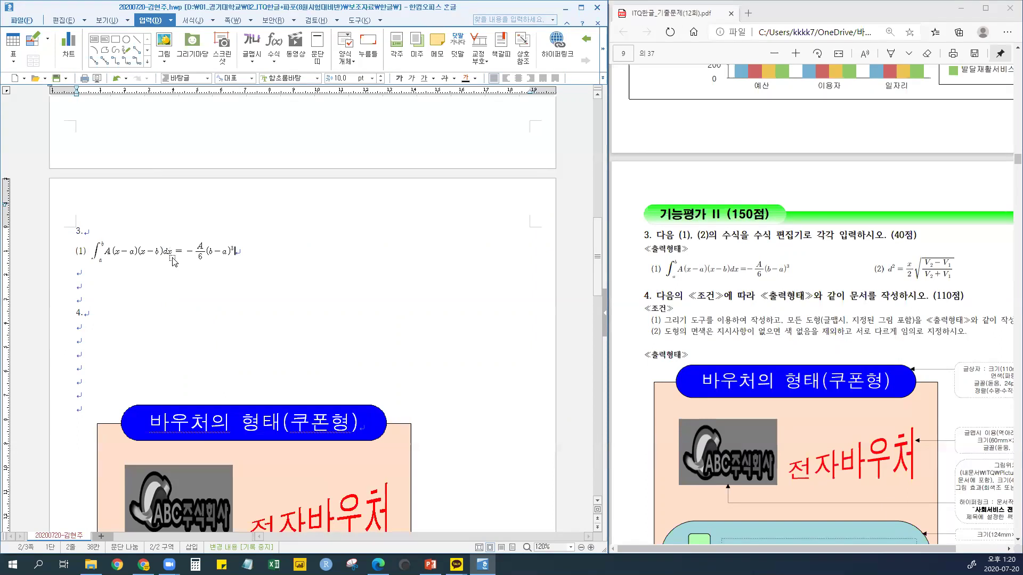
Select and deselect equation (1) and the title shape below to examine how the equation behaves as an object
{"action": "left_click", "coordinate": [145, 254]}
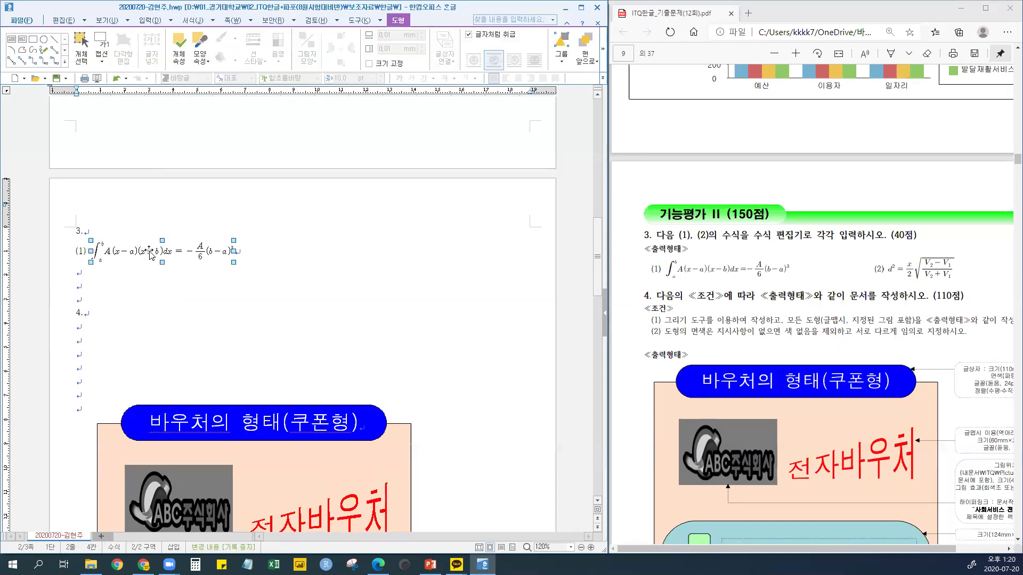
{"action": "scroll", "coordinate": [290, 341], "scroll_direction": "down", "scroll_amount": 3}
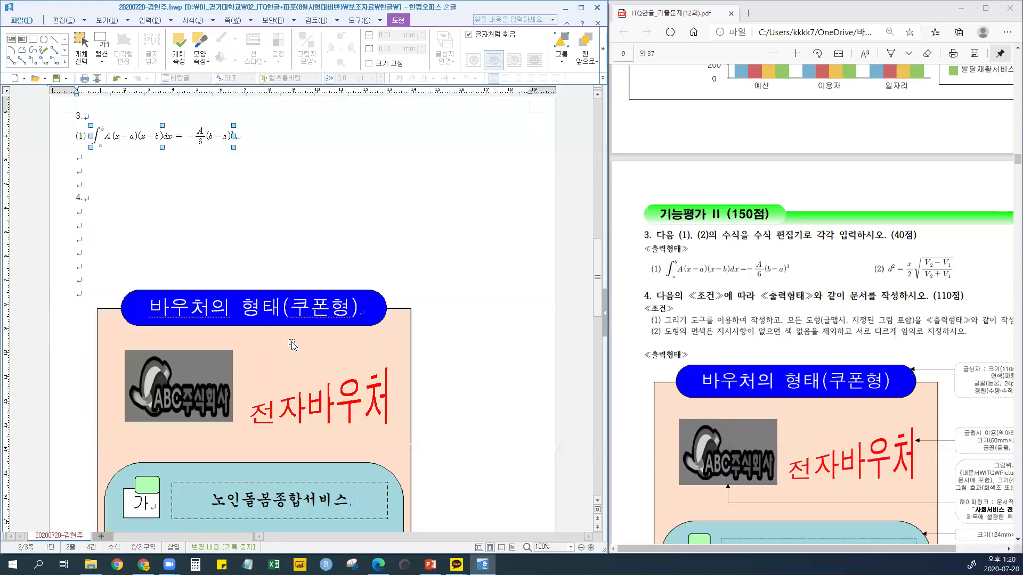
{"action": "left_click", "coordinate": [295, 395]}
{"action": "left_click", "coordinate": [293, 298]}
{"action": "scroll", "coordinate": [178, 256], "scroll_direction": "up", "scroll_amount": 3}
{"action": "left_click", "coordinate": [178, 255]}
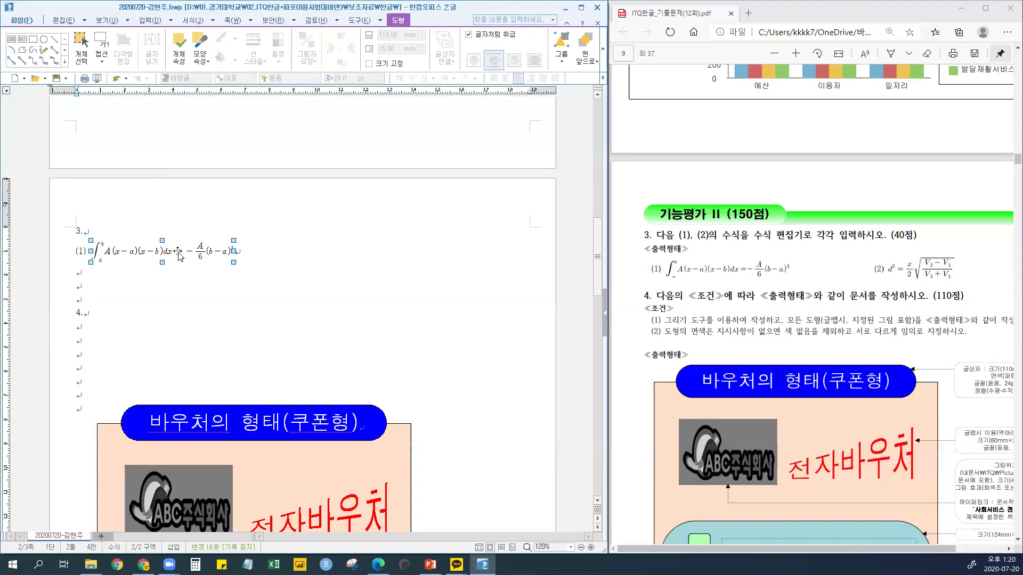
{"action": "left_click", "coordinate": [149, 301]}
{"action": "left_click", "coordinate": [122, 251]}
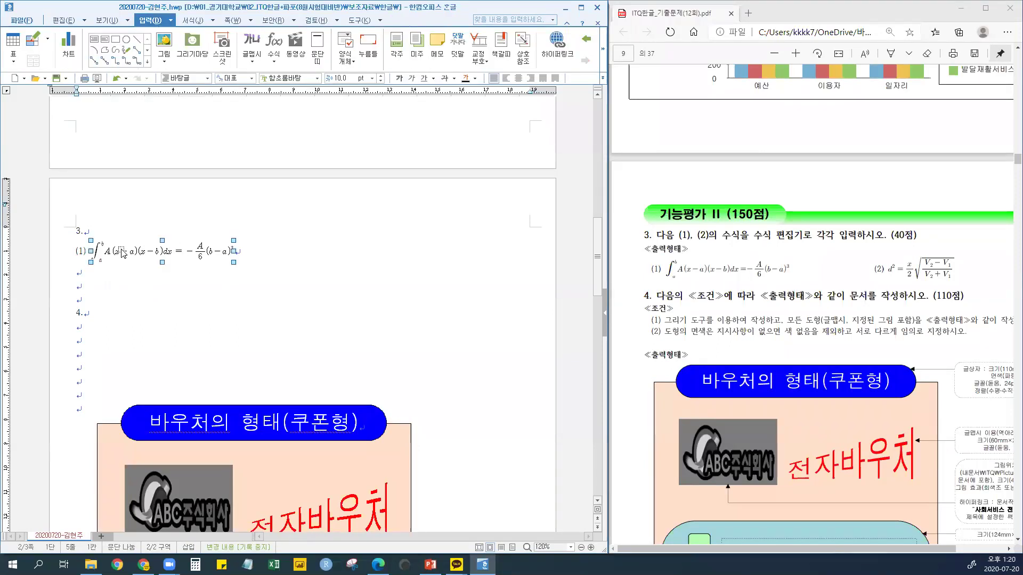
{"action": "left_click", "coordinate": [212, 279]}
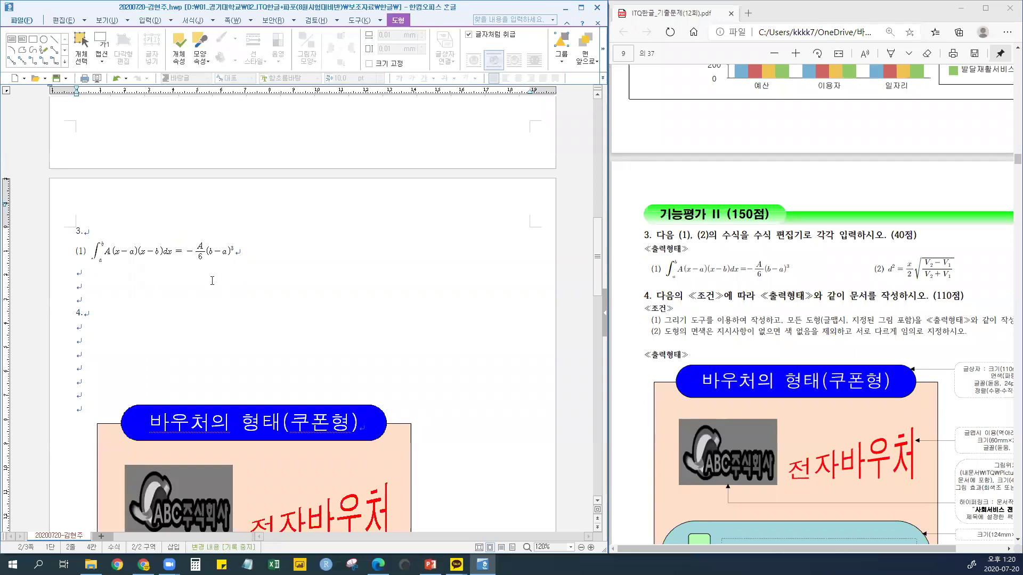
Reopen equation (1) in the equation editor to review it, and close the editor without changes
{"action": "left_click", "coordinate": [161, 254]}
{"action": "double_click", "coordinate": [144, 253]}
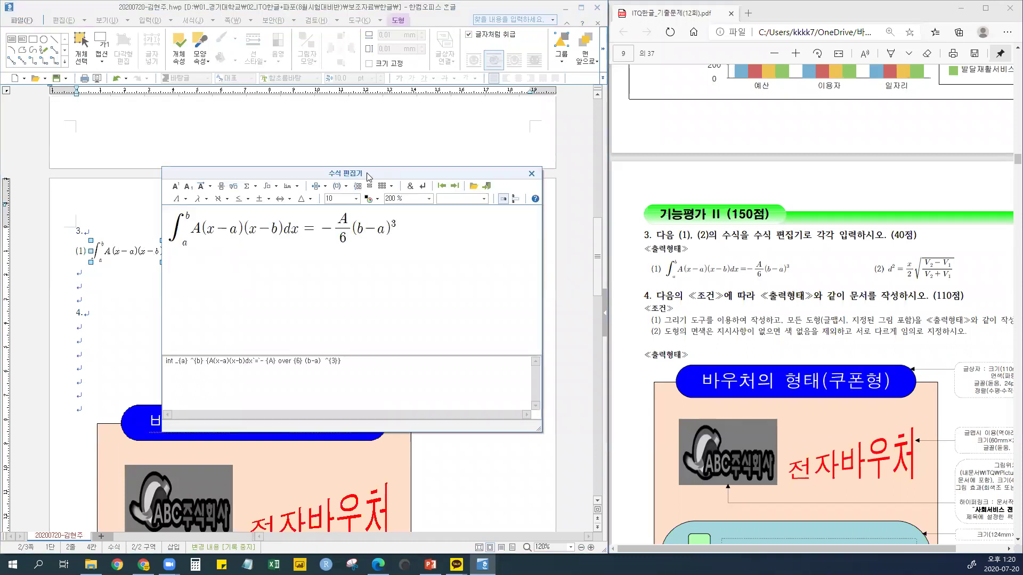
{"action": "left_click_drag", "start_coordinate": [367, 176], "coordinate": [403, 194]}
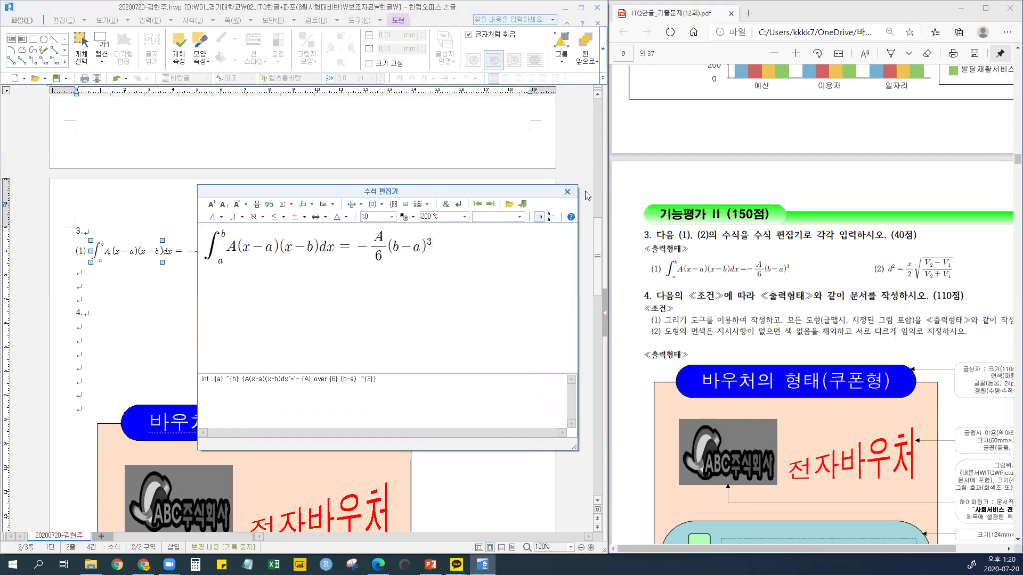
{"action": "left_click", "coordinate": [568, 192]}
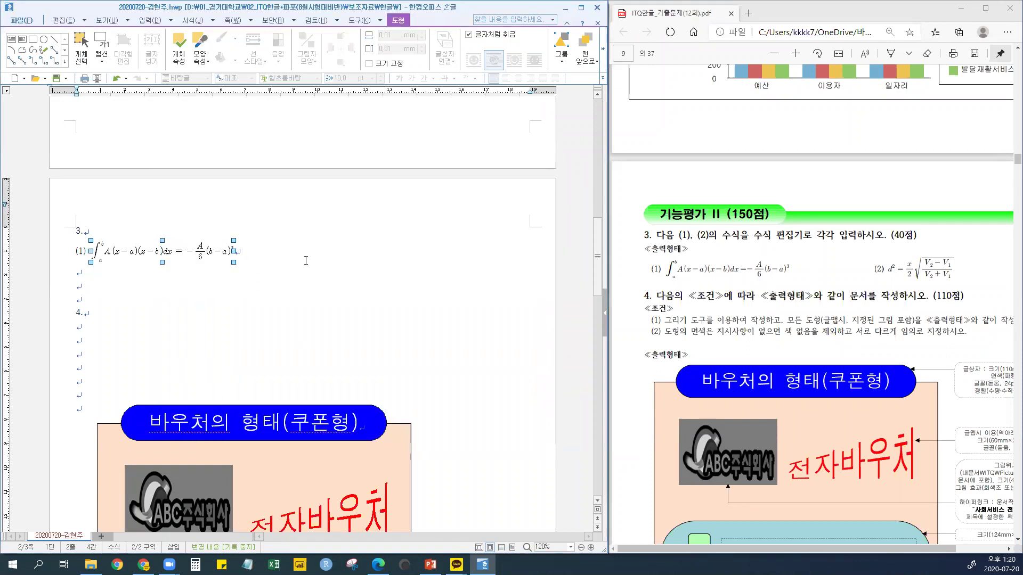
Add a "(2)" label after equation (1) on the same line and start a new equation there
{"action": "left_click", "coordinate": [243, 266]}
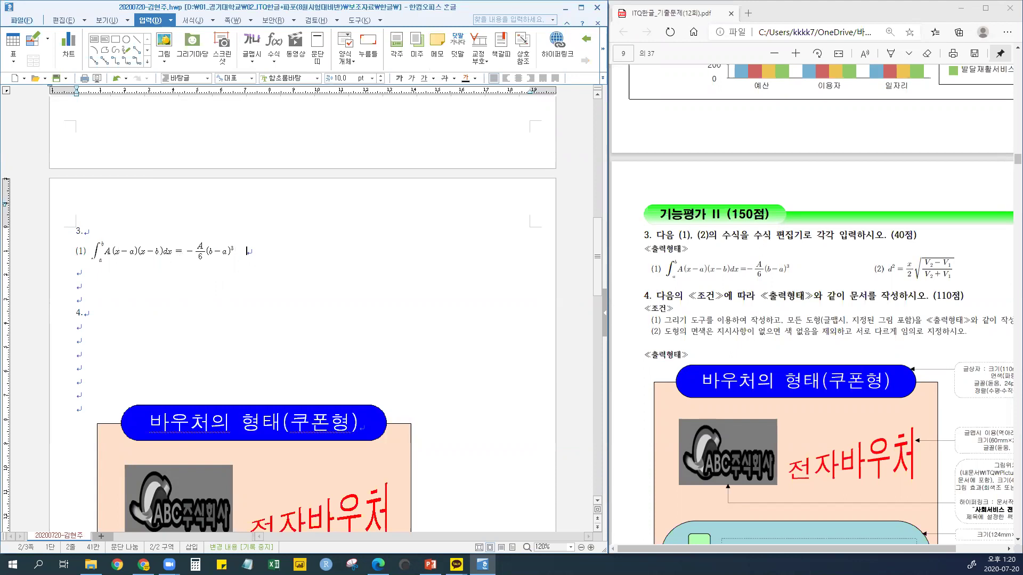
{"action": "type", "text": "(2)"}
{"action": "left_click_drag", "start_coordinate": [313, 251], "coordinate": [329, 252]}
{"action": "left_click", "coordinate": [335, 253]}
{"action": "left_click", "coordinate": [274, 43]}
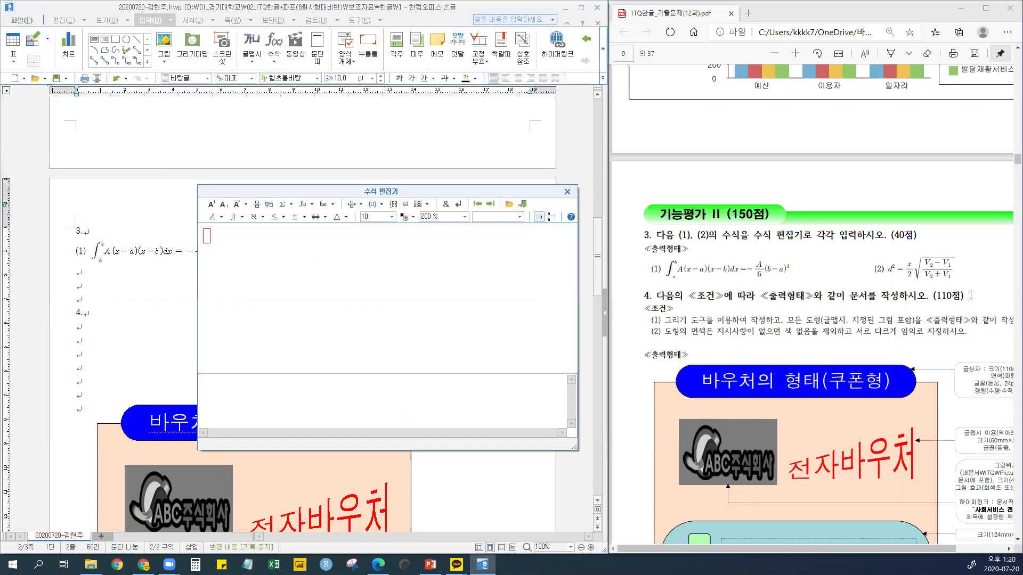
Consult equation (2) of question 3 in the exam PDF and enter its left-hand side, d with superscript 2, followed by an equals sign
{"action": "left_click", "coordinate": [884, 271]}
{"action": "left_click_drag", "start_coordinate": [850, 545], "coordinate": [896, 544]}
{"action": "left_click_drag", "start_coordinate": [834, 268], "coordinate": [905, 276]}
{"action": "left_click", "coordinate": [205, 246]}
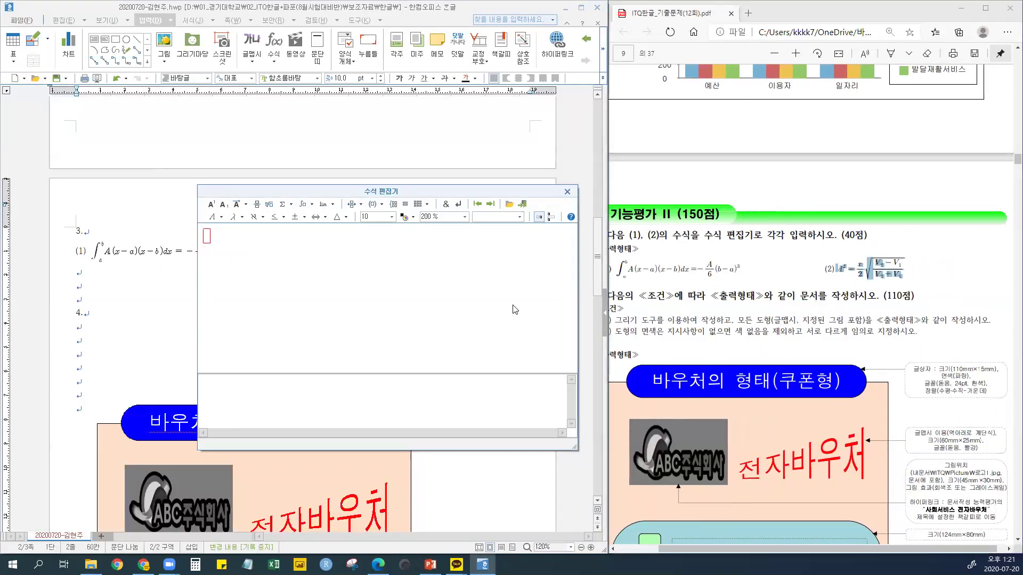
{"action": "double_click", "coordinate": [860, 275]}
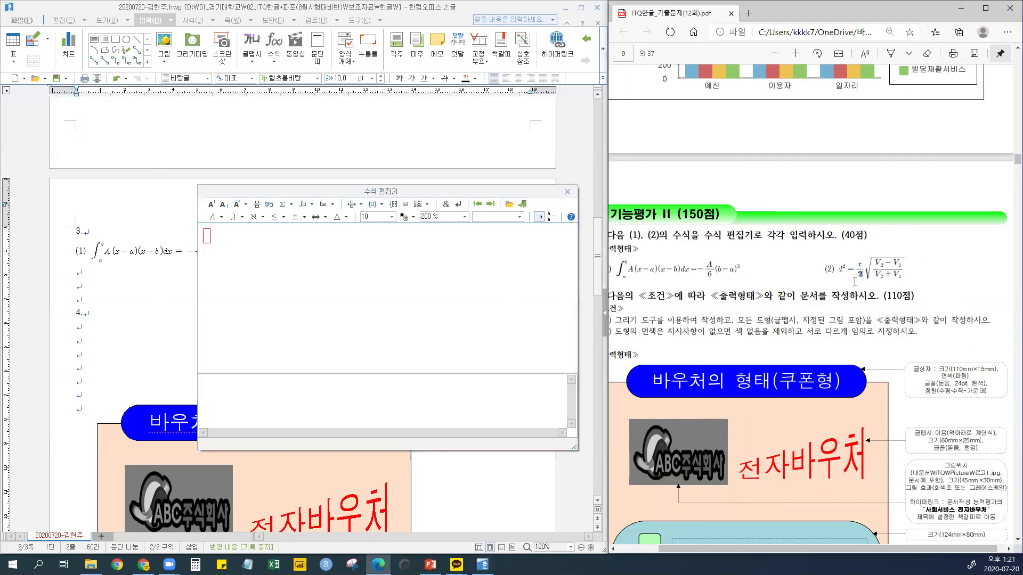
{"action": "left_click", "coordinate": [208, 246]}
{"action": "type", "text": "d"}
{"action": "left_click", "coordinate": [212, 207]}
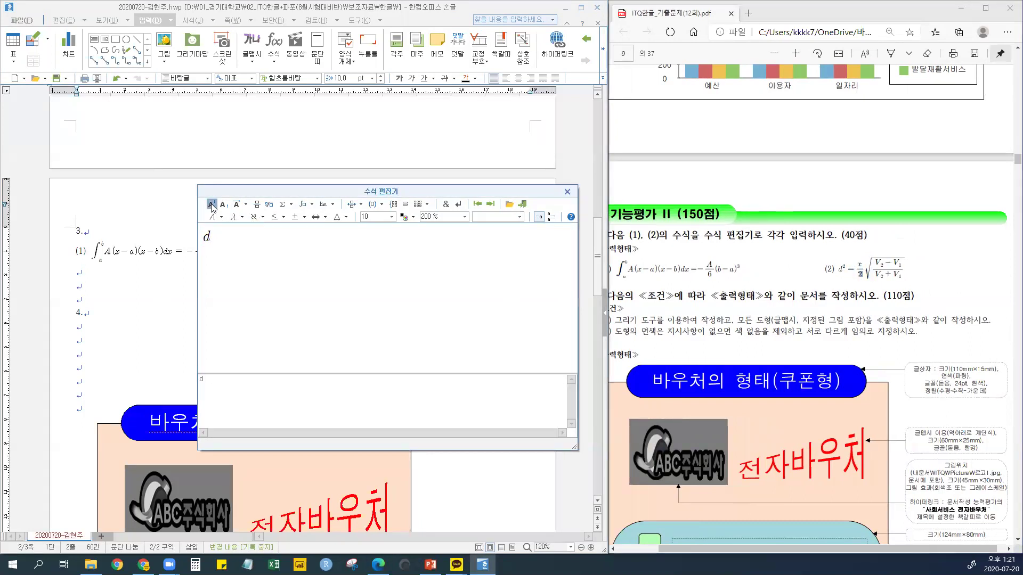
{"action": "type", "text": "2"}
{"action": "type", "text": "="}
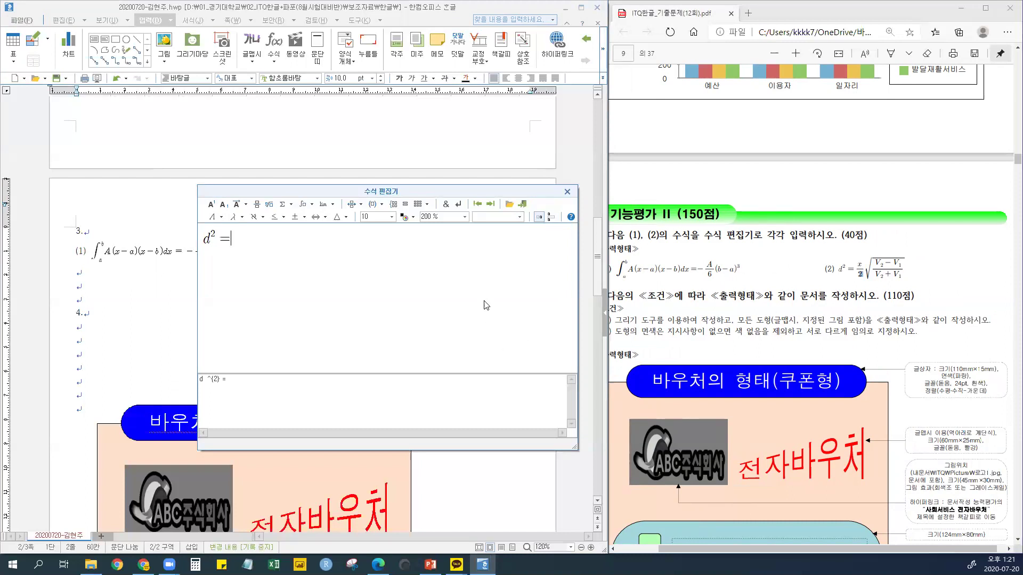
Add the fraction x over 2 after the equals sign
{"action": "left_click", "coordinate": [257, 204]}
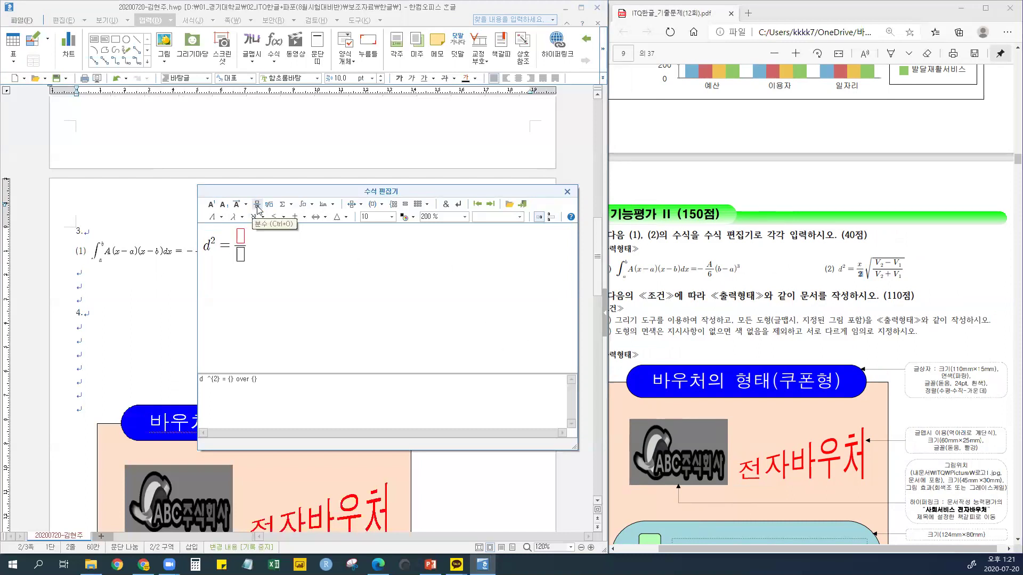
{"action": "type", "text": "x"}
{"action": "key", "text": "Tab"}
{"action": "type", "text": "2"}
{"action": "key", "text": "Tab"}
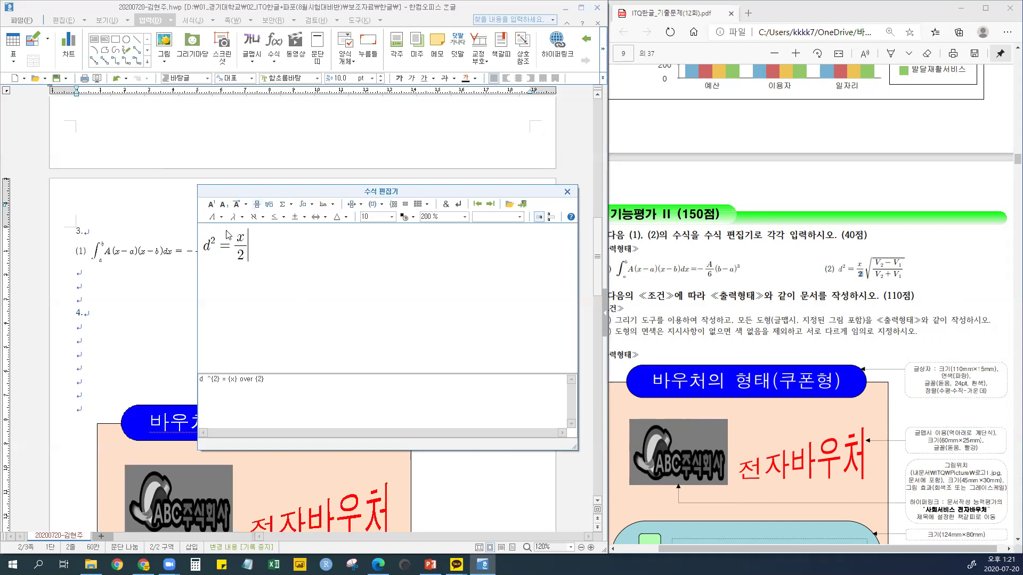
Add a square root without an index after the x over 2 fraction and place an empty fraction inside it
{"action": "left_click", "coordinate": [269, 205]}
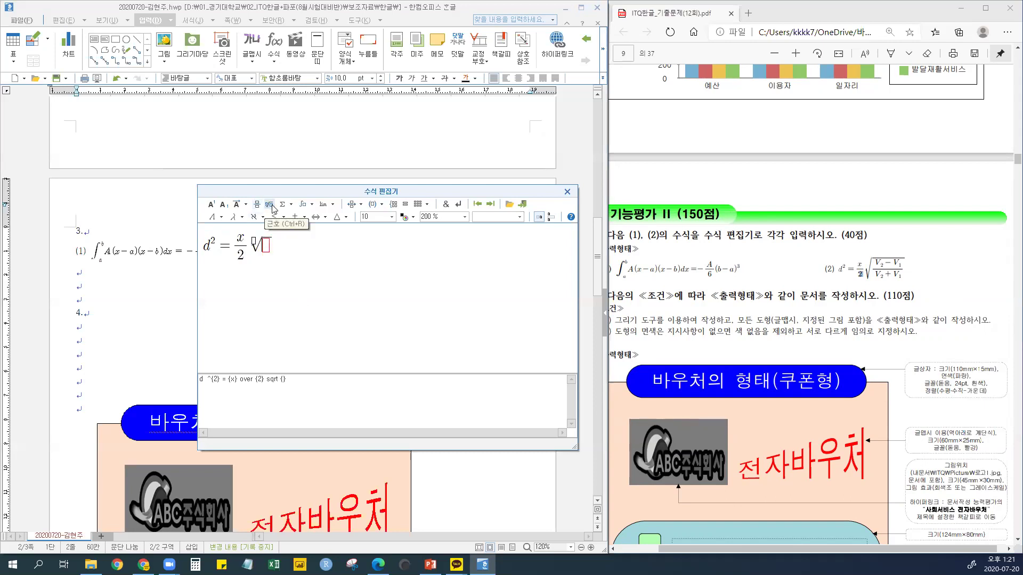
{"action": "left_click", "coordinate": [254, 244]}
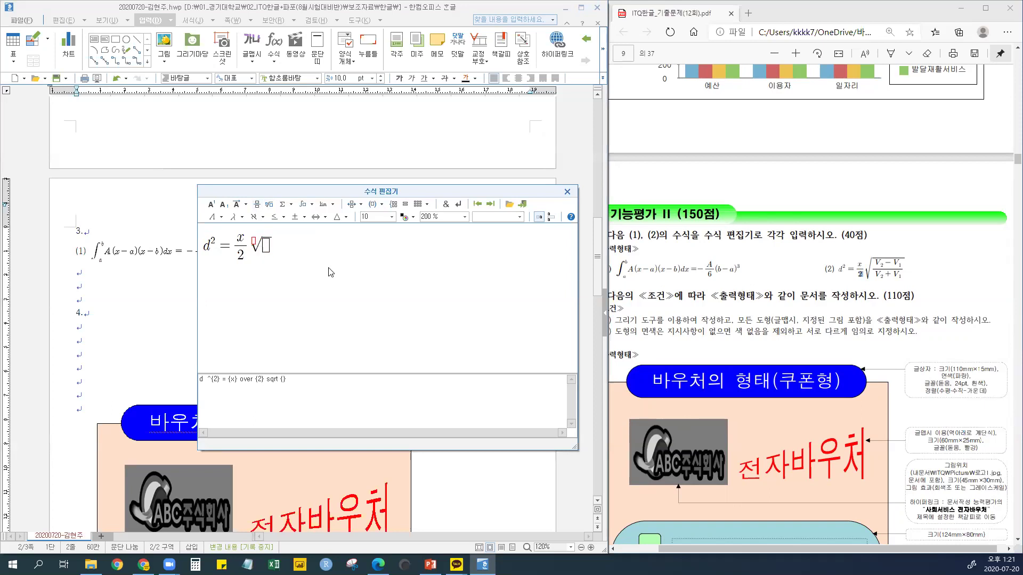
{"action": "key", "text": "Tab"}
{"action": "left_click", "coordinate": [257, 204]}
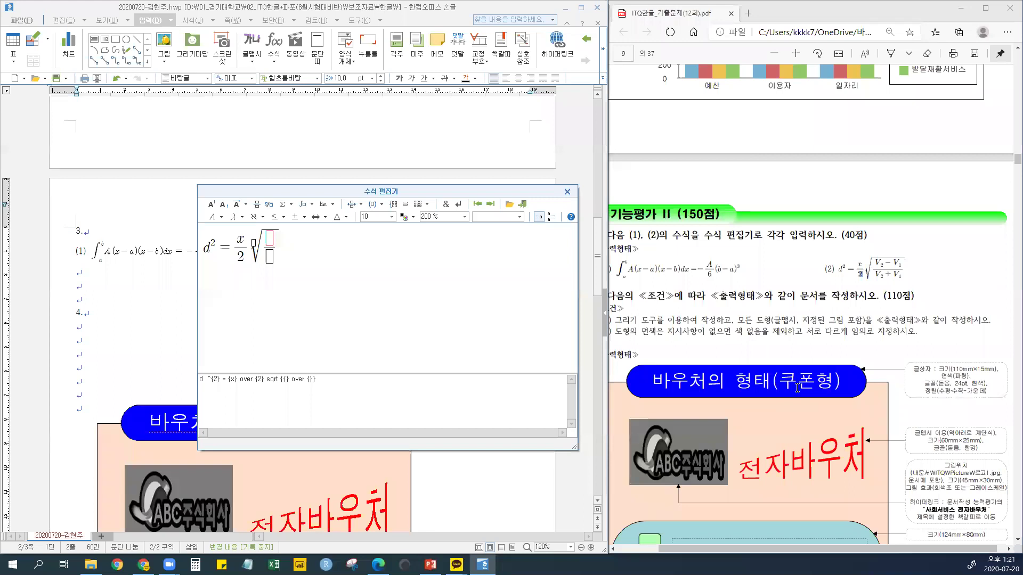
Fill the numerator under the root with V subscript 2 minus V subscript 1
{"action": "type", "text": "V"}
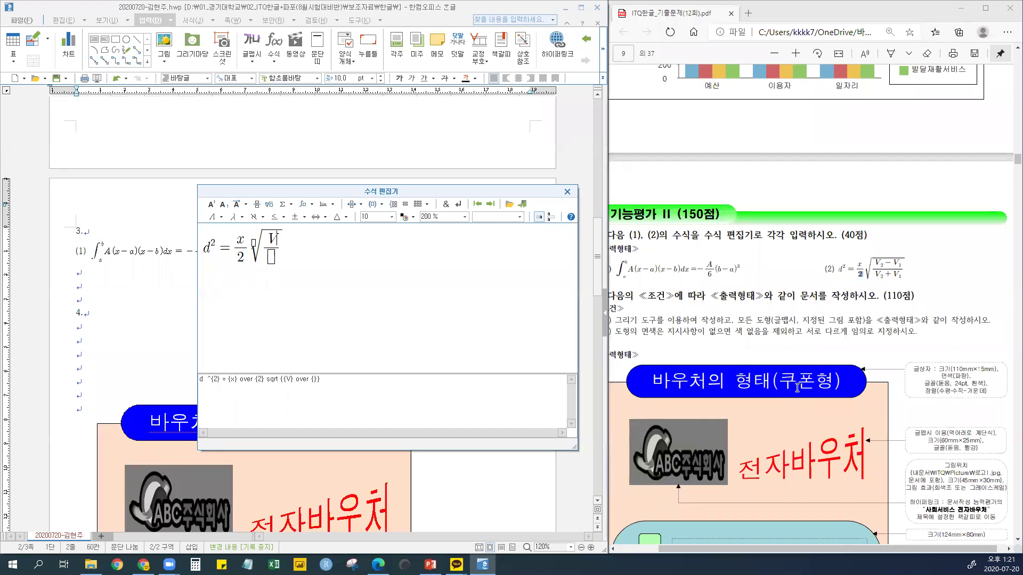
{"action": "left_click", "coordinate": [223, 205]}
{"action": "type", "text": "2} -v"}
{"action": "key", "text": "BackSpace"}
{"action": "type", "text": "V"}
{"action": "left_click", "coordinate": [227, 209]}
{"action": "type", "text": "1"}
Fill the denominator under the root with V subscript 2 plus V subscript 1, and insert the finished equation after the "(2)" label
{"action": "left_click", "coordinate": [290, 261]}
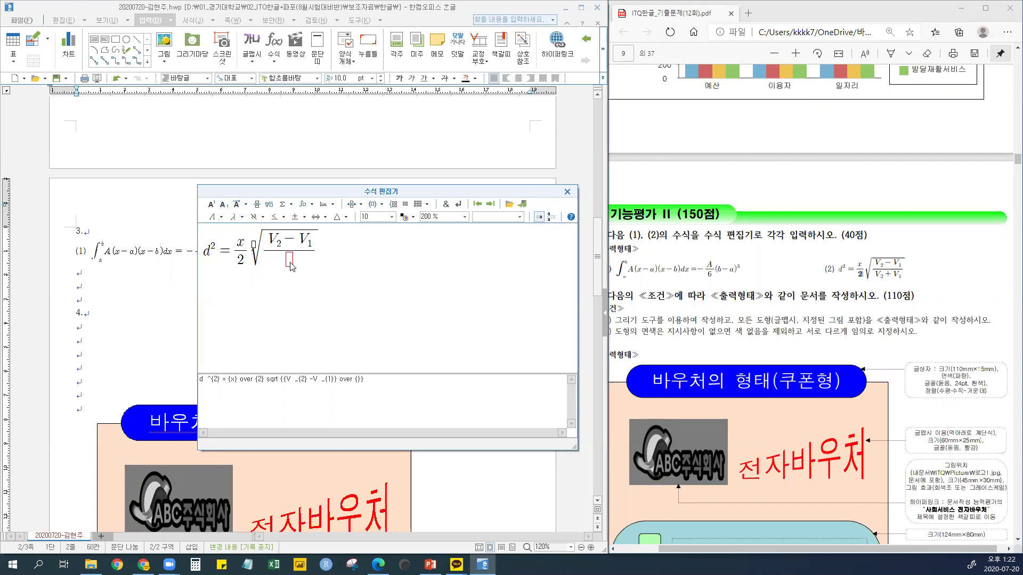
{"action": "type", "text": "V"}
{"action": "left_click", "coordinate": [224, 209]}
{"action": "type", "text": "2} +"}
{"action": "left_click", "coordinate": [211, 205]}
{"action": "key", "text": "BackSpace"}
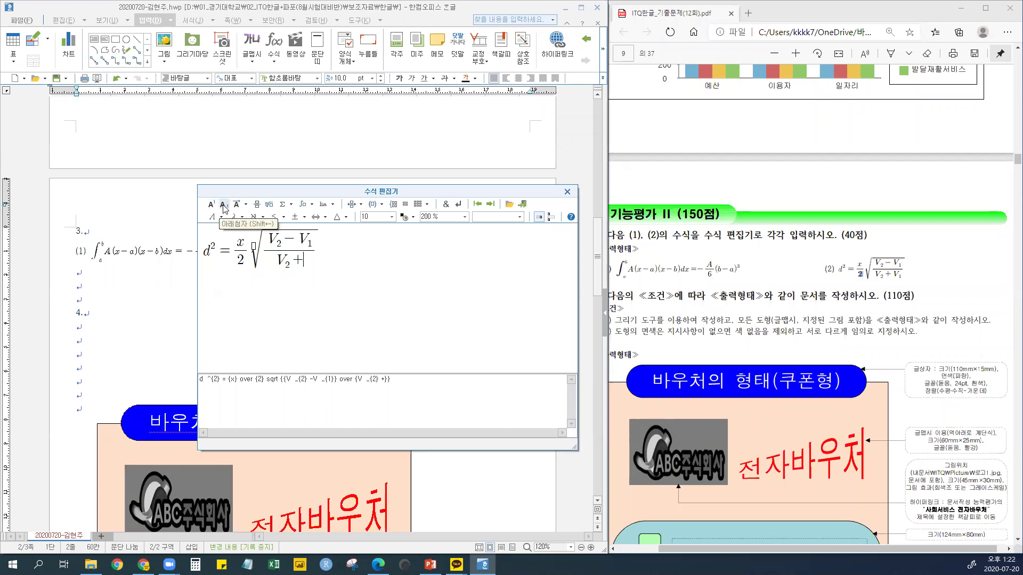
{"action": "type", "text": "V"}
{"action": "left_click", "coordinate": [224, 204]}
{"action": "type", "text": "1"}
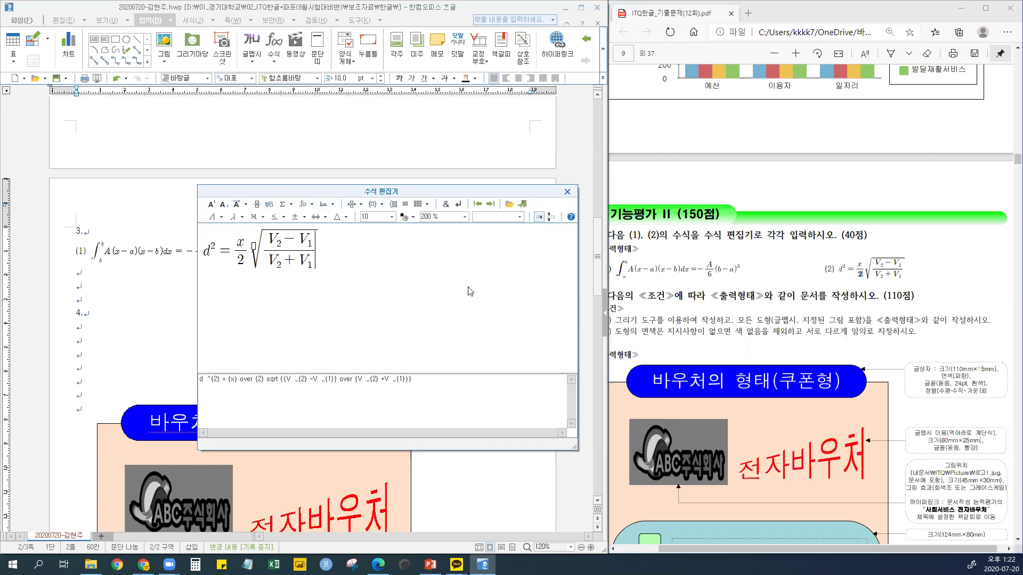
{"action": "left_click", "coordinate": [521, 207]}
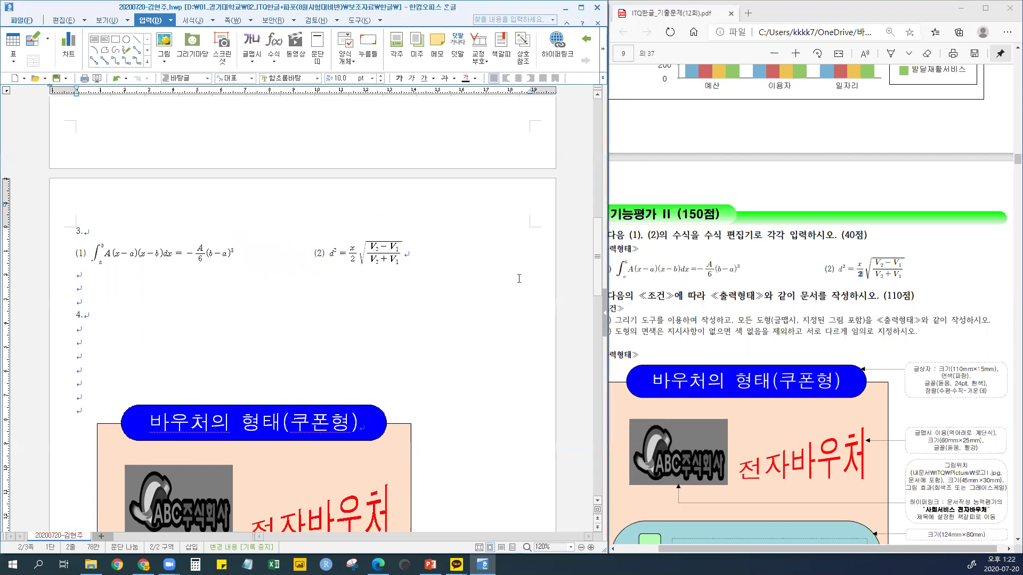
Select and deselect the two inserted equations to examine how they behave as objects
{"action": "left_click", "coordinate": [179, 255]}
{"action": "left_click", "coordinate": [355, 263]}
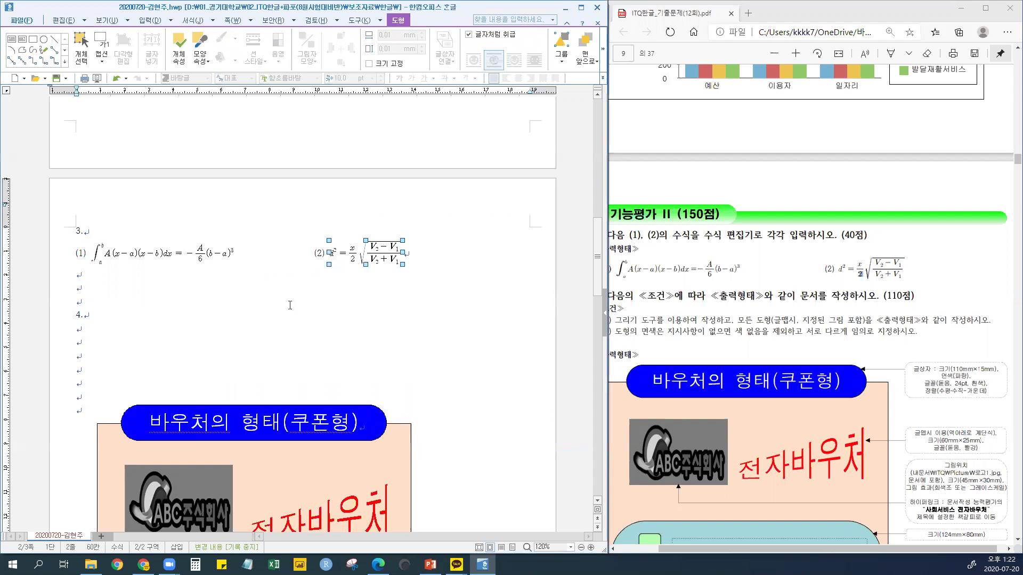
{"action": "left_click", "coordinate": [248, 304]}
{"action": "left_click", "coordinate": [341, 261]}
{"action": "left_click", "coordinate": [307, 292]}
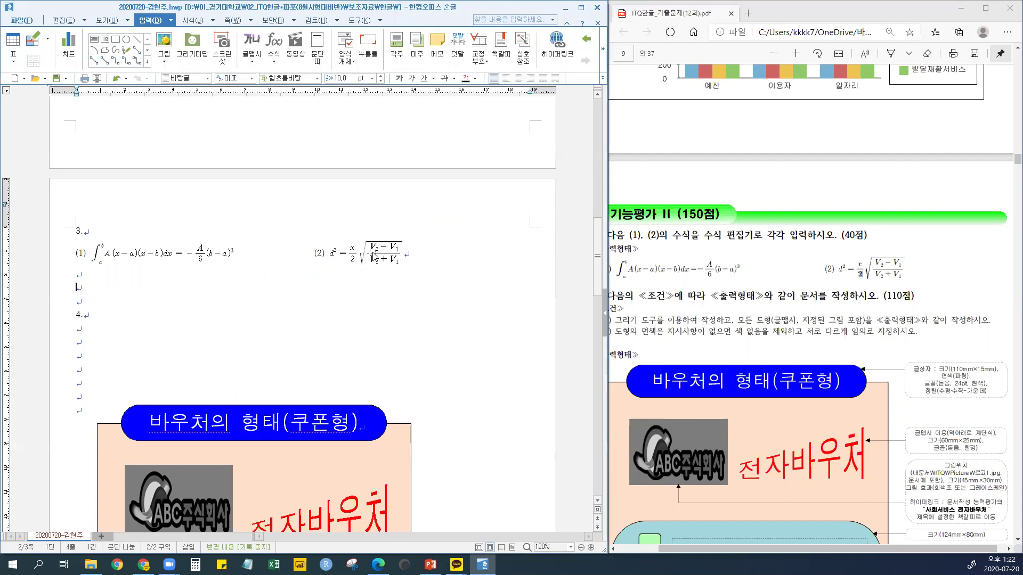
Reopen equation (2) in the equation editor to review it, and close the editor without changes
{"action": "double_click", "coordinate": [373, 255]}
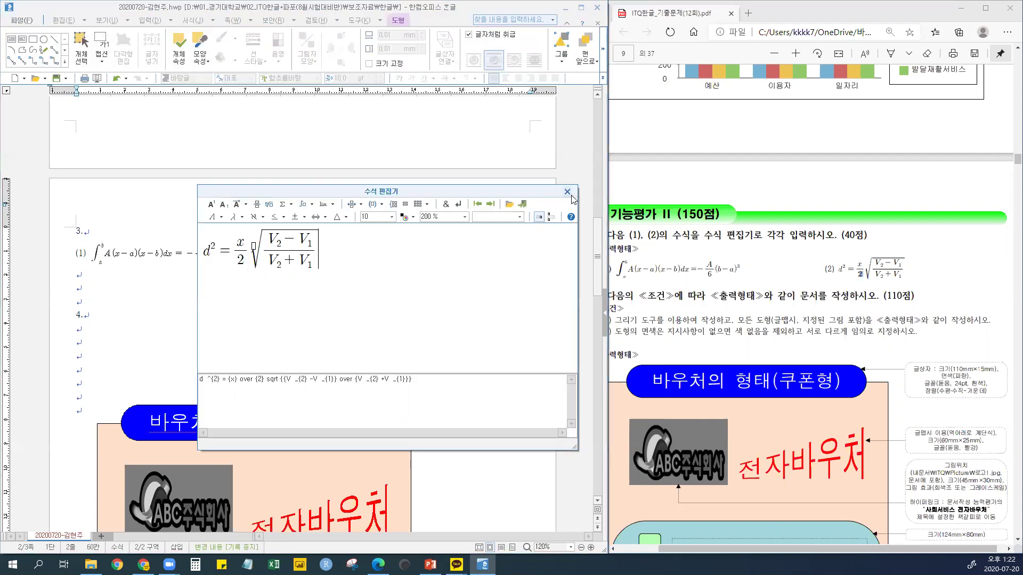
{"action": "left_click", "coordinate": [568, 192]}
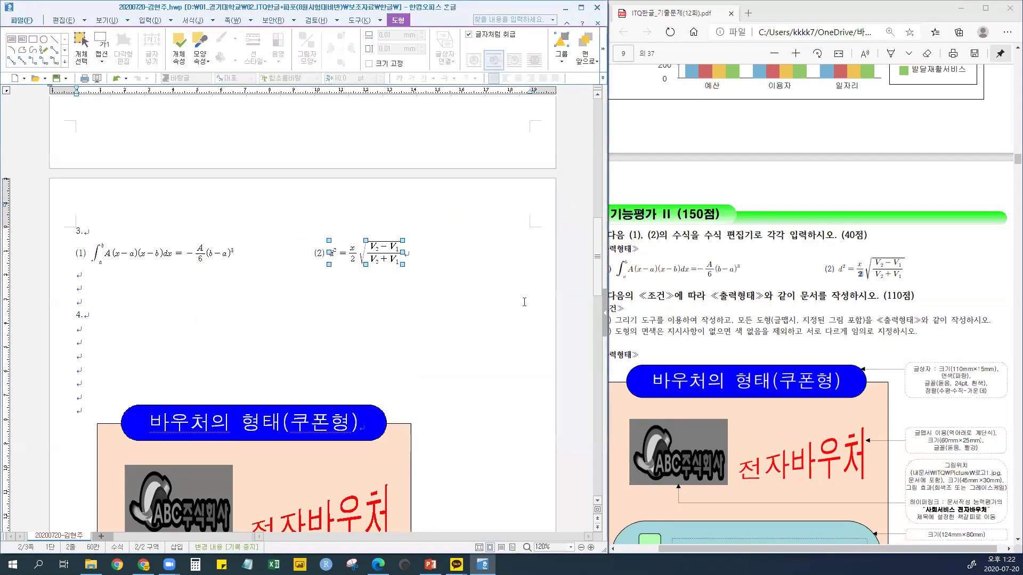
{"action": "left_click", "coordinate": [240, 345]}
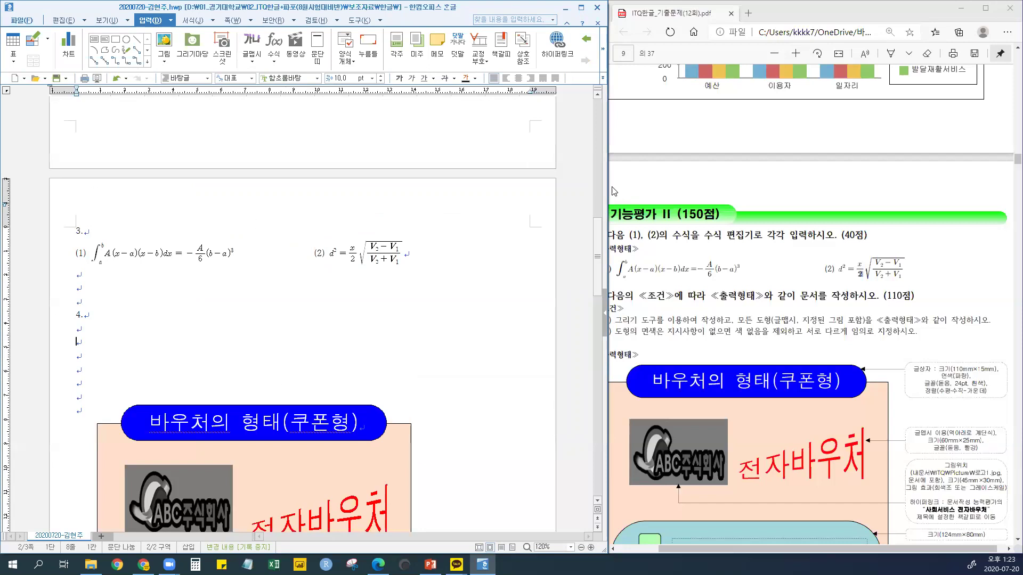
Adjust the divider between the two windows and circle question number 3 in the exam PDF with the pen
{"action": "mouse_move", "coordinate": [608, 191]}
{"action": "left_mouse_down"}
{"action": "mouse_move", "coordinate": [532, 192]}
{"action": "mouse_move", "coordinate": [604, 191]}
{"action": "left_mouse_up"}
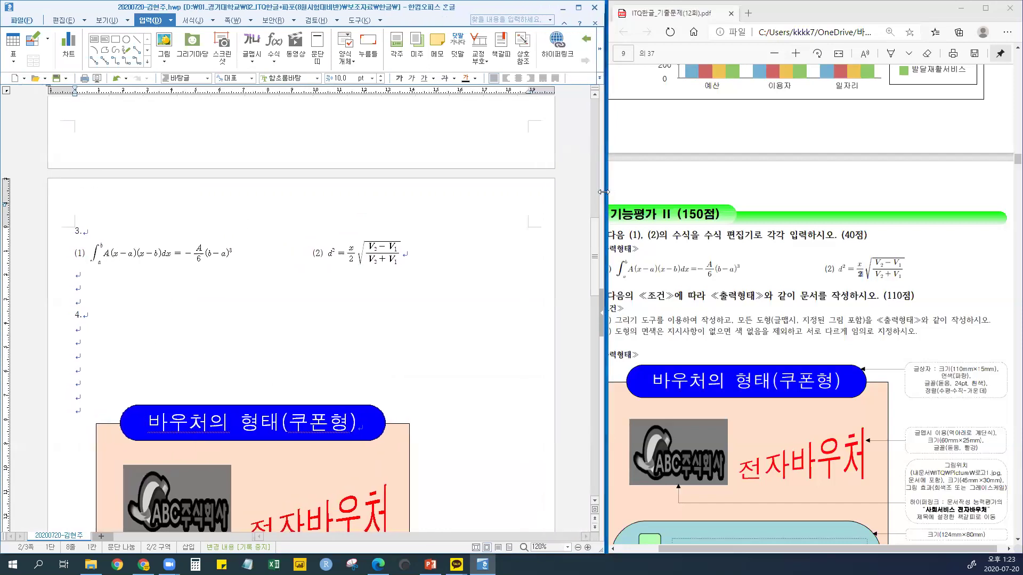
{"action": "left_click_drag", "start_coordinate": [712, 550], "coordinate": [670, 549]}
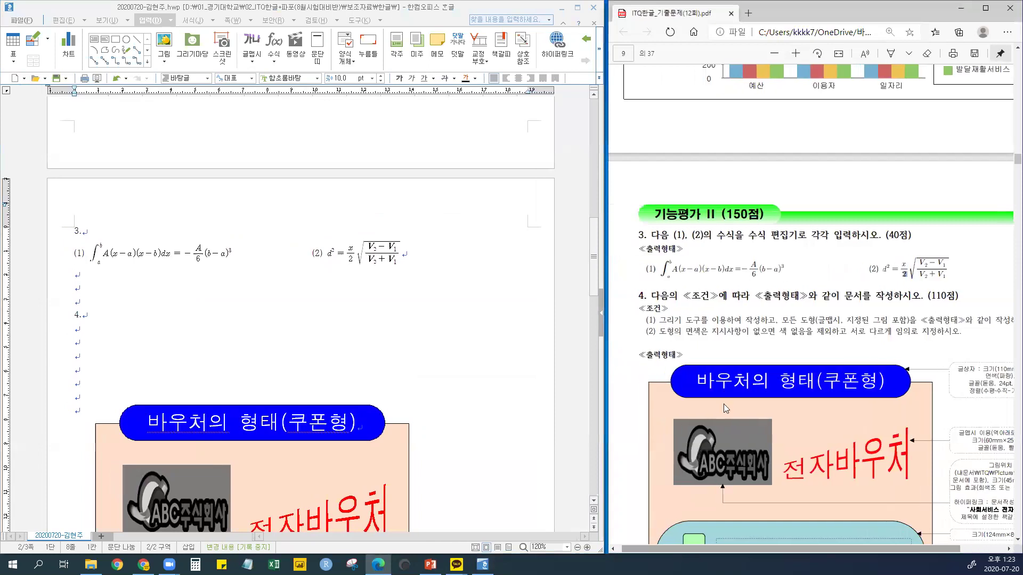
{"action": "left_click", "coordinate": [893, 56]}
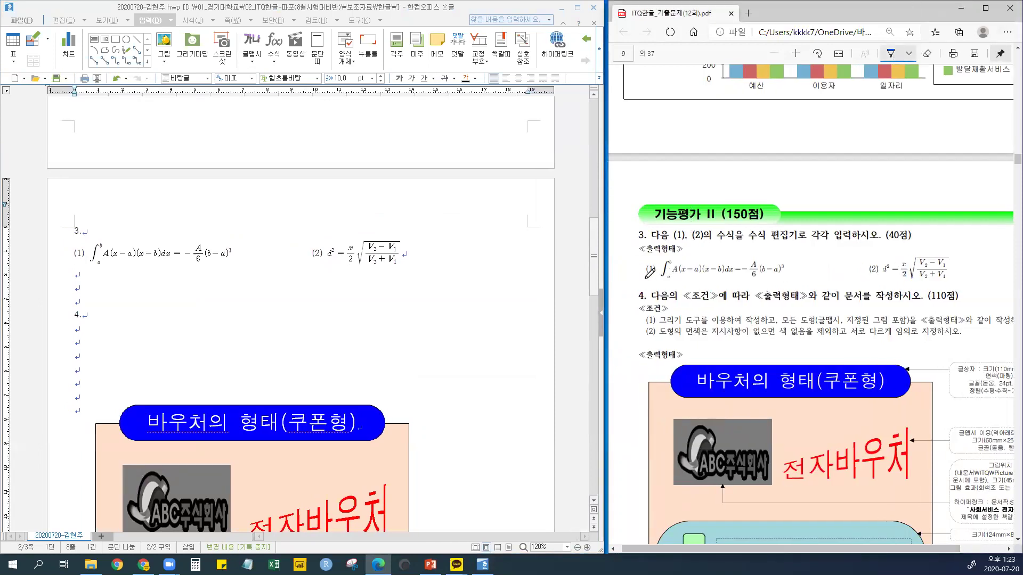
{"action": "mouse_move", "coordinate": [642, 223]}
{"action": "left_mouse_down"}
{"action": "mouse_move", "coordinate": [636, 242]}
{"action": "mouse_move", "coordinate": [658, 218]}
{"action": "mouse_move", "coordinate": [645, 241]}
{"action": "mouse_move", "coordinate": [653, 230]}
{"action": "left_mouse_up"}
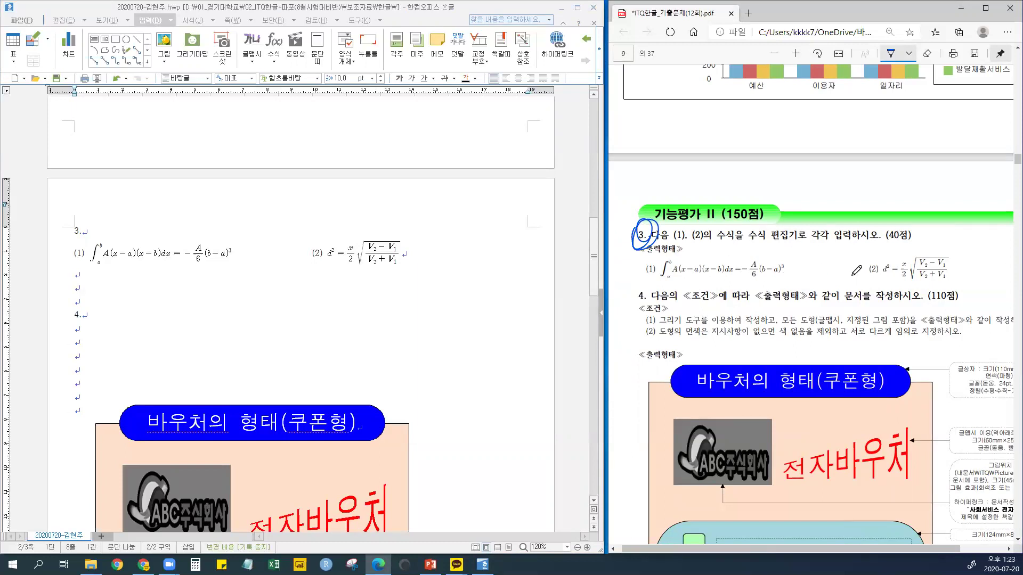
Circle question number 4 in the exam PDF and draw a star-like pen mark at its condition (2)
{"action": "scroll", "coordinate": [860, 277], "scroll_direction": "down", "scroll_amount": 3}
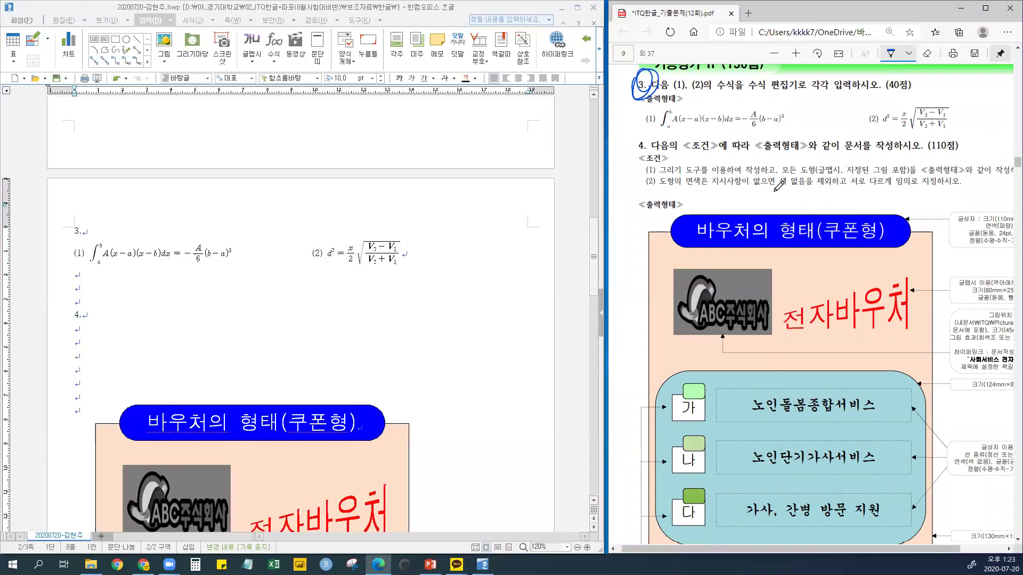
{"action": "mouse_move", "coordinate": [652, 152]}
{"action": "left_mouse_down"}
{"action": "mouse_move", "coordinate": [654, 134]}
{"action": "mouse_move", "coordinate": [661, 144]}
{"action": "left_mouse_up"}
{"action": "scroll", "coordinate": [890, 389], "scroll_direction": "down", "scroll_amount": 1}
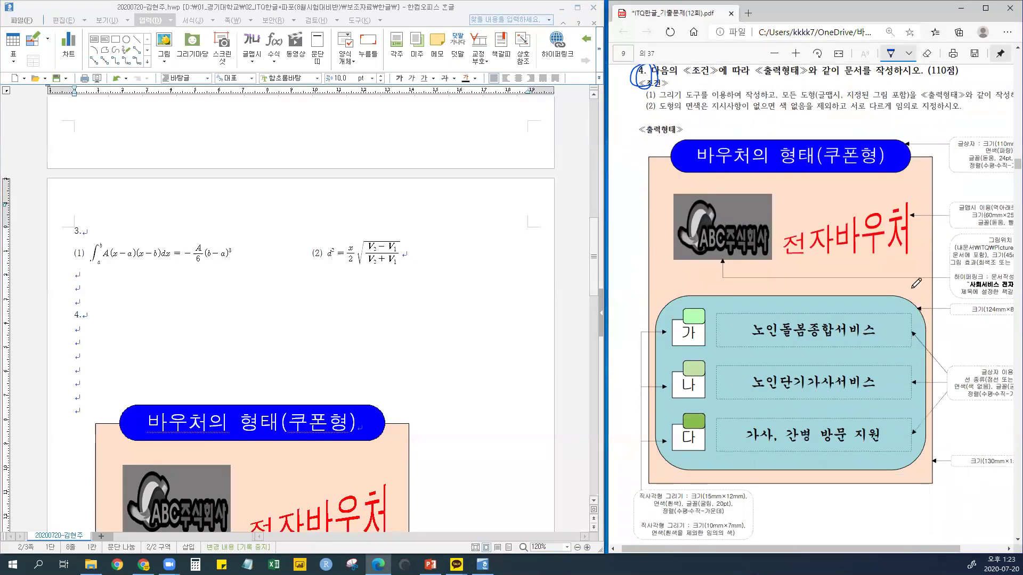
{"action": "mouse_move", "coordinate": [649, 105]}
{"action": "left_mouse_down"}
{"action": "mouse_move", "coordinate": [672, 86]}
{"action": "mouse_move", "coordinate": [659, 123]}
{"action": "left_mouse_up"}
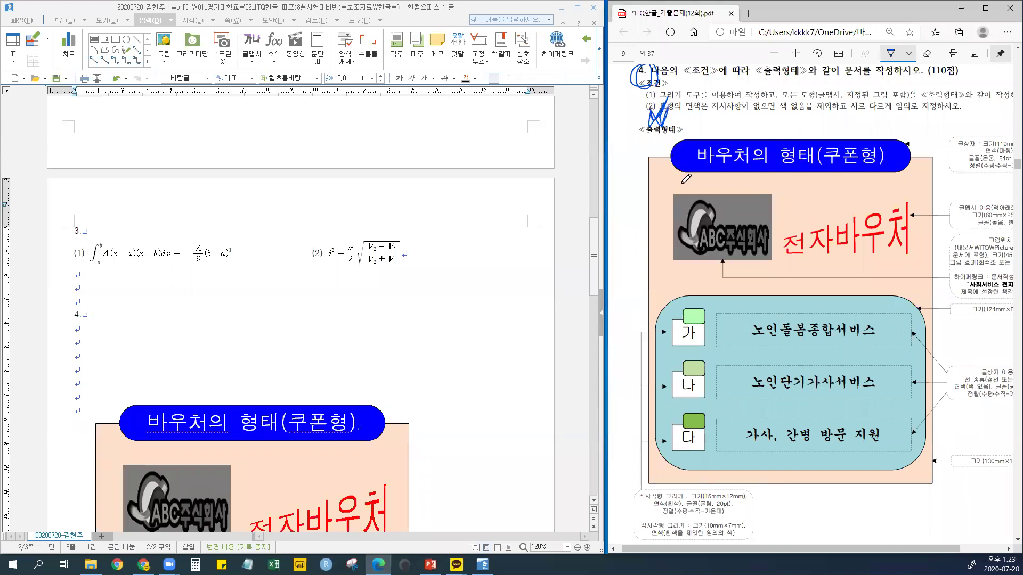
{"action": "scroll", "coordinate": [669, 233], "scroll_direction": "up", "scroll_amount": 1}
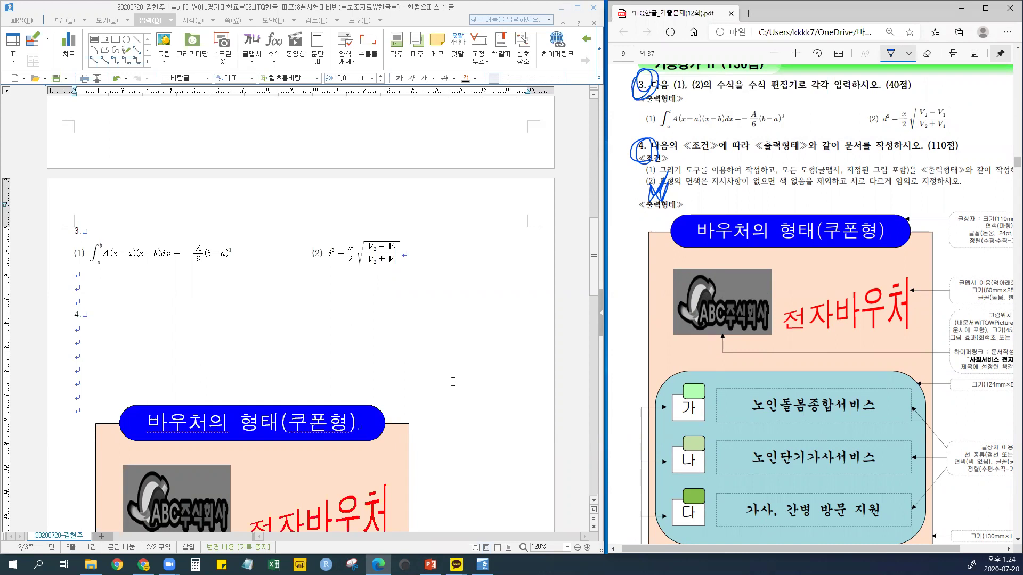
Go to the first page of the next exam set in the PDF and circle its "04회" label with the pen
{"action": "left_click", "coordinate": [245, 292]}
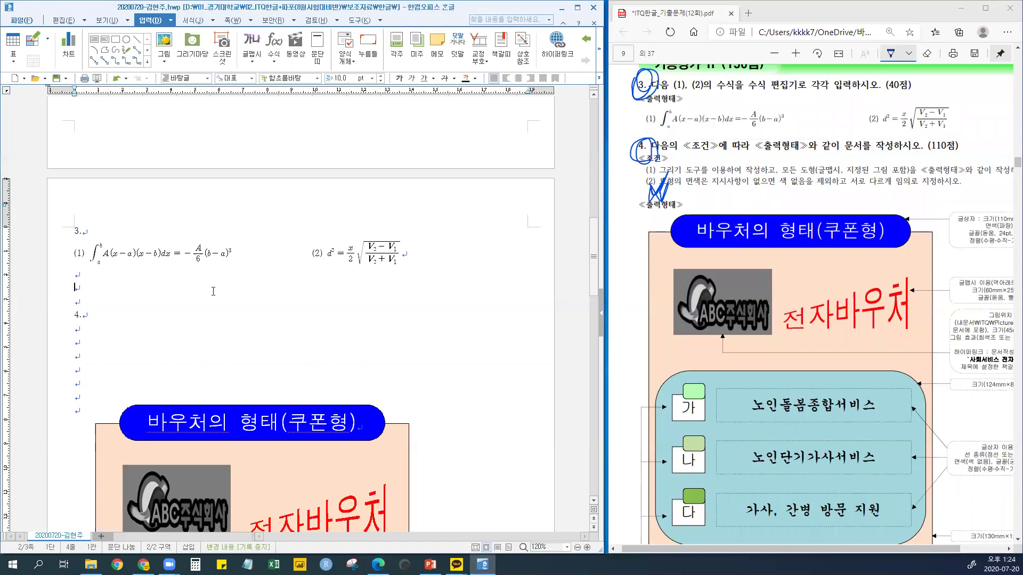
{"action": "left_click", "coordinate": [824, 326]}
{"action": "scroll", "coordinate": [824, 328], "scroll_direction": "down", "scroll_amount": 15}
{"action": "scroll", "coordinate": [824, 328], "scroll_direction": "down", "scroll_amount": 20}
{"action": "scroll", "coordinate": [824, 331], "scroll_direction": "down", "scroll_amount": 8}
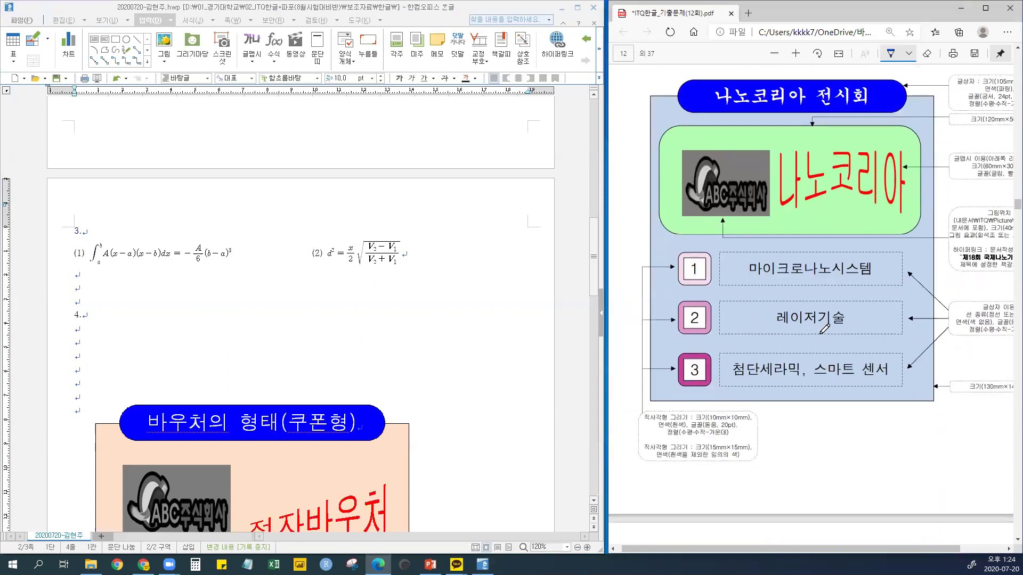
{"action": "scroll", "coordinate": [824, 329], "scroll_direction": "up", "scroll_amount": 12}
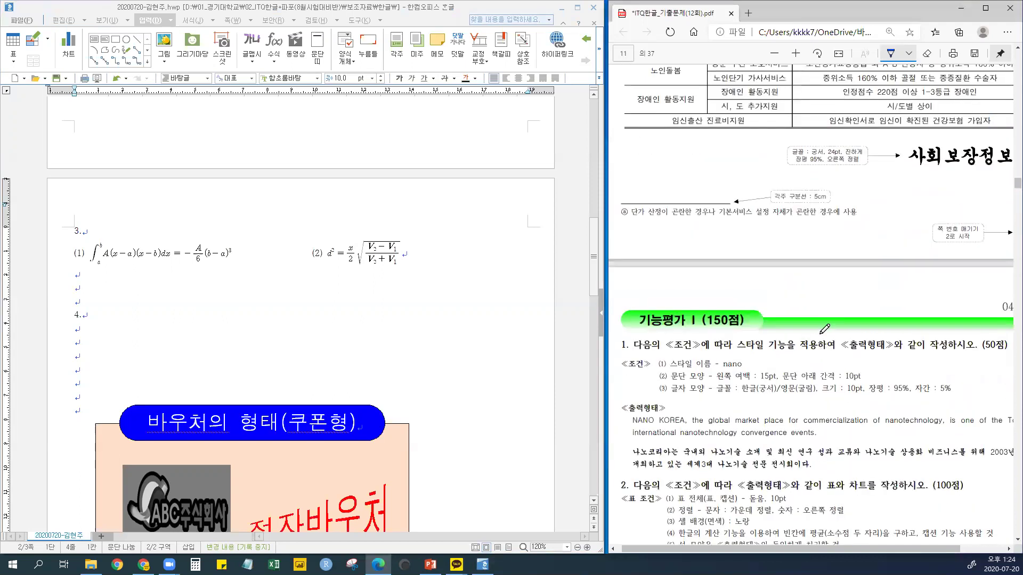
{"action": "left_click_drag", "start_coordinate": [829, 550], "coordinate": [890, 548]}
{"action": "mouse_move", "coordinate": [989, 300]}
{"action": "left_mouse_down"}
{"action": "mouse_move", "coordinate": [960, 322]}
{"action": "mouse_move", "coordinate": [964, 286]}
{"action": "mouse_move", "coordinate": [945, 328]}
{"action": "mouse_move", "coordinate": [980, 300]}
{"action": "mouse_move", "coordinate": [953, 289]}
{"action": "mouse_move", "coordinate": [980, 320]}
{"action": "left_mouse_up"}
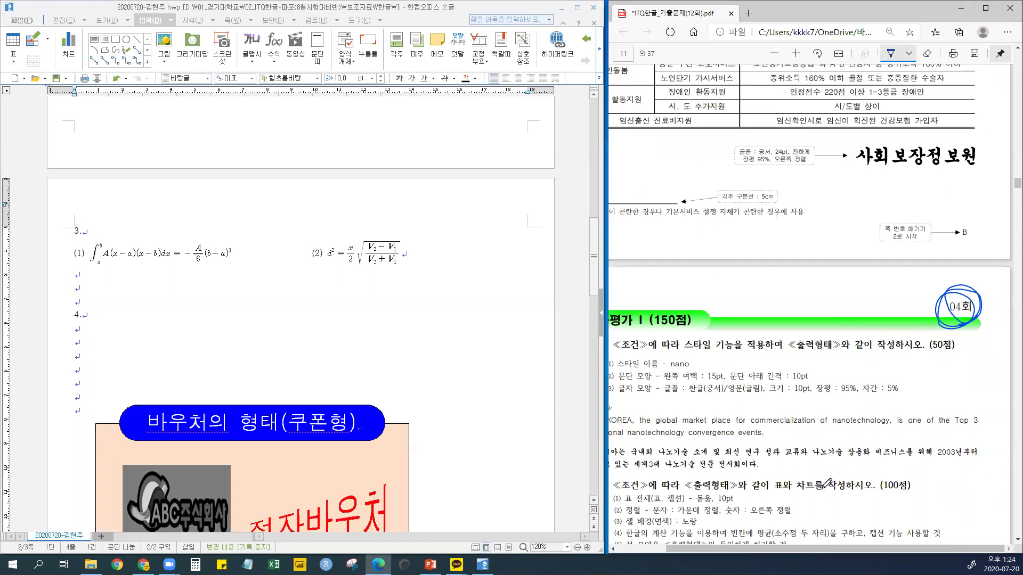
Go back to the "문서작성 능력평가 (200점)" section on page 10 of the exam PDF
{"action": "left_click_drag", "start_coordinate": [808, 550], "coordinate": [732, 552]}
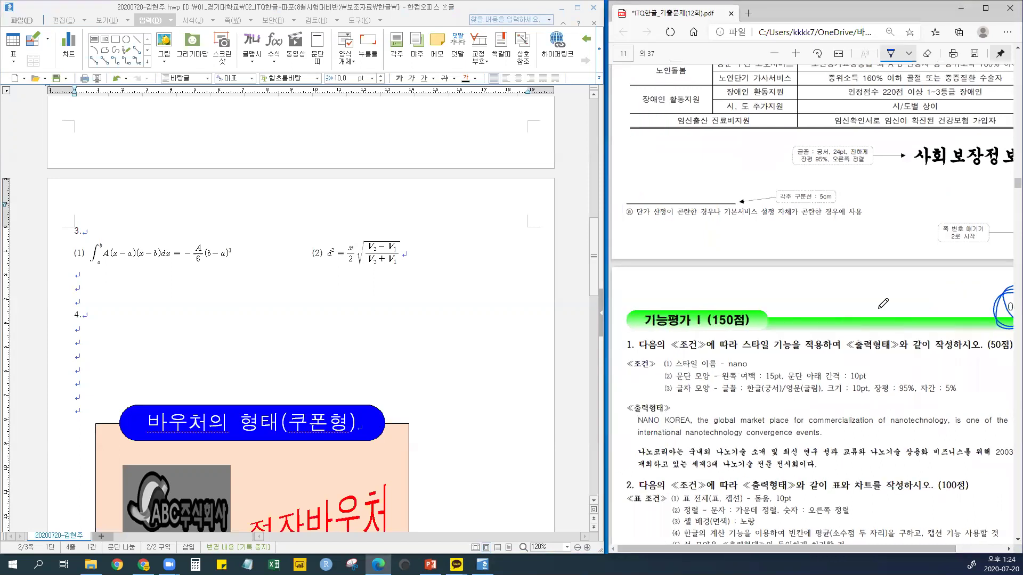
{"action": "scroll", "coordinate": [883, 303], "scroll_direction": "up", "scroll_amount": 10}
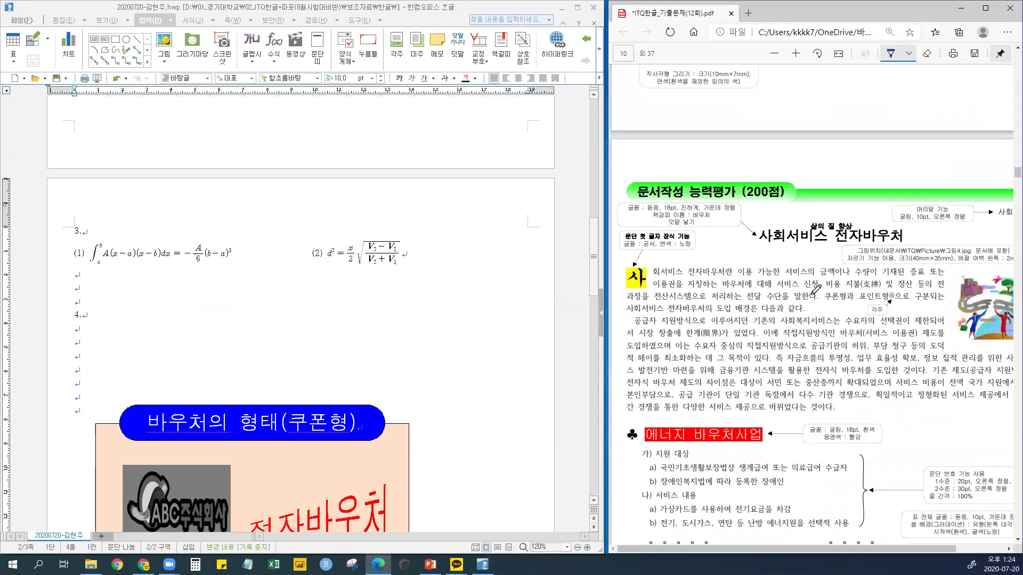
Browse back through the exam PDF to question 3 of the preceding exam set on page 6
{"action": "scroll", "coordinate": [815, 288], "scroll_direction": "up", "scroll_amount": 5}
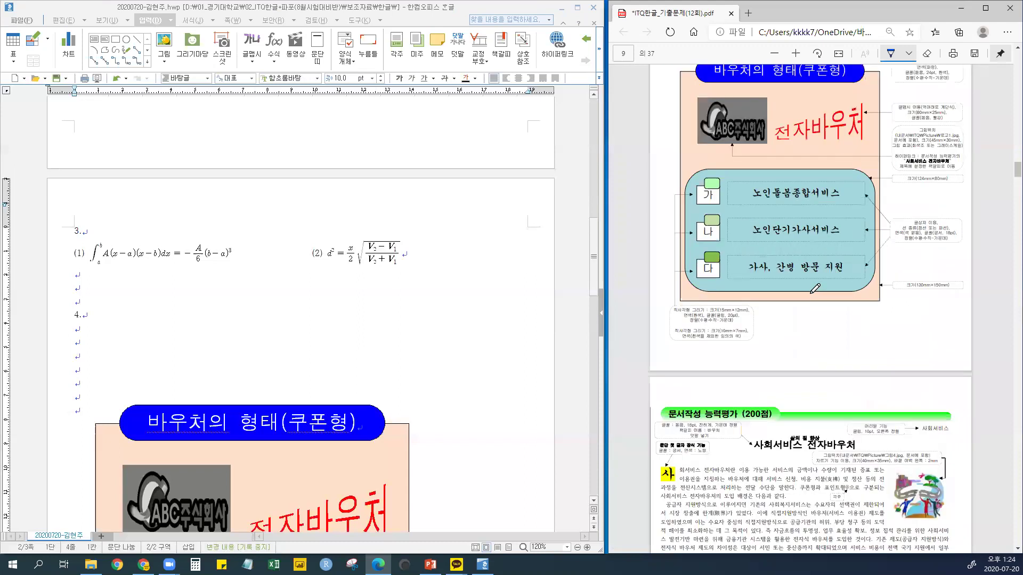
{"action": "scroll", "coordinate": [815, 288], "scroll_direction": "up", "scroll_amount": 5}
{"action": "scroll", "coordinate": [815, 289], "scroll_direction": "up", "scroll_amount": 3, "text": "ctrl"}
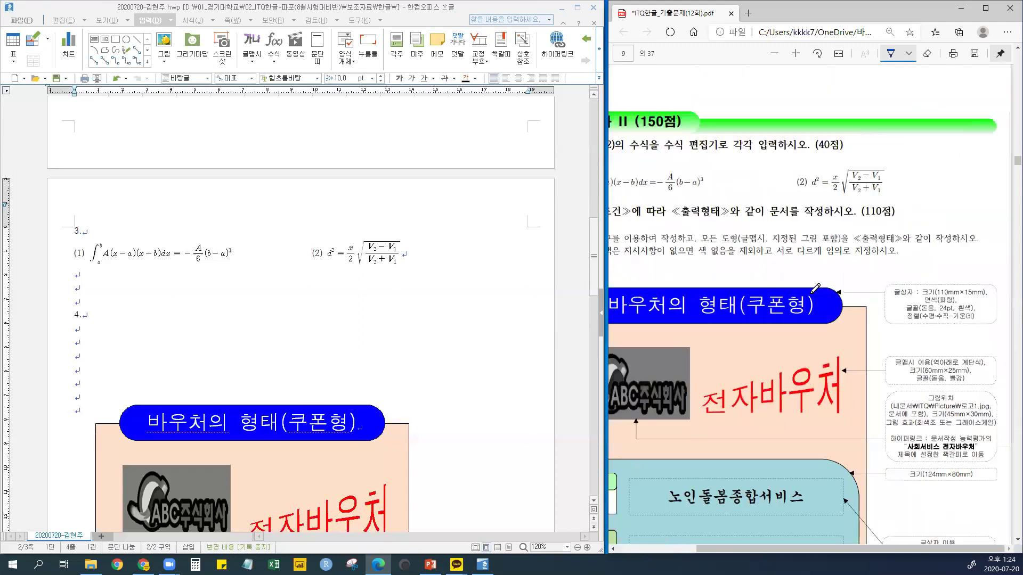
{"action": "scroll", "coordinate": [815, 289], "scroll_direction": "down", "scroll_amount": 2, "text": "ctrl"}
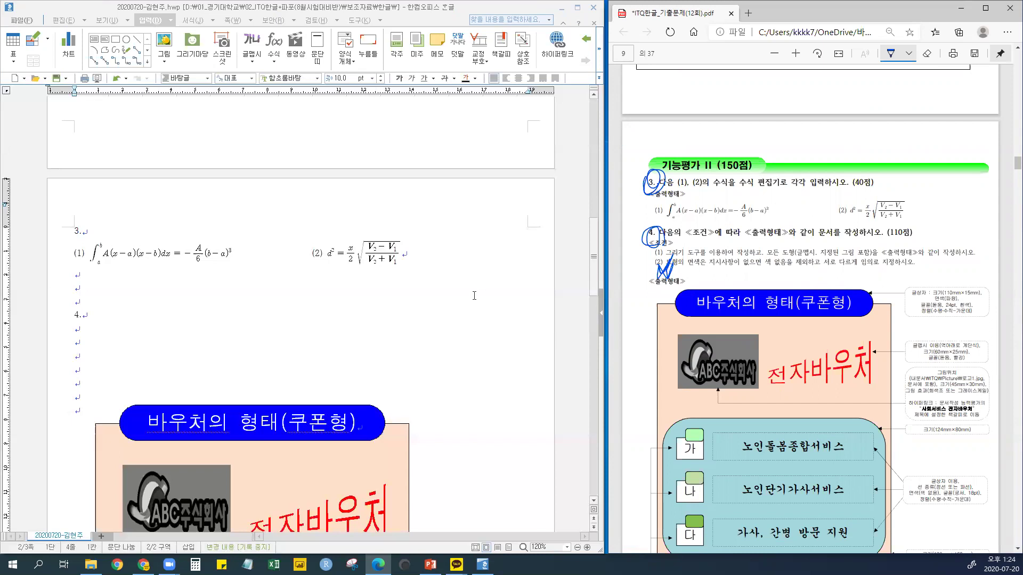
{"action": "scroll", "coordinate": [783, 223], "scroll_direction": "down", "scroll_amount": 8}
{"action": "scroll", "coordinate": [786, 220], "scroll_direction": "up", "scroll_amount": 20}
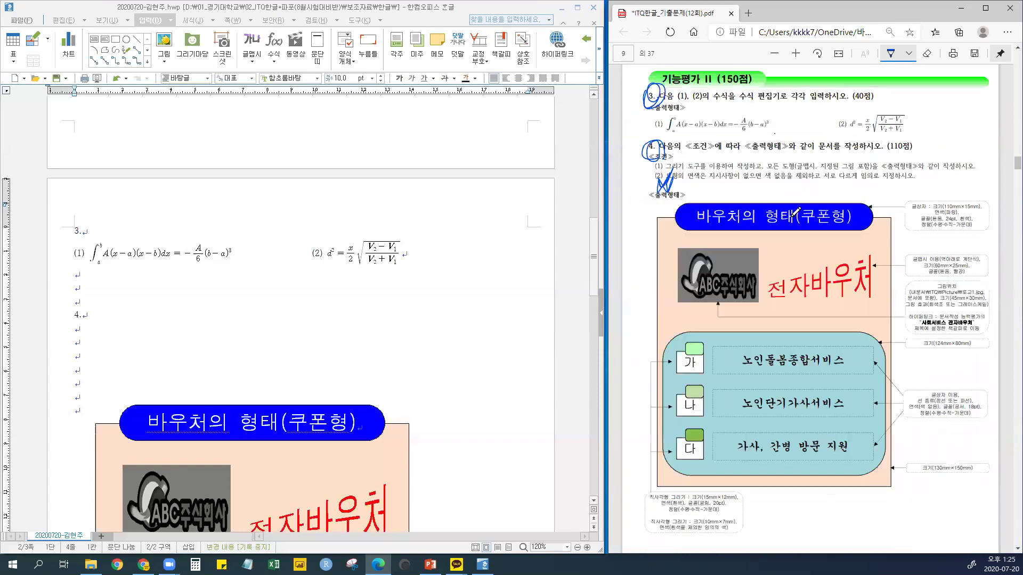
{"action": "scroll", "coordinate": [799, 216], "scroll_direction": "down", "scroll_amount": 1}
{"action": "scroll", "coordinate": [802, 213], "scroll_direction": "up", "scroll_amount": 8}
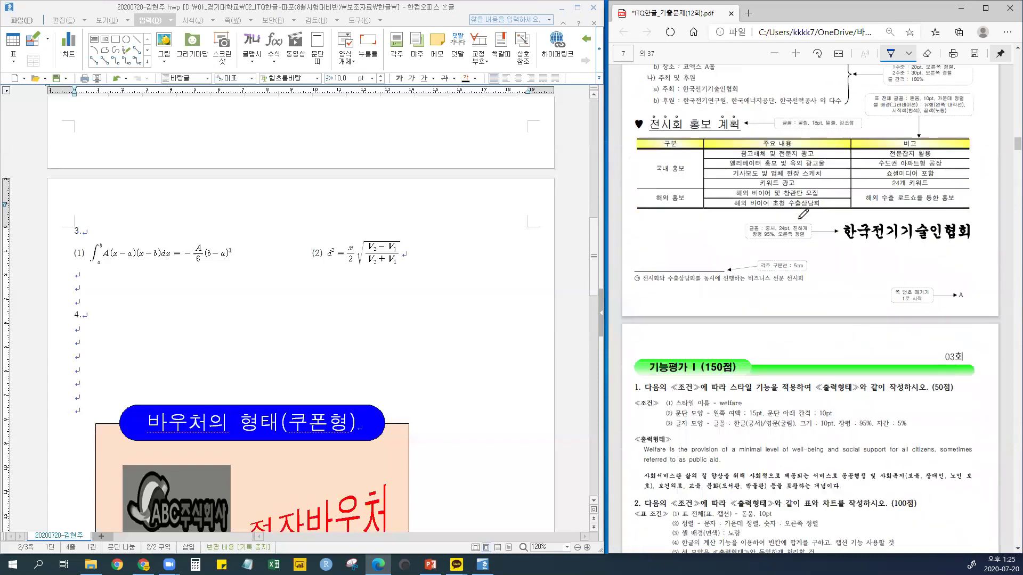
{"action": "scroll", "coordinate": [805, 212], "scroll_direction": "up", "scroll_amount": 7}
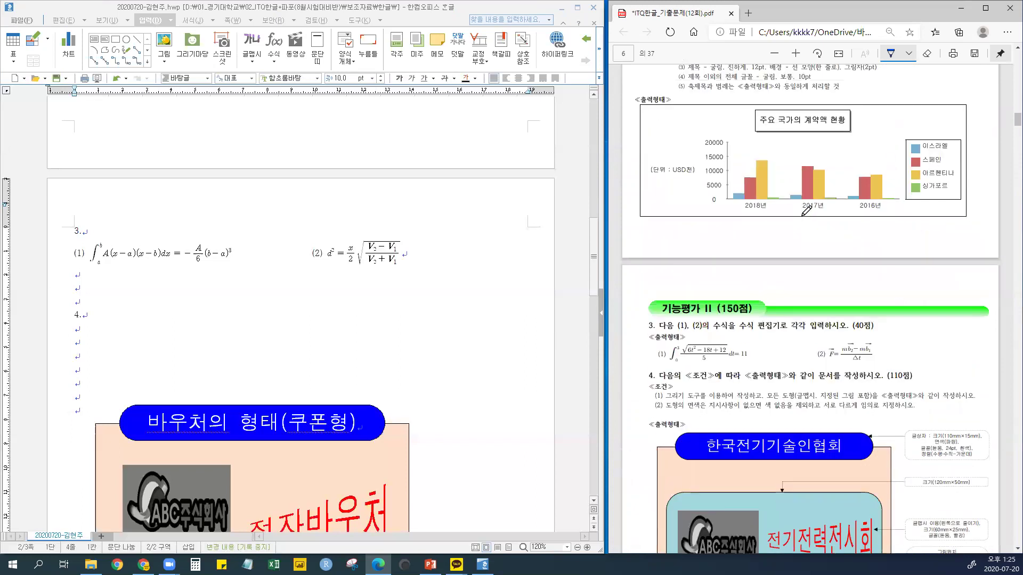
{"action": "scroll", "coordinate": [804, 210], "scroll_direction": "down", "scroll_amount": 1}
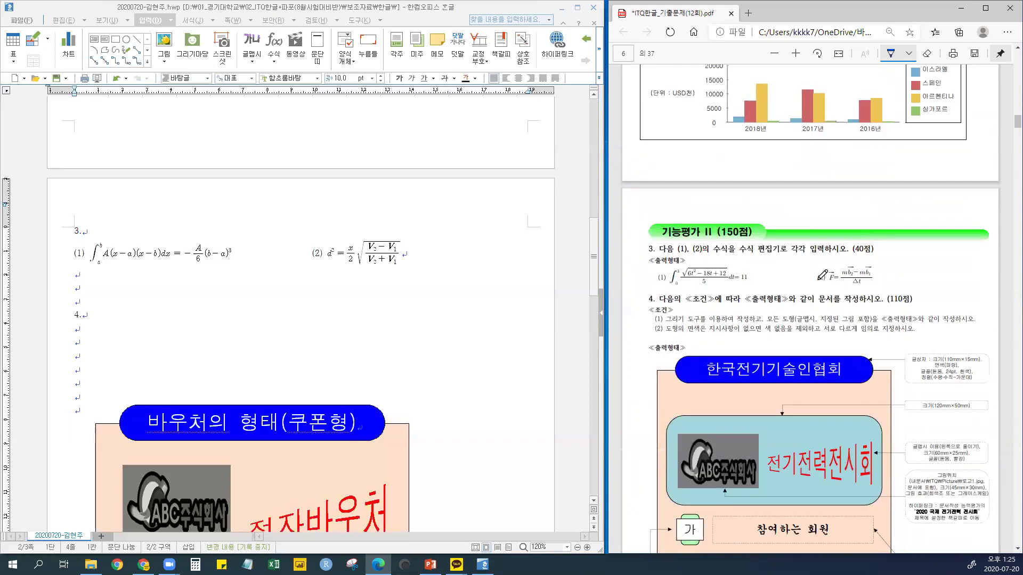
Circle equations (1) and (2) of question 3 on page 6 of the exam PDF with the pen
{"action": "scroll", "coordinate": [823, 275], "scroll_direction": "up", "scroll_amount": 2, "text": "ctrl"}
{"action": "left_click_drag", "start_coordinate": [792, 552], "coordinate": [727, 552]}
{"action": "mouse_move", "coordinate": [674, 292]}
{"action": "left_mouse_down"}
{"action": "mouse_move", "coordinate": [828, 274]}
{"action": "mouse_move", "coordinate": [687, 255]}
{"action": "mouse_move", "coordinate": [670, 292]}
{"action": "left_mouse_up"}
{"action": "left_click_drag", "start_coordinate": [805, 551], "coordinate": [919, 551]}
{"action": "mouse_move", "coordinate": [811, 290]}
{"action": "left_mouse_down"}
{"action": "mouse_move", "coordinate": [783, 294]}
{"action": "mouse_move", "coordinate": [715, 254]}
{"action": "left_mouse_up"}
{"action": "left_click_drag", "start_coordinate": [833, 240], "coordinate": [811, 297]}
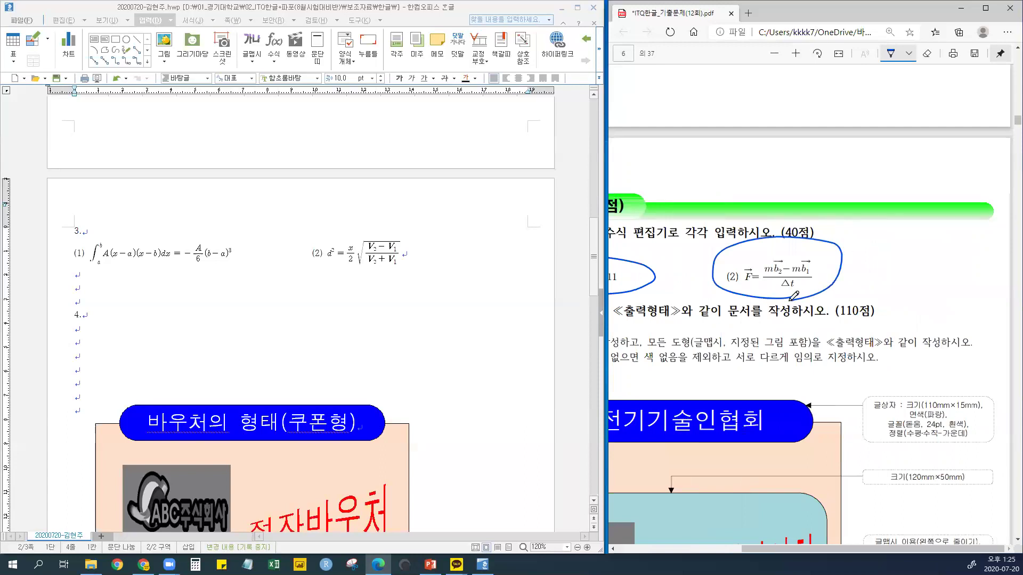
Add a line labelled "(3)" below the two equations of question 3 in the Hangul document
{"action": "left_click", "coordinate": [162, 274]}
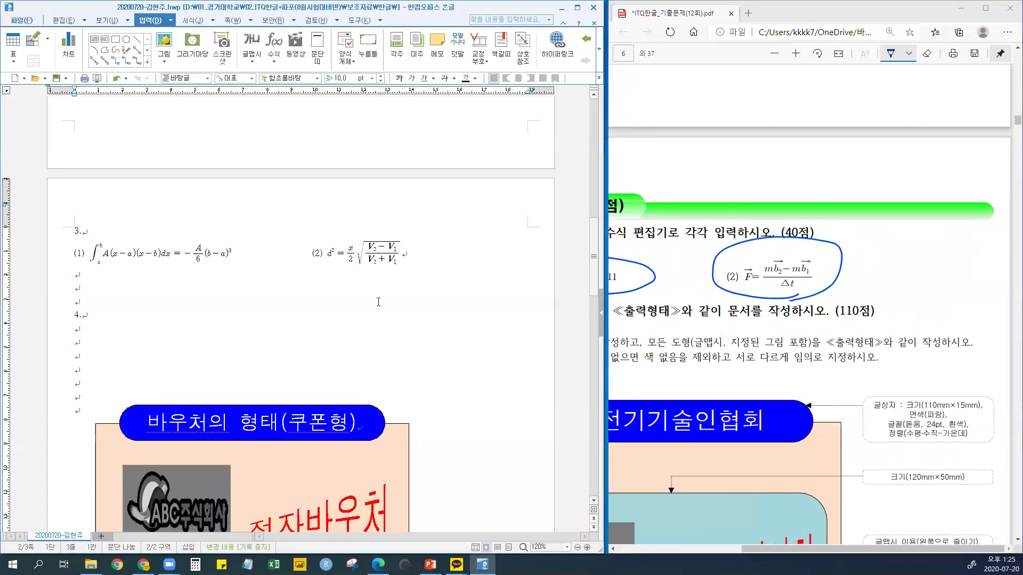
{"action": "key", "text": "Return"}
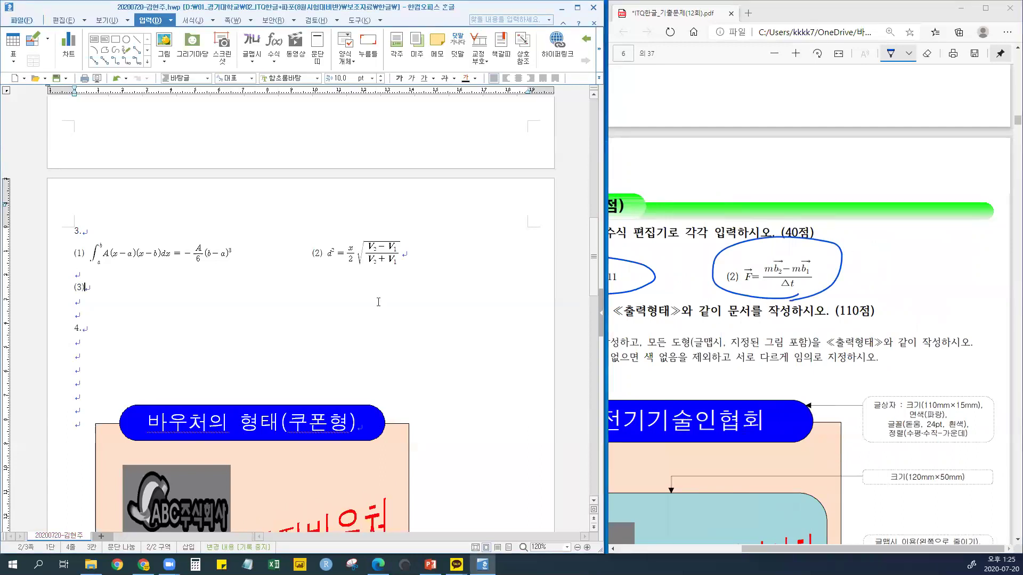
{"action": "left_click", "coordinate": [50, 260]}
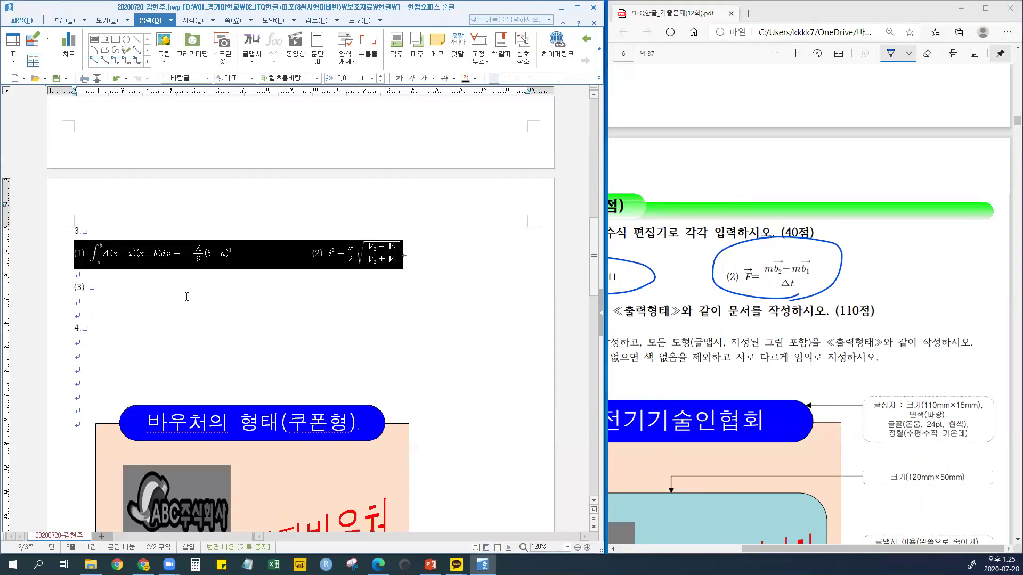
{"action": "left_click", "coordinate": [116, 298]}
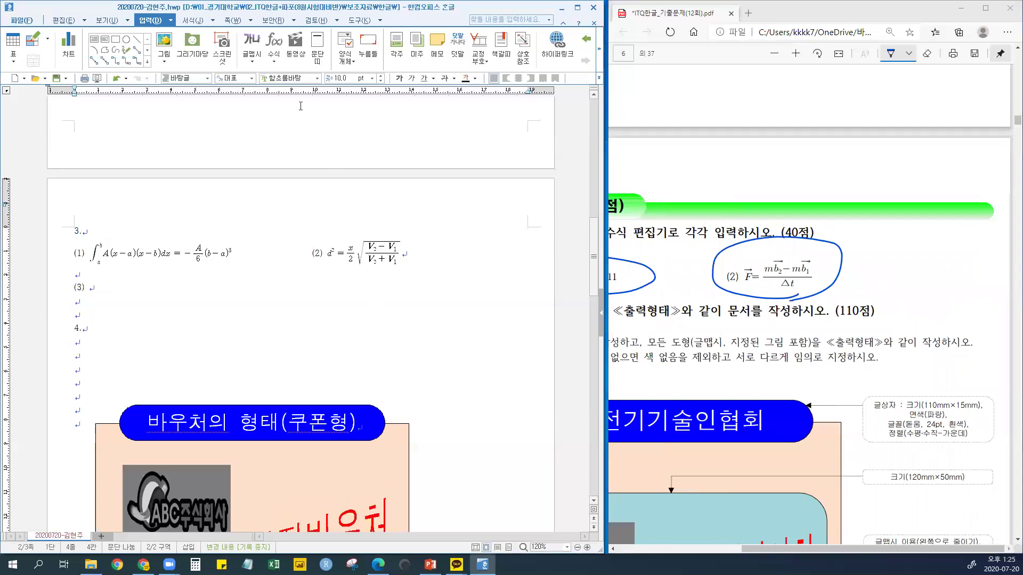
Start a new equation after the "(3)" label and circle the arrow above F in the PDF's equation (2) with the pen
{"action": "left_click", "coordinate": [275, 43]}
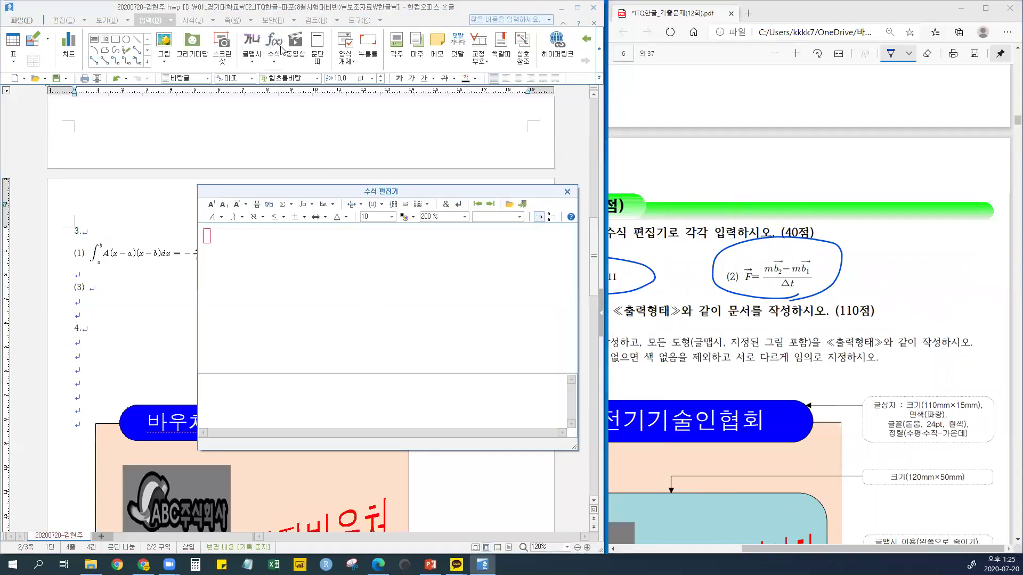
{"action": "left_click", "coordinate": [752, 269]}
{"action": "mouse_move", "coordinate": [746, 264]}
{"action": "left_mouse_down"}
{"action": "mouse_move", "coordinate": [751, 274]}
{"action": "mouse_move", "coordinate": [755, 263]}
{"action": "left_mouse_up"}
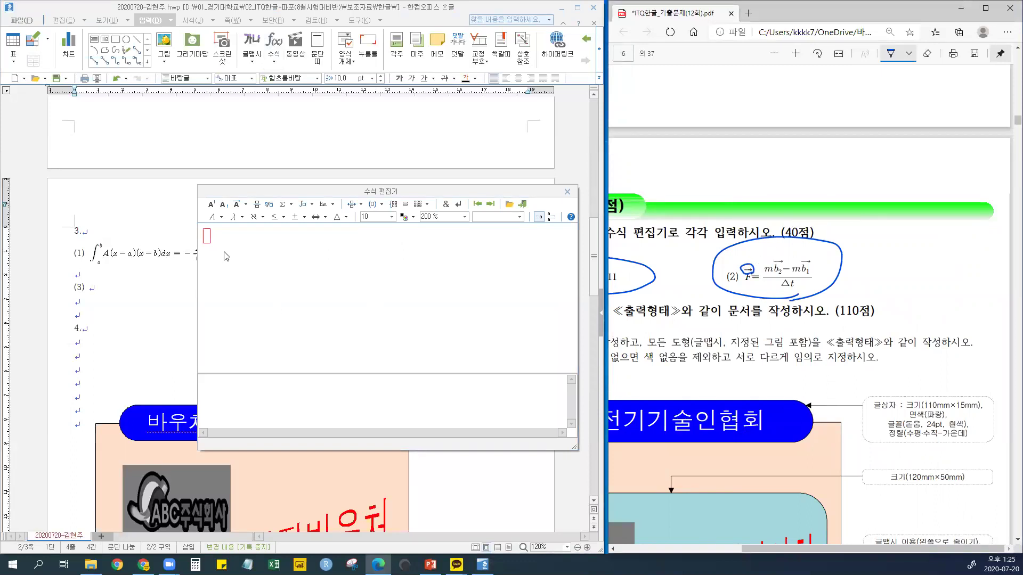
Enter F with a vector arrow above it, followed by an equals sign and an empty fraction
{"action": "left_click", "coordinate": [210, 243]}
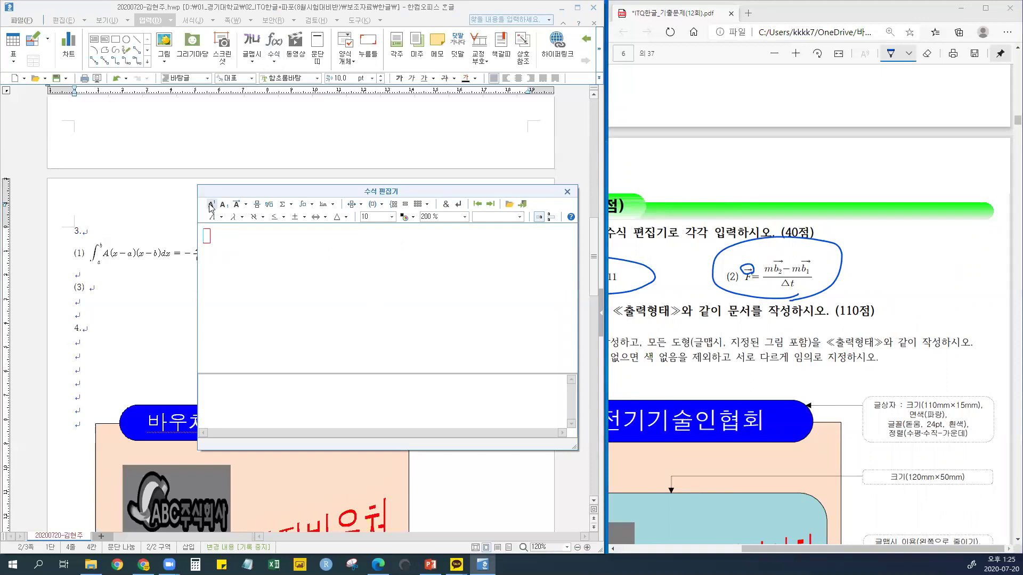
{"action": "left_click", "coordinate": [246, 205]}
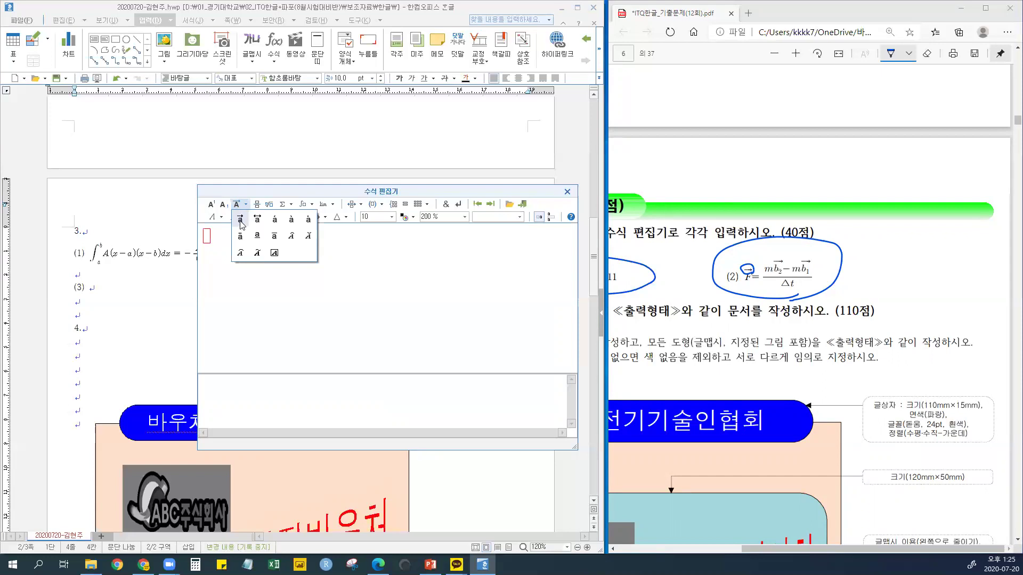
{"action": "left_click", "coordinate": [239, 219]}
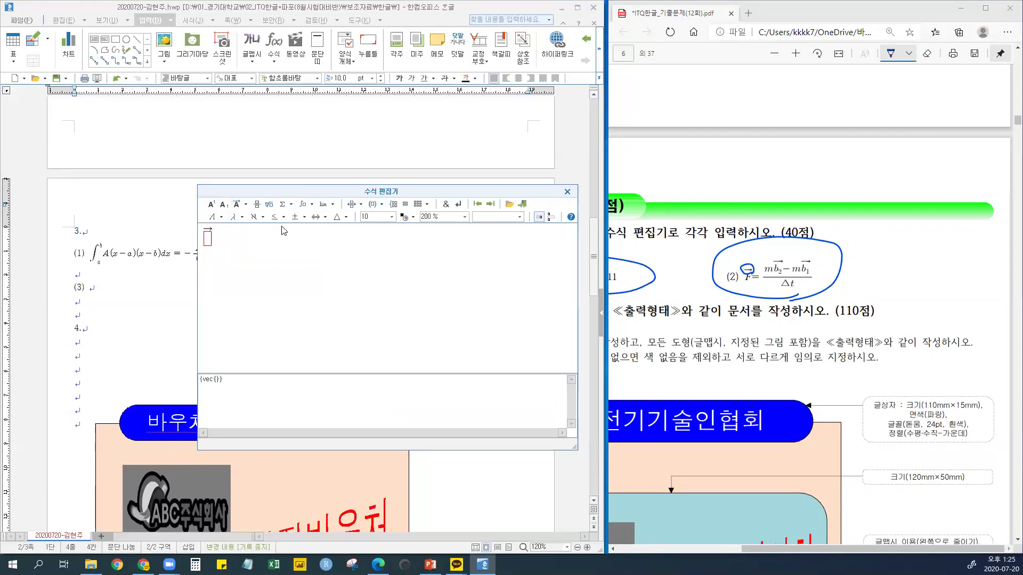
{"action": "type", "text": "F"}
{"action": "key", "text": "Left"}
{"action": "left_click", "coordinate": [256, 204]}
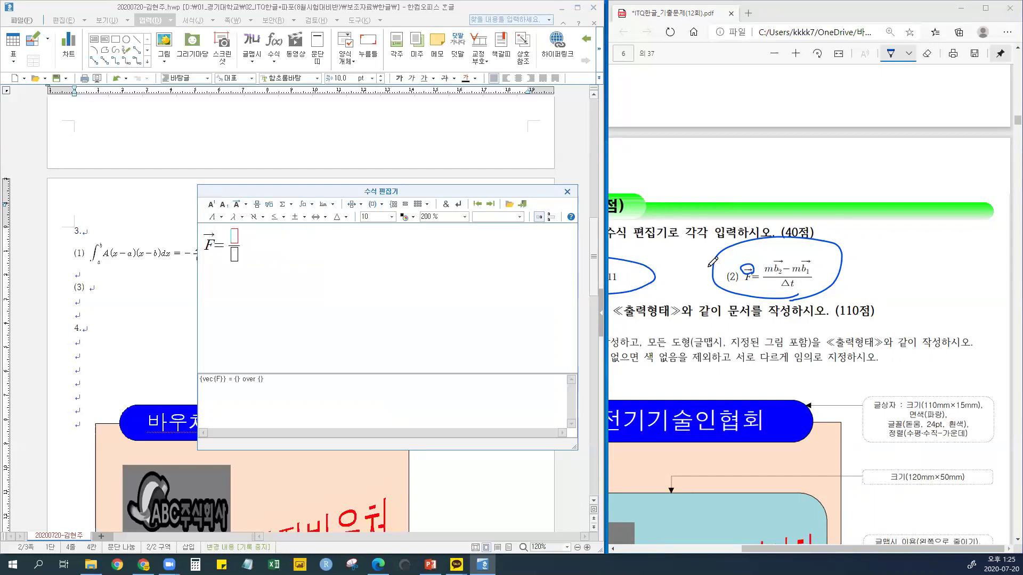
Enter m and b with subscript 2 under a vector arrow in the fraction's numerator
{"action": "type", "text": "M"}
{"action": "key", "text": "BackSpace"}
{"action": "type", "text": "m"}
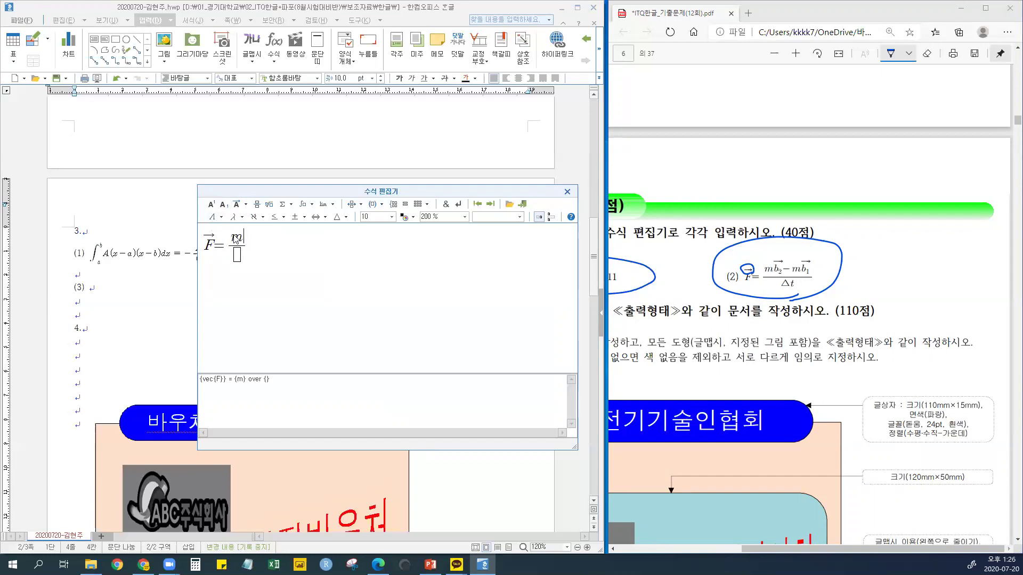
{"action": "left_click", "coordinate": [245, 204]}
{"action": "left_click", "coordinate": [246, 223]}
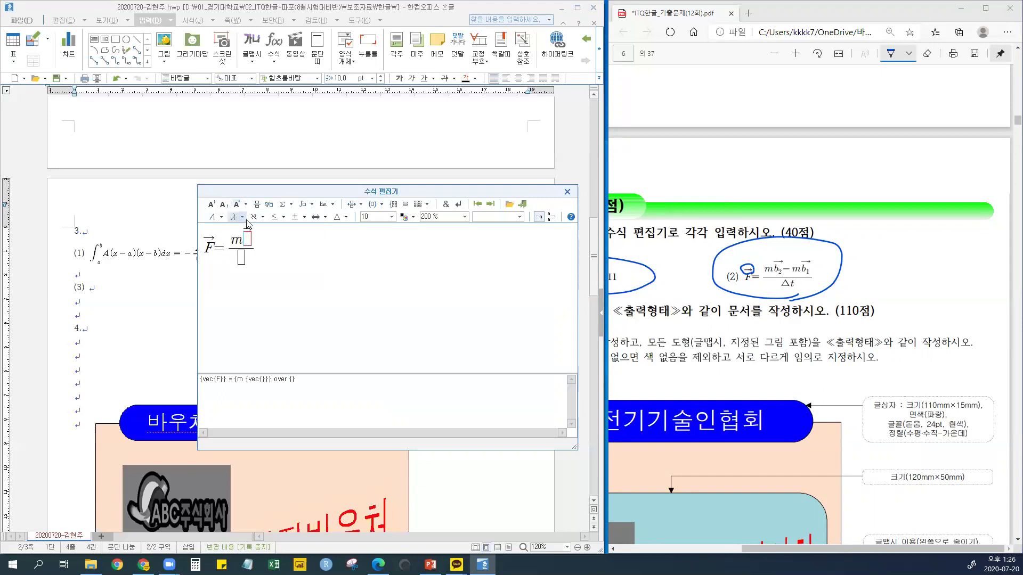
{"action": "type", "text": "b_2"}
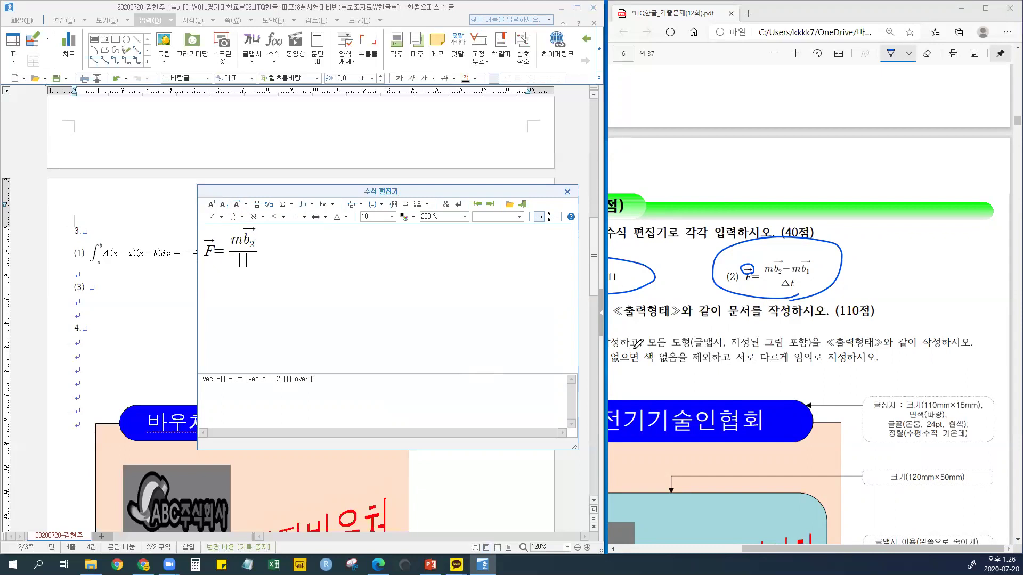
Continue the numerator with minus m and b with subscript 1 under a vector arrow
{"action": "key", "text": "Right"}
{"action": "type", "text": "-m"}
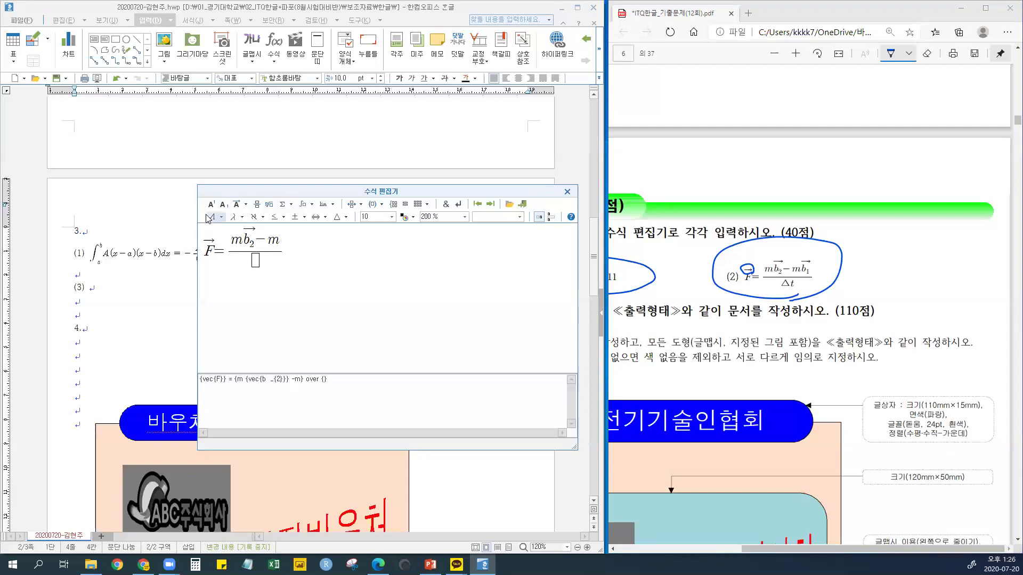
{"action": "left_click", "coordinate": [239, 205]}
{"action": "left_click", "coordinate": [243, 223]}
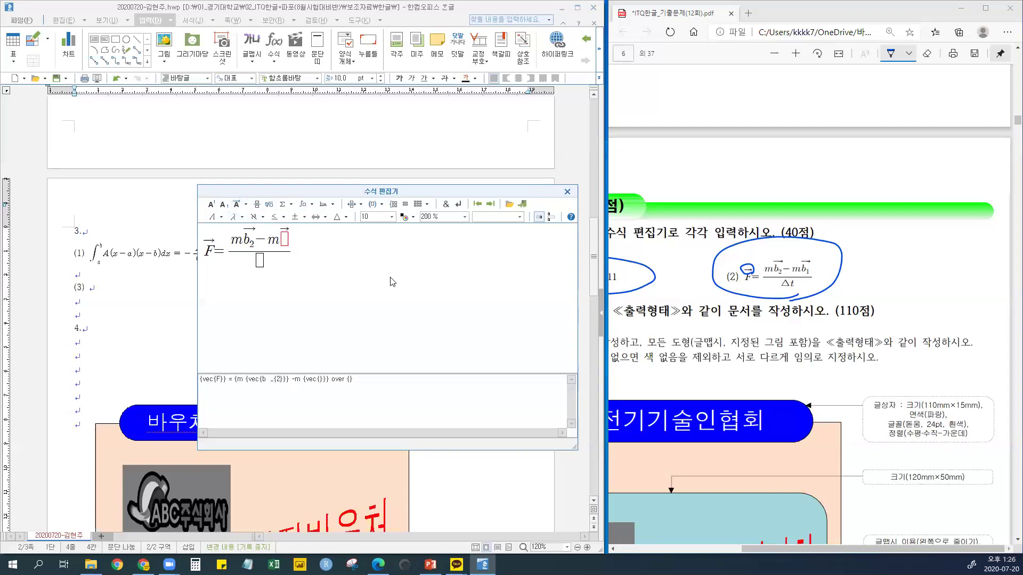
{"action": "type", "text": "b_1"}
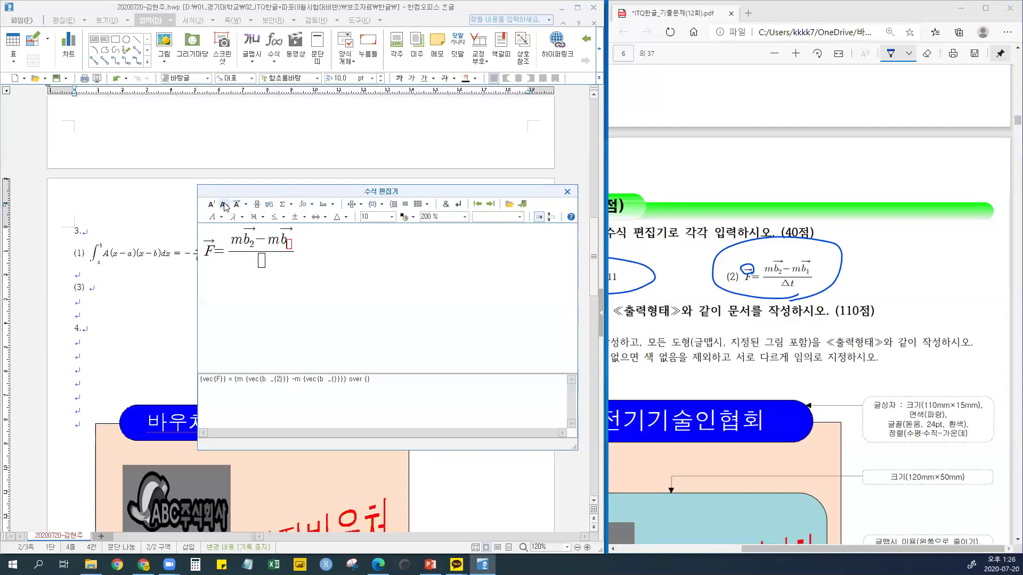
Select the fraction's denominator and look through the equation editor's symbol sets for a delta or triangle symbol
{"action": "left_click", "coordinate": [264, 263]}
{"action": "left_click", "coordinate": [212, 218]}
{"action": "left_click", "coordinate": [237, 219]}
{"action": "left_click", "coordinate": [237, 218]}
{"action": "left_click", "coordinate": [257, 219]}
{"action": "left_click", "coordinate": [261, 218]}
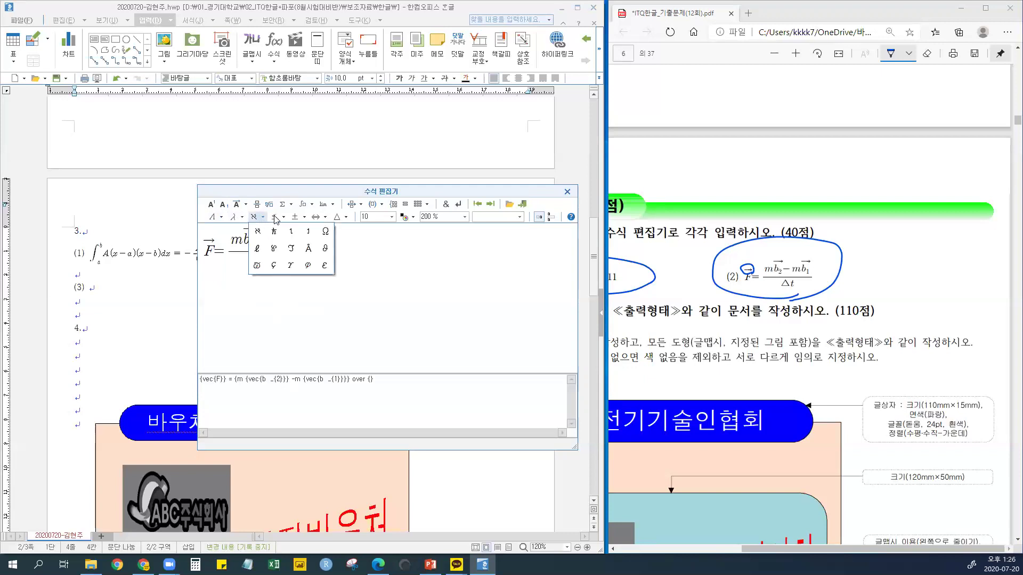
{"action": "left_click", "coordinate": [275, 218]}
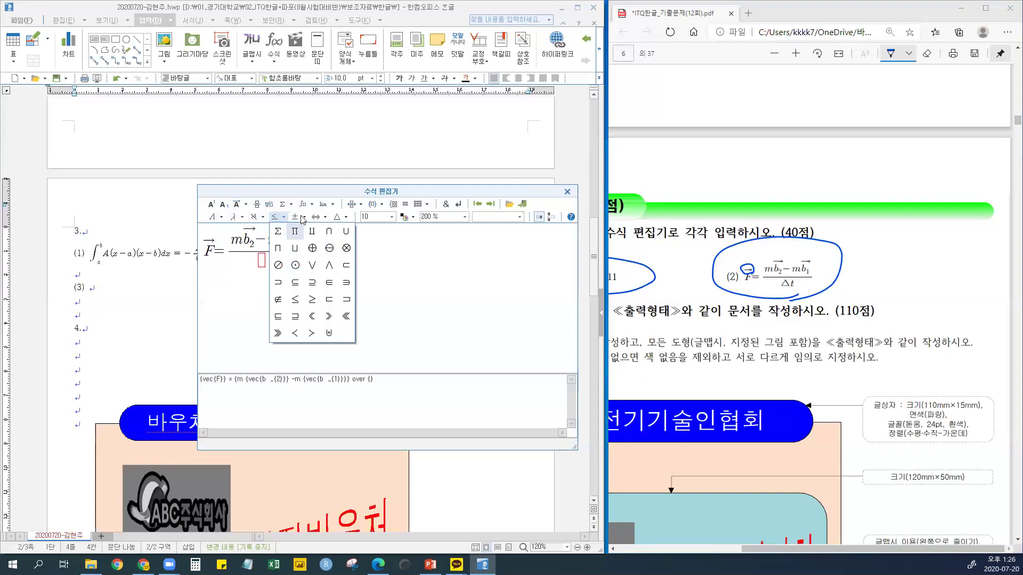
{"action": "left_click", "coordinate": [302, 219]}
{"action": "left_click", "coordinate": [302, 218]}
{"action": "left_click", "coordinate": [324, 219]}
{"action": "left_click", "coordinate": [325, 219]}
{"action": "left_click", "coordinate": [339, 218]}
{"action": "left_click", "coordinate": [344, 218]}
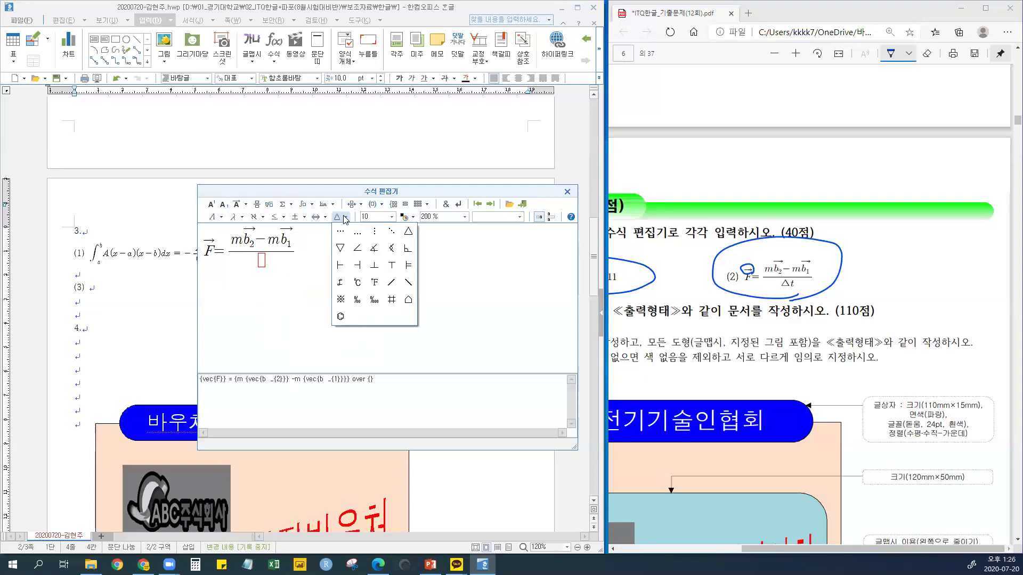
{"action": "left_click", "coordinate": [220, 218]}
{"action": "left_click", "coordinate": [216, 219]}
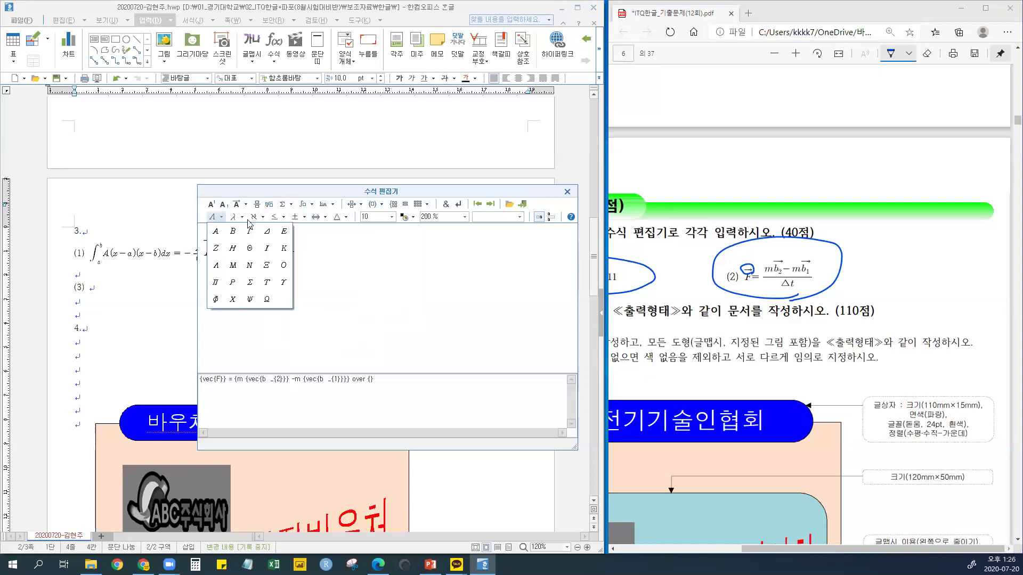
Try the Greek capital delta followed by t in the denominator and delete both characters
{"action": "left_click", "coordinate": [267, 232]}
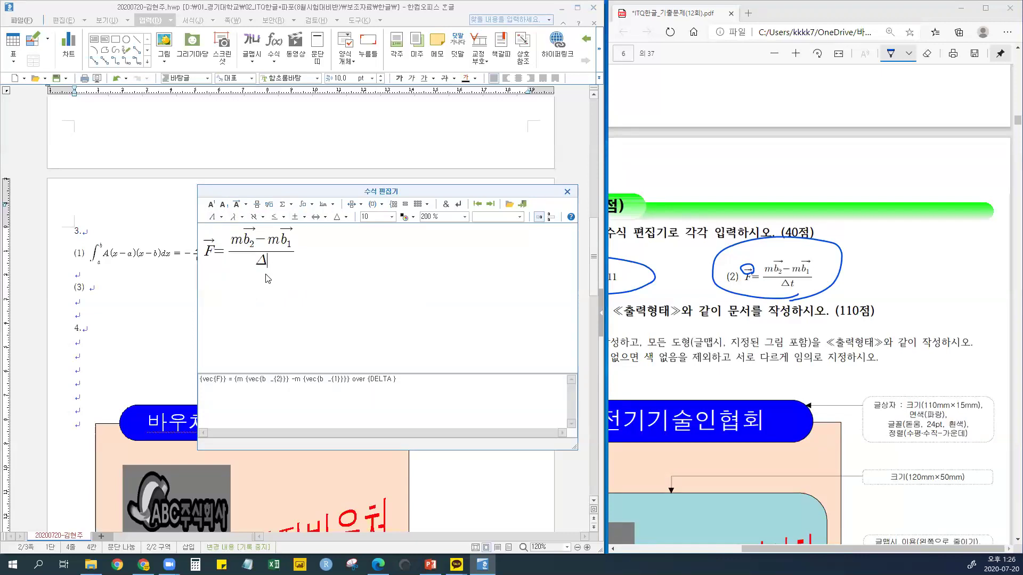
{"action": "type", "text": "t"}
{"action": "key", "text": "BackSpace"}
{"action": "key", "text": "BackSpace"}
Enter the triangle symbol △ followed by t in the denominator
{"action": "left_click", "coordinate": [346, 218]}
{"action": "left_click", "coordinate": [409, 238]}
{"action": "type", "text": "t"}
Look through the relation, bracket and matrix templates, and undo the cases template inserted after t
{"action": "left_click", "coordinate": [362, 205]}
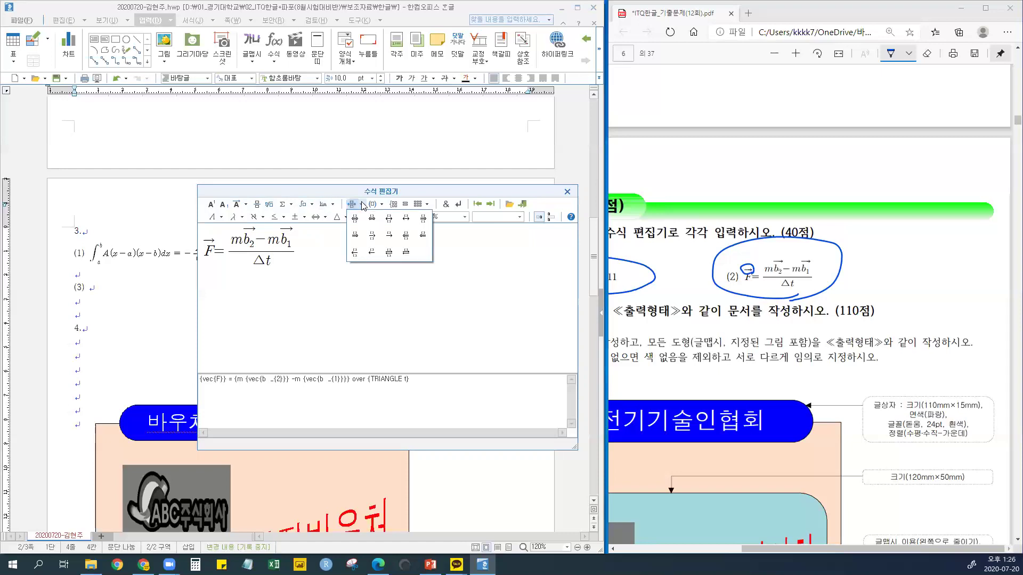
{"action": "left_click", "coordinate": [382, 204]}
{"action": "left_click", "coordinate": [381, 204]}
{"action": "left_click", "coordinate": [395, 203]}
{"action": "left_click", "coordinate": [395, 205]}
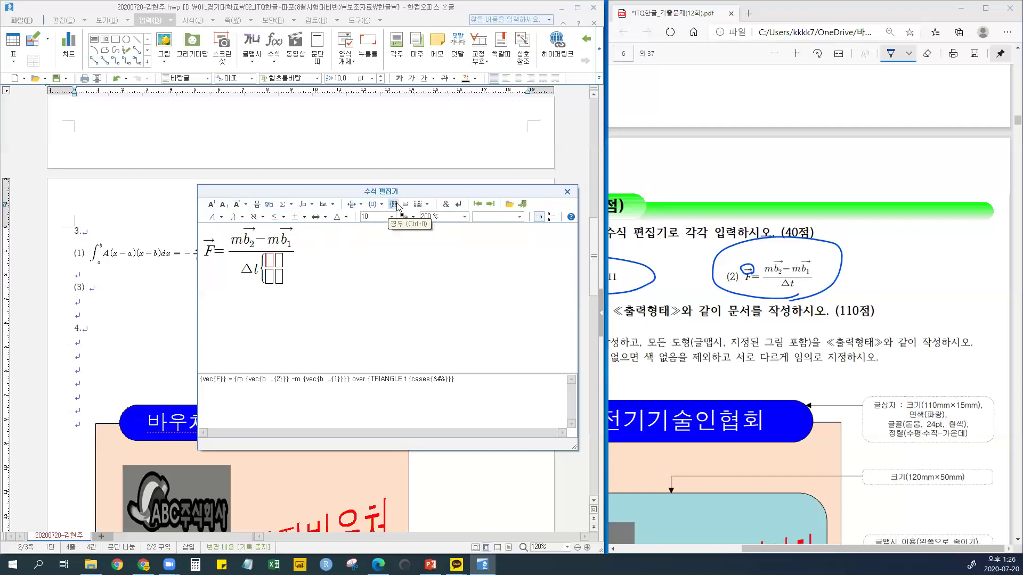
{"action": "key", "text": "ctrl+z"}
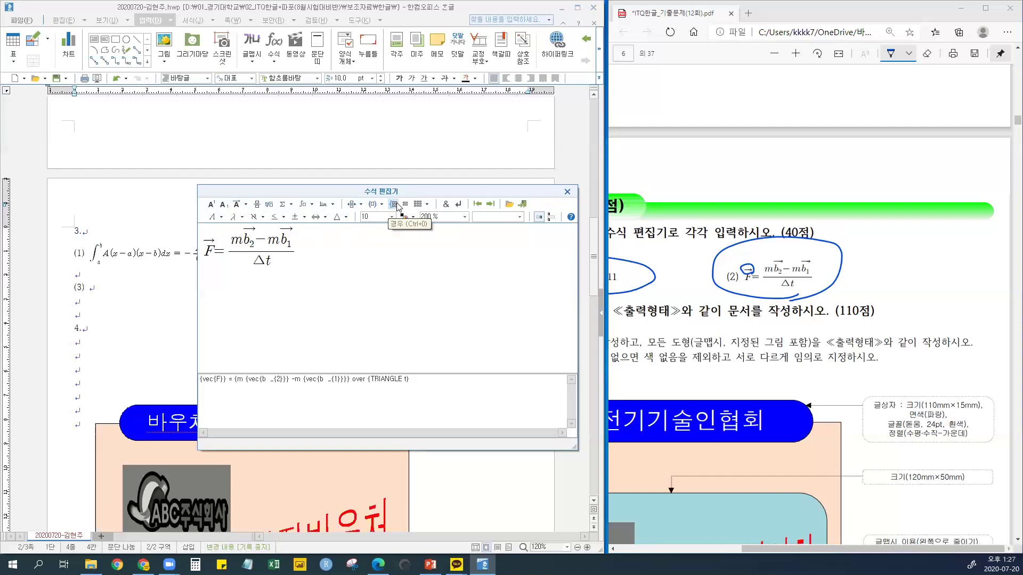
{"action": "left_click", "coordinate": [420, 204]}
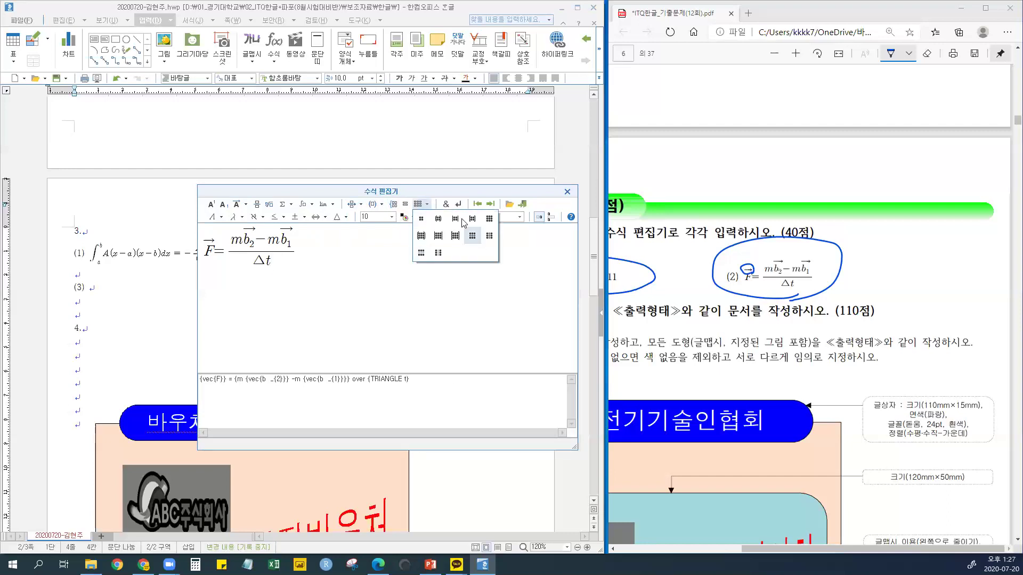
Insert the finished vector equation into the document after the "(3)" label
{"action": "left_click", "coordinate": [273, 265]}
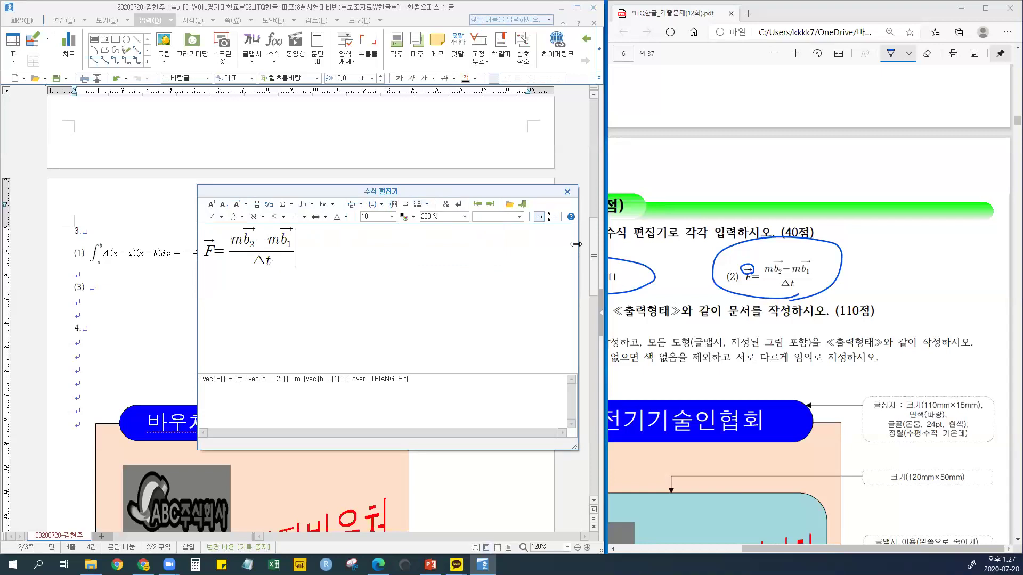
{"action": "left_click", "coordinate": [522, 204]}
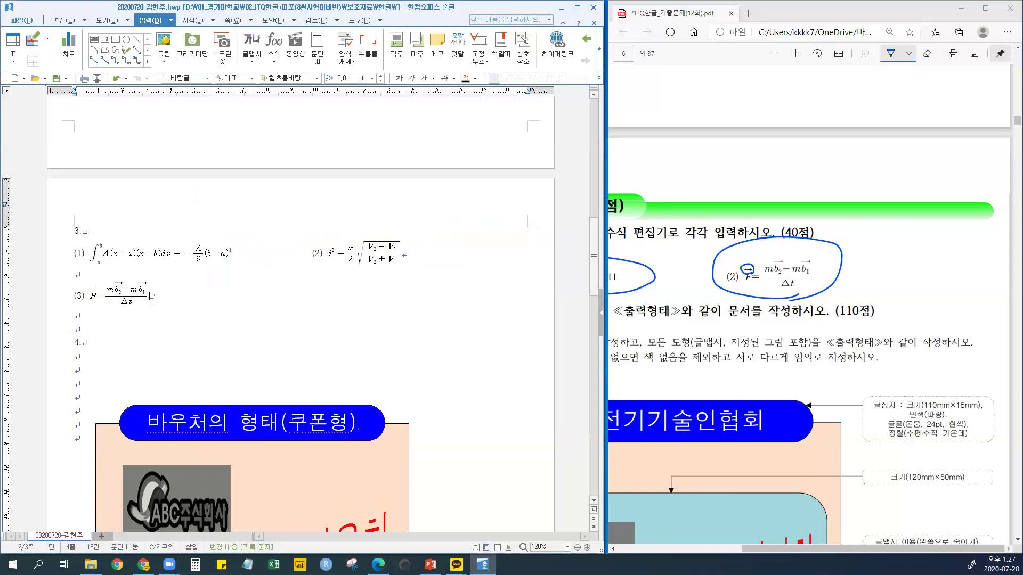
Circle the 40-point score of question 3 in the PDF
{"action": "left_click", "coordinate": [644, 185]}
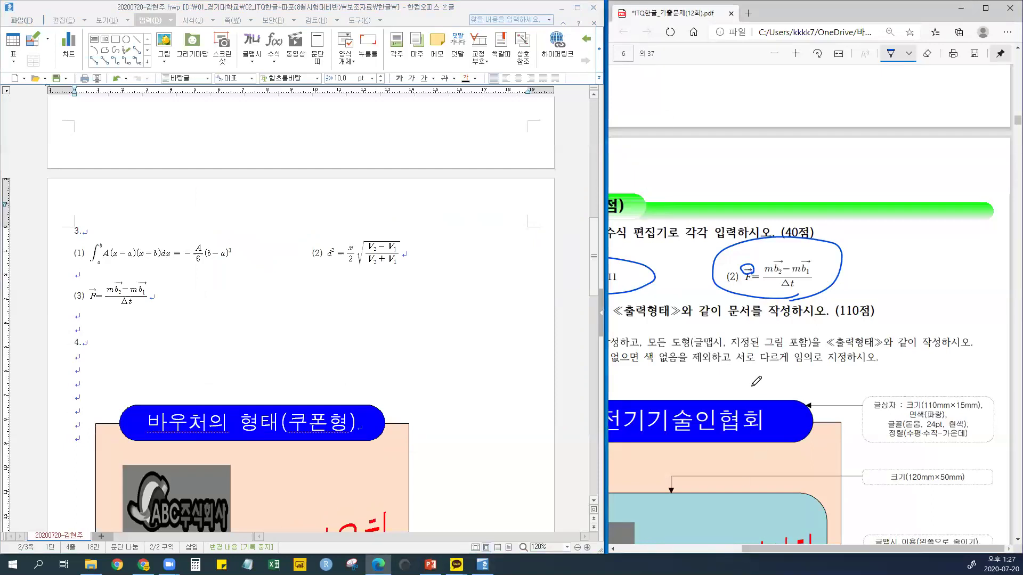
{"action": "scroll", "coordinate": [756, 382], "scroll_direction": "down", "scroll_amount": 2}
{"action": "left_click_drag", "start_coordinate": [786, 549], "coordinate": [755, 549]}
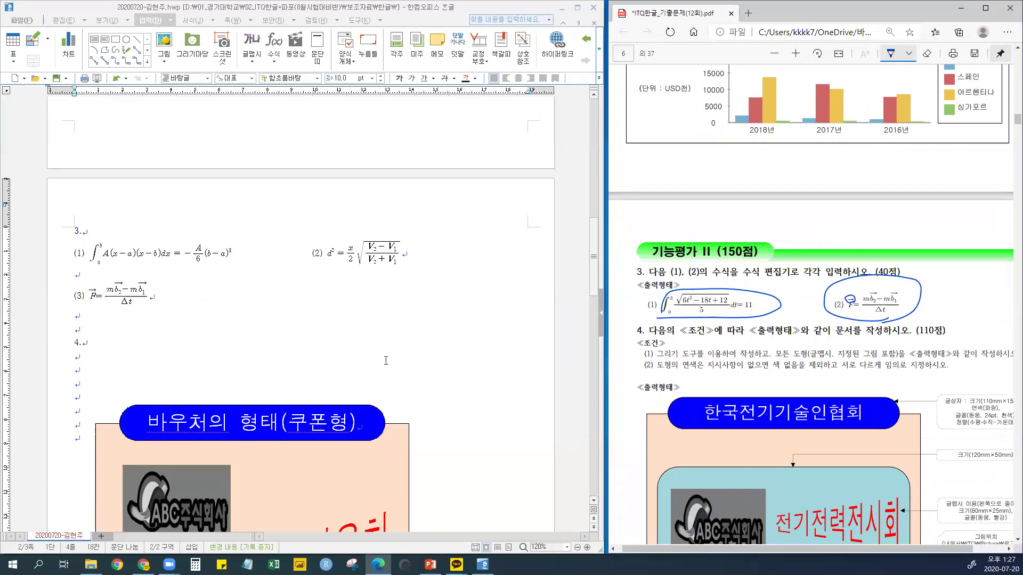
{"action": "left_click", "coordinate": [112, 302]}
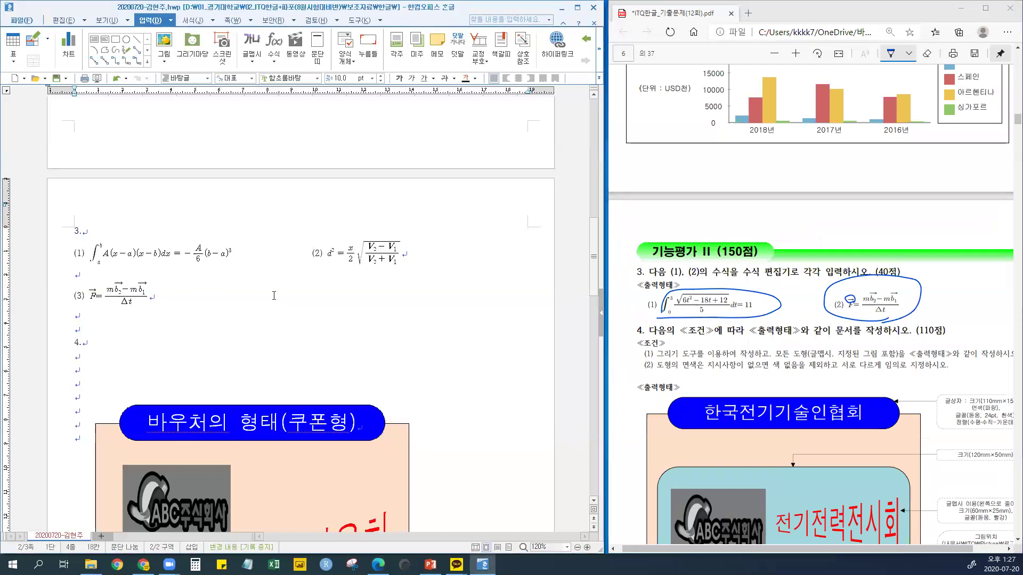
{"action": "left_click", "coordinate": [884, 278]}
{"action": "mouse_move", "coordinate": [884, 279]}
{"action": "left_mouse_down"}
{"action": "mouse_move", "coordinate": [872, 267]}
{"action": "mouse_move", "coordinate": [882, 278]}
{"action": "left_mouse_up"}
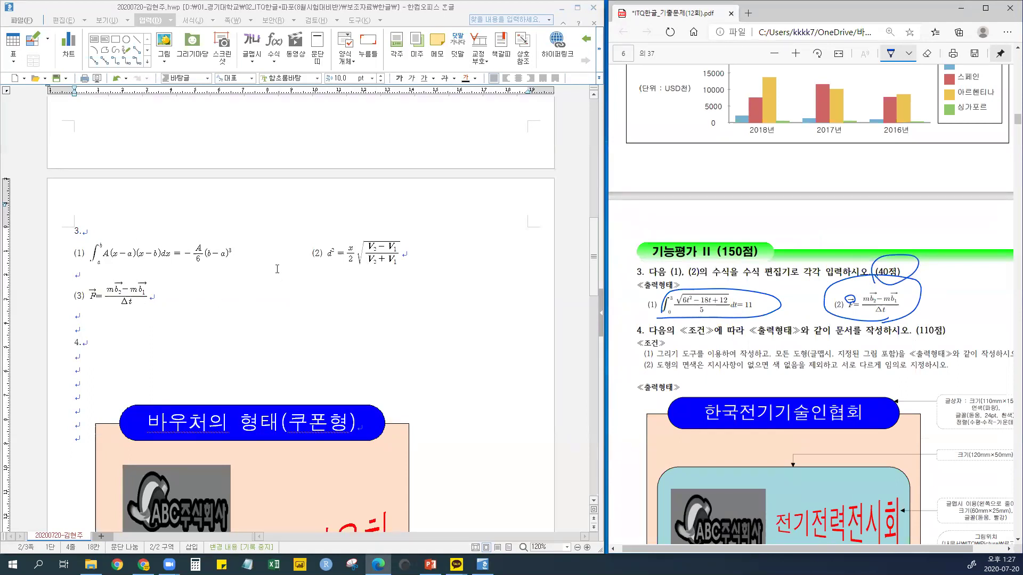
Bring up question 2 of exam set 03 in the PDF and place the cursor below "2." on the document's first page
{"action": "scroll", "coordinate": [813, 293], "scroll_direction": "down", "scroll_amount": 20}
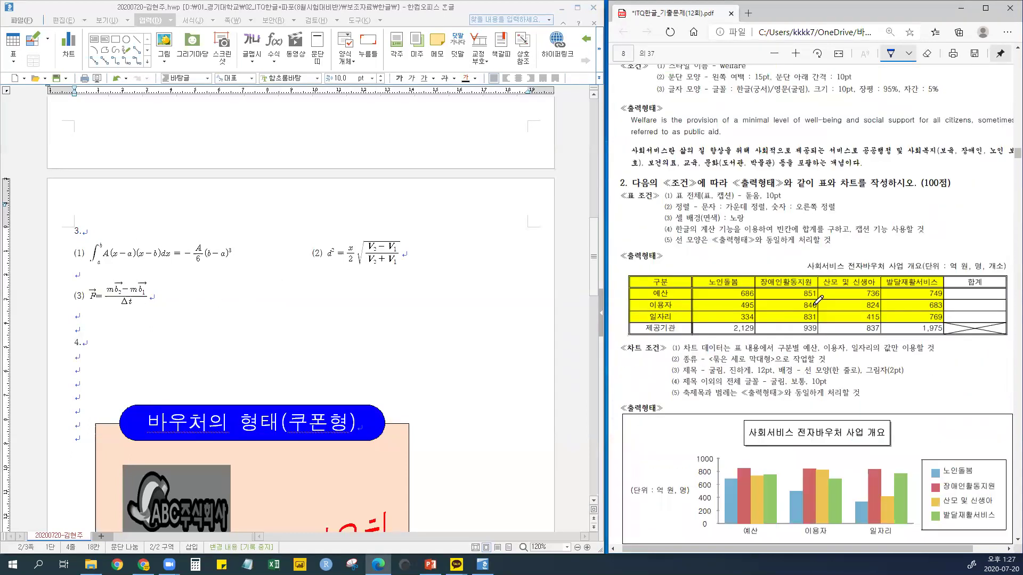
{"action": "scroll", "coordinate": [819, 303], "scroll_direction": "up", "scroll_amount": 15}
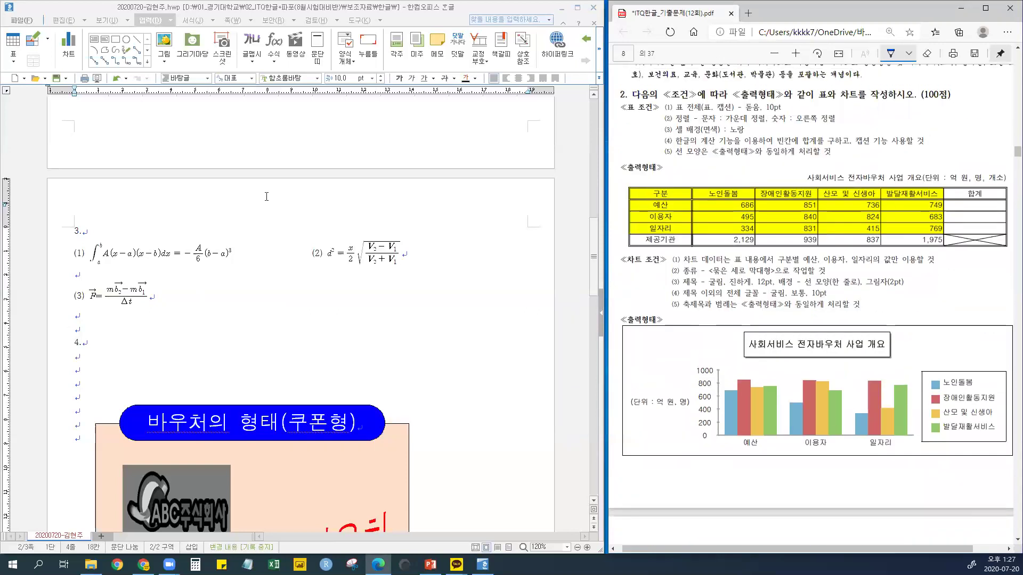
{"action": "left_click", "coordinate": [267, 196]}
{"action": "scroll", "coordinate": [251, 214], "scroll_direction": "up", "scroll_amount": 15}
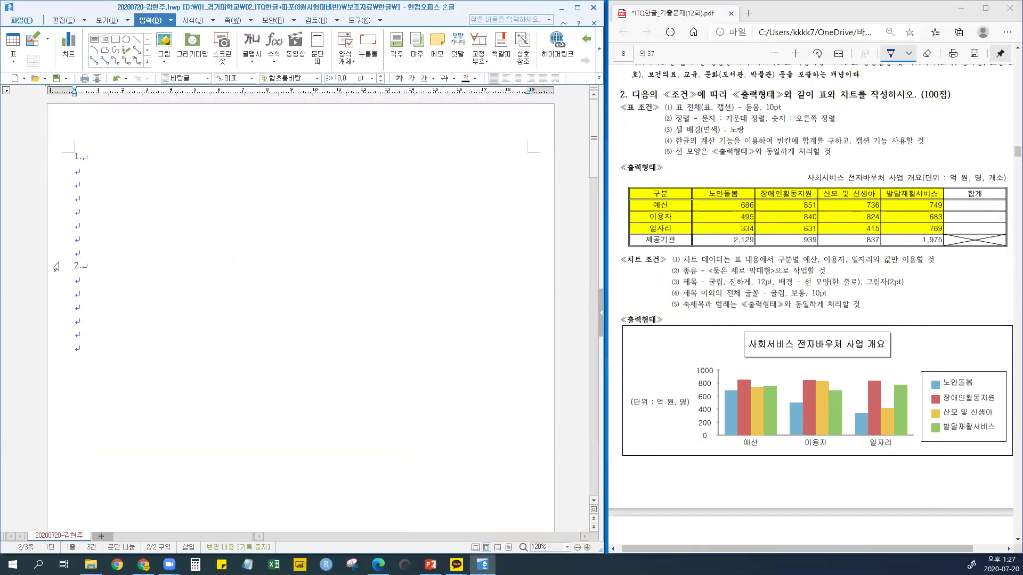
{"action": "left_click", "coordinate": [78, 173]}
{"action": "left_click", "coordinate": [69, 295]}
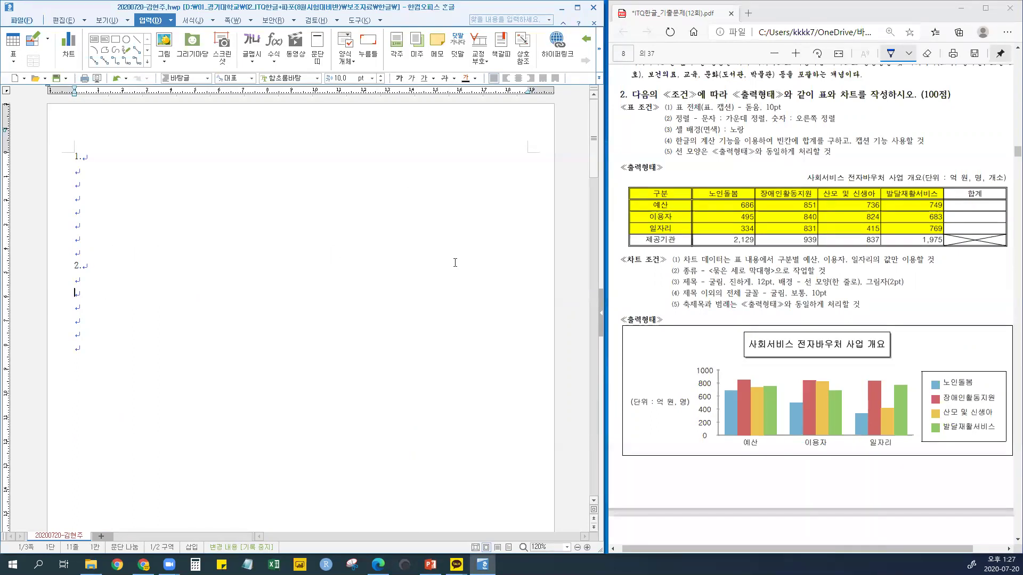
Circle the 50-point score of question 1 and the 100-point score of question 2 in exam set 03 of the PDF
{"action": "scroll", "coordinate": [718, 169], "scroll_direction": "up", "scroll_amount": 3}
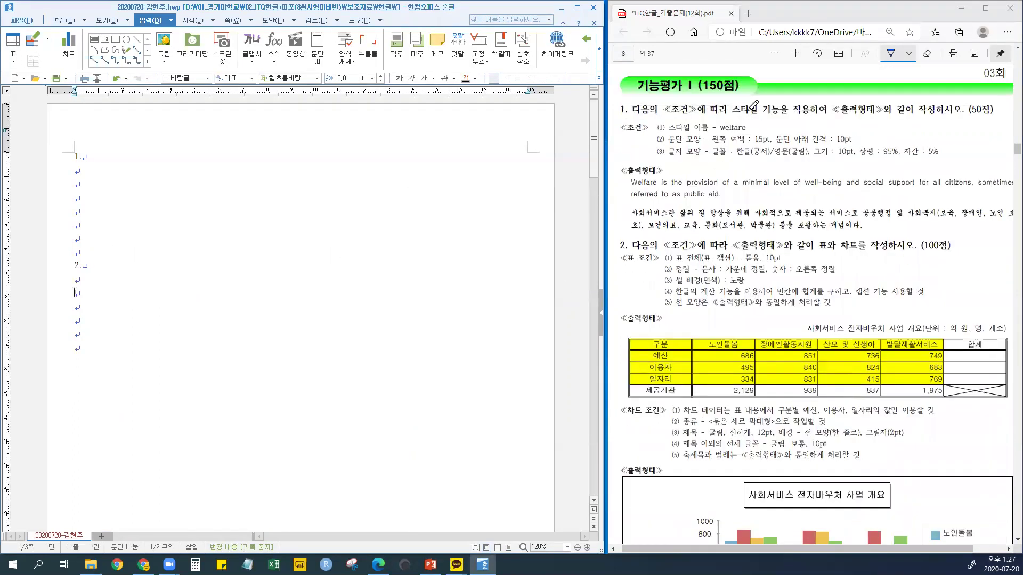
{"action": "left_click", "coordinate": [974, 121]}
{"action": "mouse_move", "coordinate": [985, 93]}
{"action": "left_mouse_down"}
{"action": "mouse_move", "coordinate": [985, 125]}
{"action": "mouse_move", "coordinate": [971, 130]}
{"action": "left_mouse_up"}
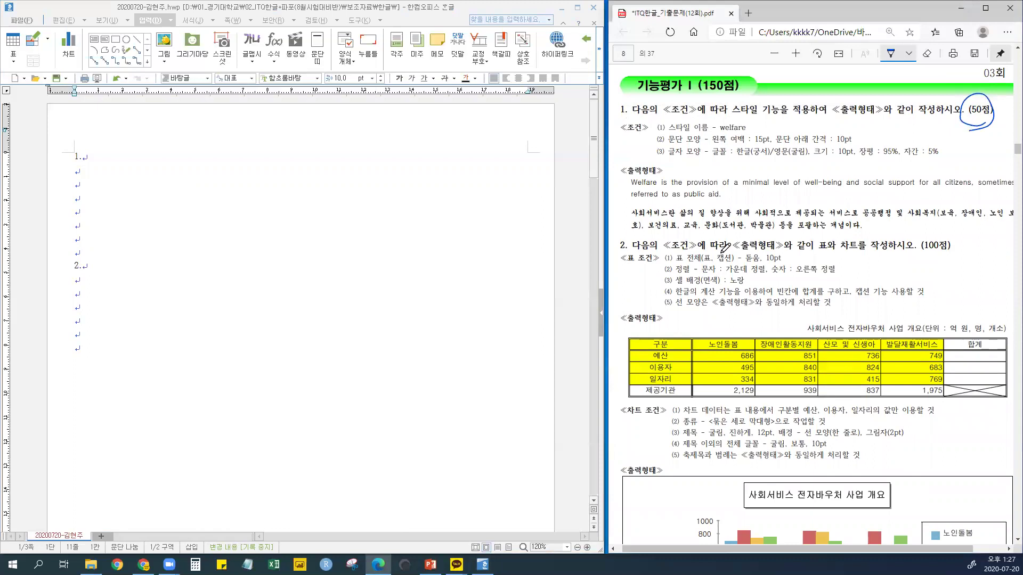
{"action": "mouse_move", "coordinate": [946, 247]}
{"action": "left_mouse_down"}
{"action": "mouse_move", "coordinate": [936, 255]}
{"action": "mouse_move", "coordinate": [926, 241]}
{"action": "mouse_move", "coordinate": [948, 233]}
{"action": "left_mouse_up"}
Bracket the table conditions and the chart conditions of question 2, and write 10 beside its 100-point score
{"action": "scroll", "coordinate": [913, 255], "scroll_direction": "down", "scroll_amount": 2}
{"action": "mouse_move", "coordinate": [664, 182]}
{"action": "left_mouse_down"}
{"action": "mouse_move", "coordinate": [654, 212]}
{"action": "mouse_move", "coordinate": [665, 231]}
{"action": "left_mouse_up"}
{"action": "left_click_drag", "start_coordinate": [673, 334], "coordinate": [673, 384]}
{"action": "mouse_move", "coordinate": [968, 163]}
{"action": "left_mouse_down"}
{"action": "mouse_move", "coordinate": [967, 179]}
{"action": "mouse_move", "coordinate": [980, 165]}
{"action": "left_mouse_up"}
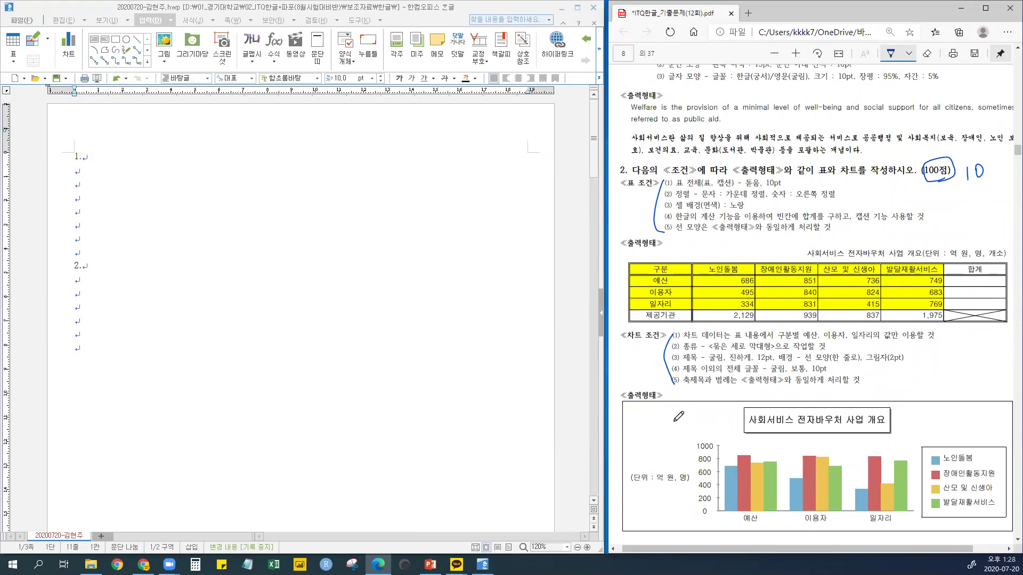
Tick the table-condition and chart-condition headings and draw a box around question number 2 in the PDF
{"action": "scroll", "coordinate": [836, 437], "scroll_direction": "down", "scroll_amount": 1}
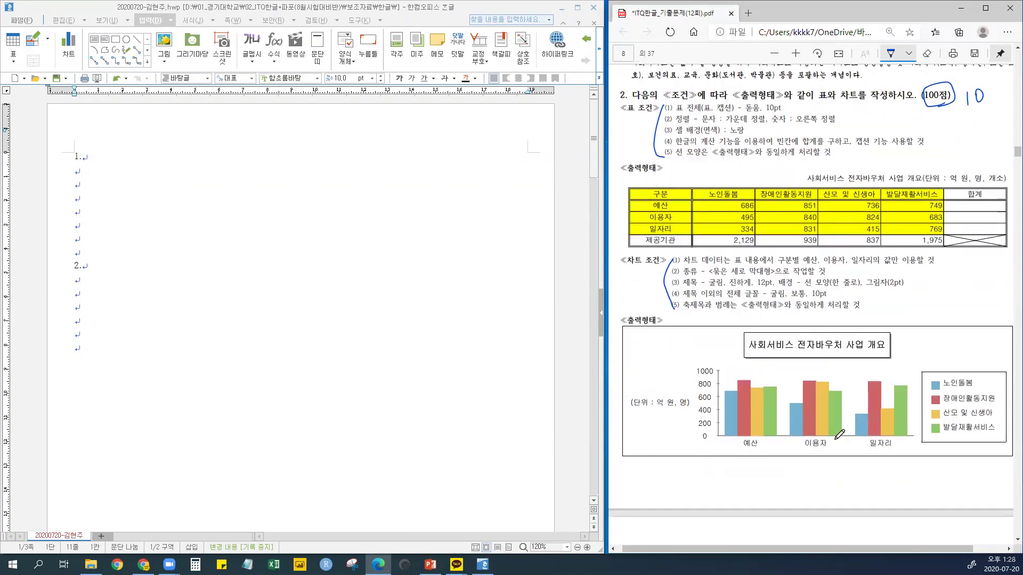
{"action": "left_click_drag", "start_coordinate": [625, 106], "coordinate": [633, 104]}
{"action": "left_click_drag", "start_coordinate": [631, 257], "coordinate": [638, 256]}
{"action": "mouse_move", "coordinate": [626, 105]}
{"action": "left_mouse_down"}
{"action": "mouse_move", "coordinate": [618, 91]}
{"action": "mouse_move", "coordinate": [634, 85]}
{"action": "mouse_move", "coordinate": [635, 101]}
{"action": "left_mouse_up"}
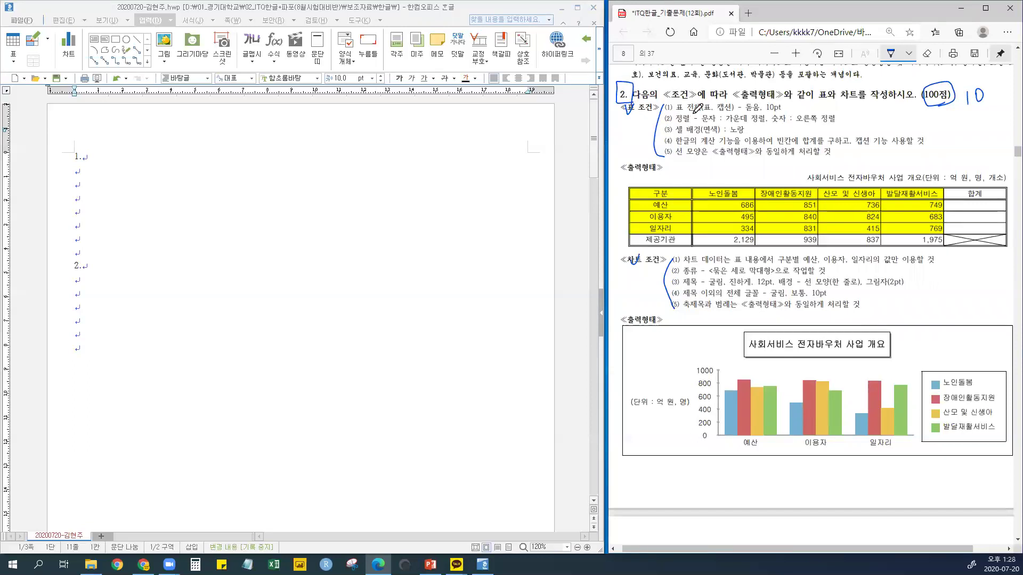
Open the table creation dialog for the first empty line below "2." in the Hangul document
{"action": "left_click", "coordinate": [77, 280]}
{"action": "scroll", "coordinate": [127, 285], "scroll_direction": "down", "scroll_amount": 1}
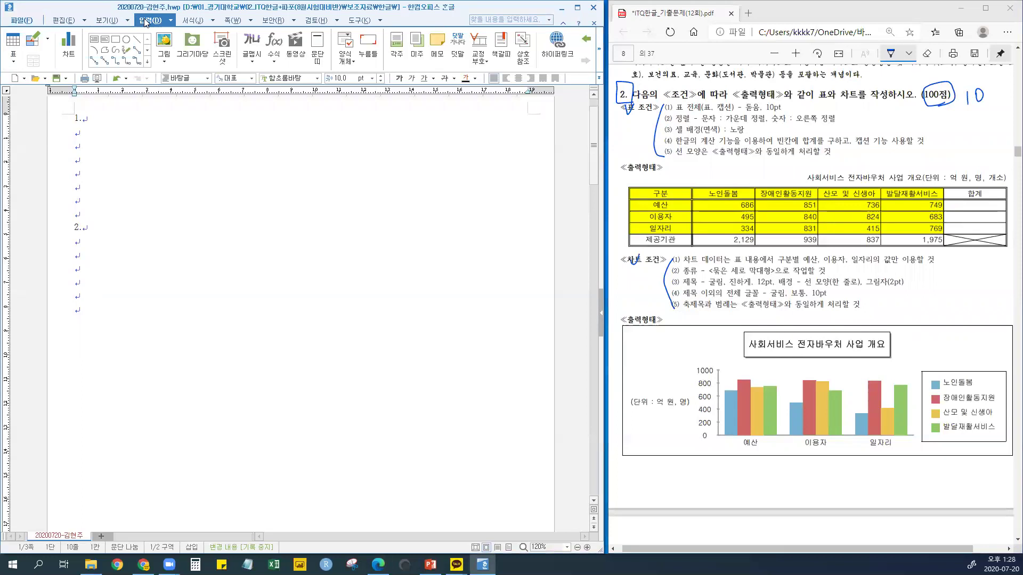
{"action": "left_click", "coordinate": [13, 41]}
{"action": "mouse_move", "coordinate": [306, 222]}
{"action": "left_mouse_down"}
{"action": "mouse_move", "coordinate": [303, 214]}
{"action": "mouse_move", "coordinate": [316, 216]}
{"action": "left_mouse_up"}
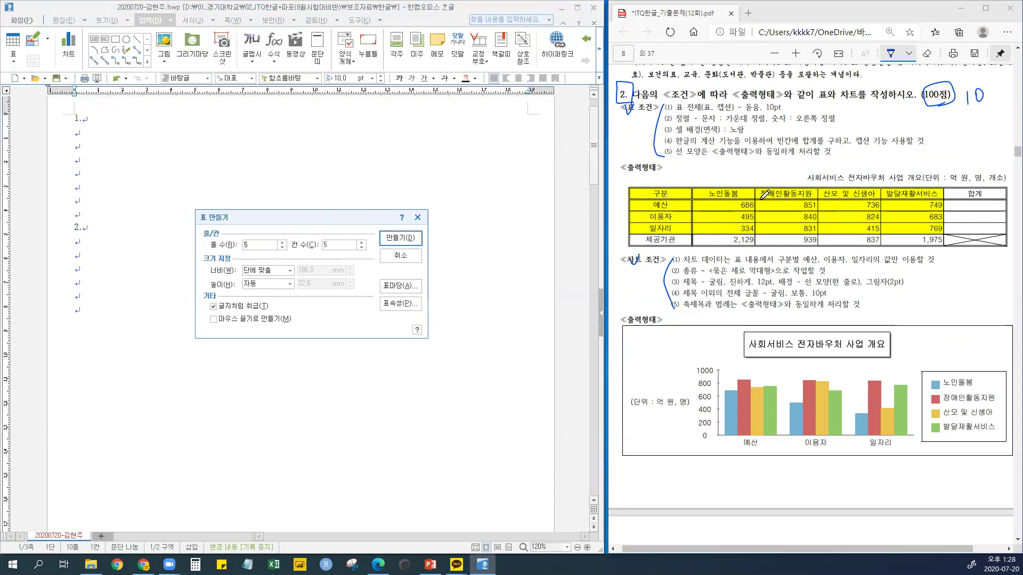
Mark off each of the five rows and six columns of the question 2 table in the PDF with short pen strokes
{"action": "mouse_move", "coordinate": [624, 193]}
{"action": "left_mouse_down"}
{"action": "mouse_move", "coordinate": [635, 193]}
{"action": "mouse_move", "coordinate": [638, 239]}
{"action": "left_mouse_up"}
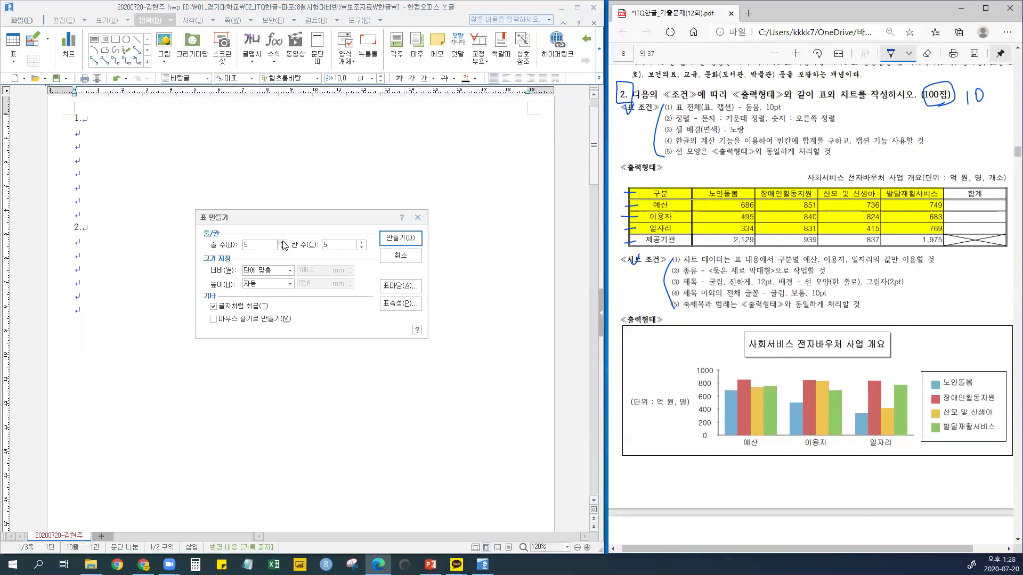
{"action": "left_click_drag", "start_coordinate": [667, 176], "coordinate": [667, 189]}
{"action": "mouse_move", "coordinate": [735, 178]}
{"action": "left_mouse_down"}
{"action": "mouse_move", "coordinate": [735, 194]}
{"action": "mouse_move", "coordinate": [779, 189]}
{"action": "left_mouse_up"}
{"action": "mouse_move", "coordinate": [838, 177]}
{"action": "left_mouse_down"}
{"action": "mouse_move", "coordinate": [838, 190]}
{"action": "mouse_move", "coordinate": [890, 189]}
{"action": "left_mouse_up"}
{"action": "left_click_drag", "start_coordinate": [970, 177], "coordinate": [970, 189]}
Create a table with 5 rows and 6 columns, with 글자처럼 취급 (treat as character) enabled
{"action": "left_click", "coordinate": [362, 243]}
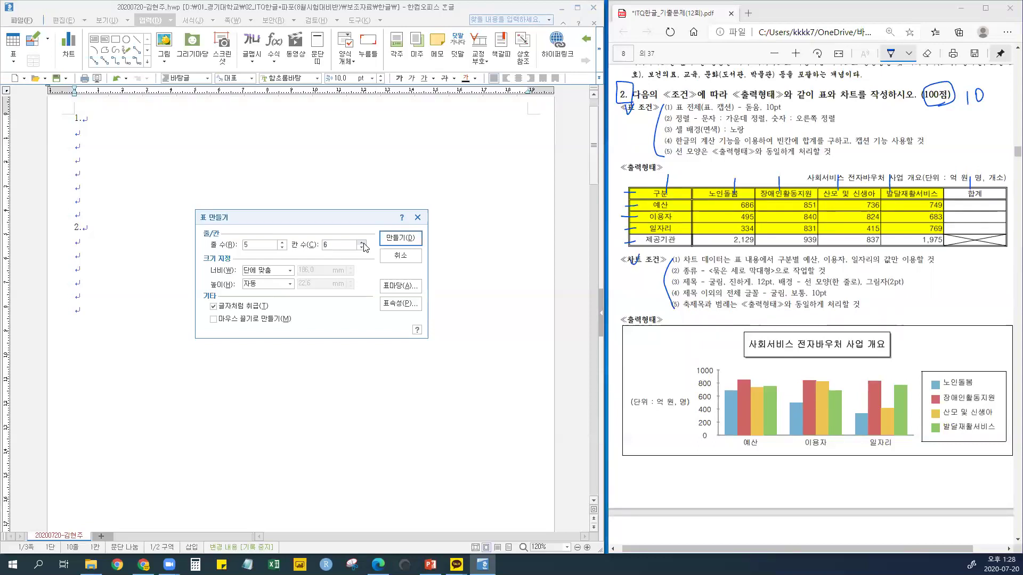
{"action": "left_click", "coordinate": [238, 308]}
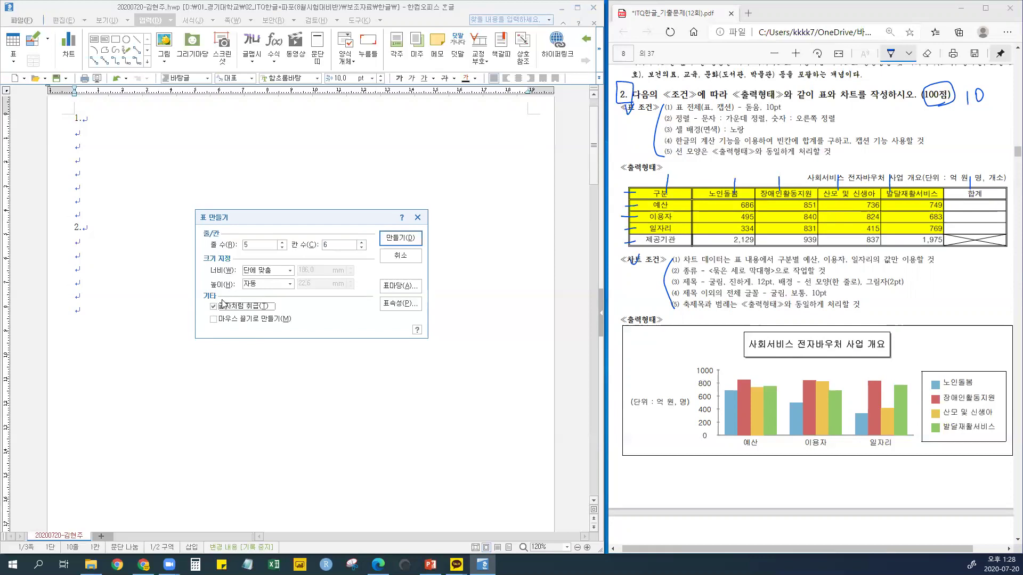
{"action": "left_click", "coordinate": [401, 238]}
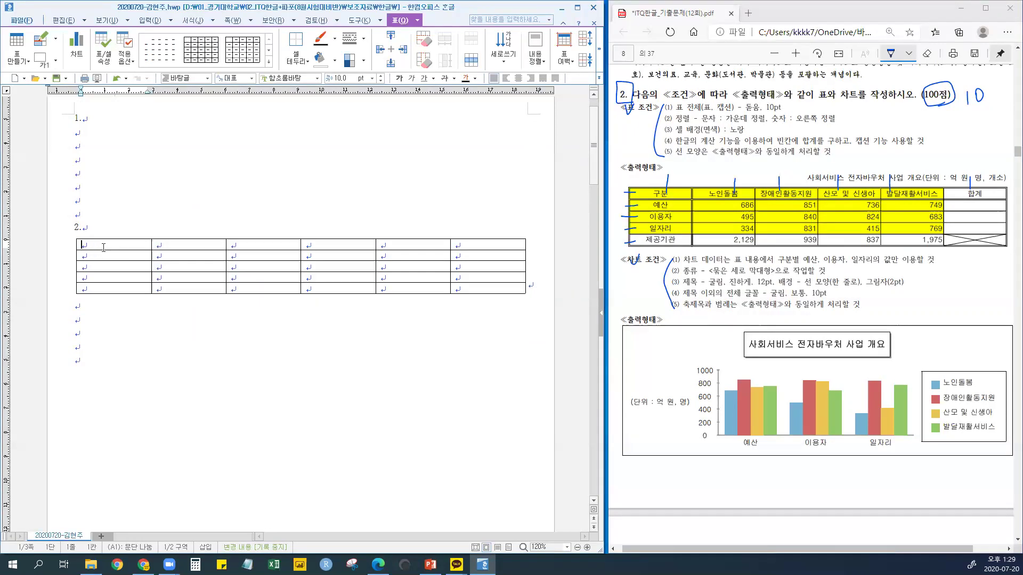
Fill the header row with 구분, 노인돌봄, 장애인활동지원, 산모 및 신생아, 발달재활서비스 and 합계
{"action": "type", "text": "ㄱ"}
{"action": "type", "text": "분"}
{"action": "key", "text": "Tab"}
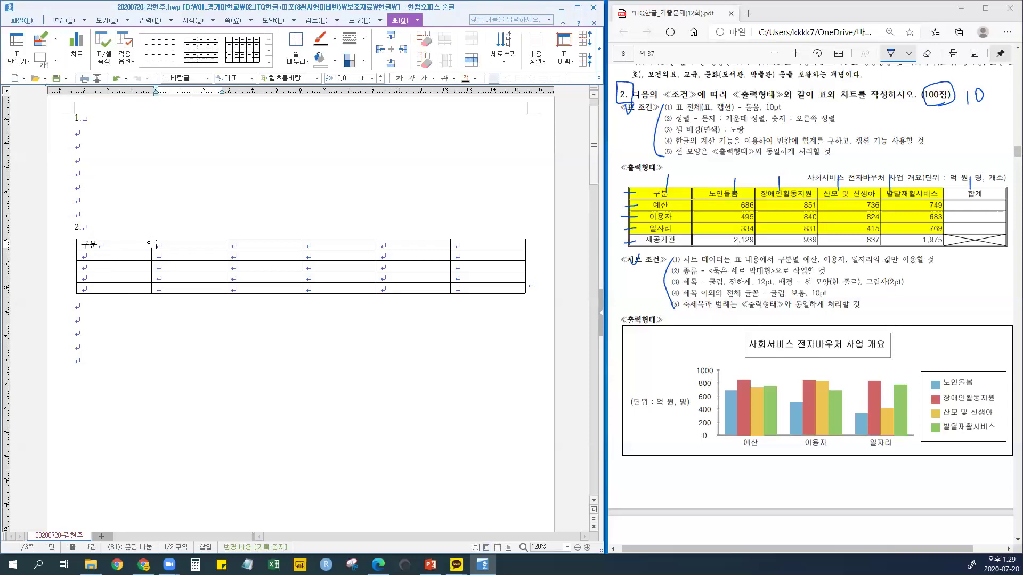
{"action": "type", "text": "노"}
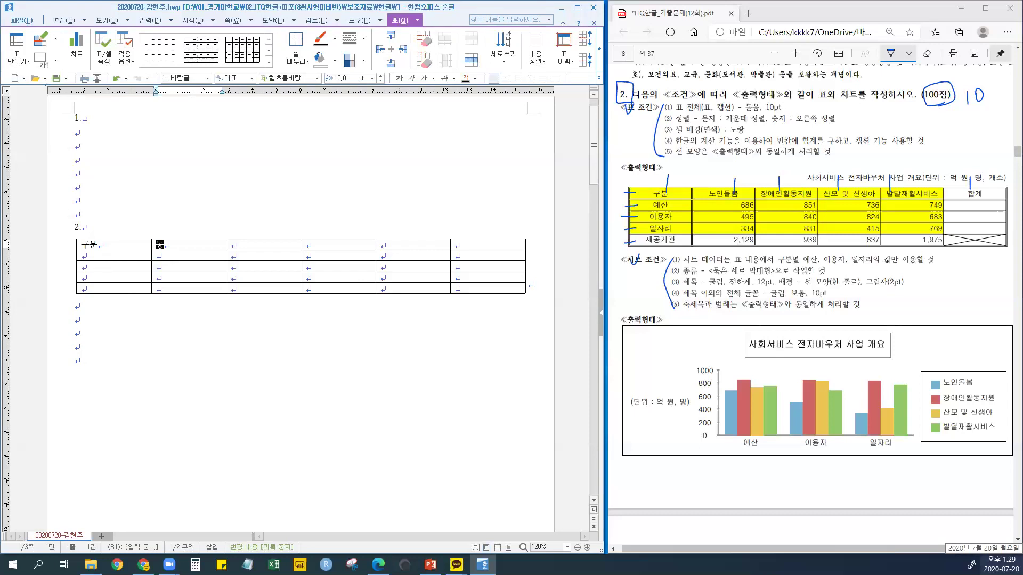
{"action": "type", "text": "인ㄷ돌봄"}
{"action": "key", "text": "Tab"}
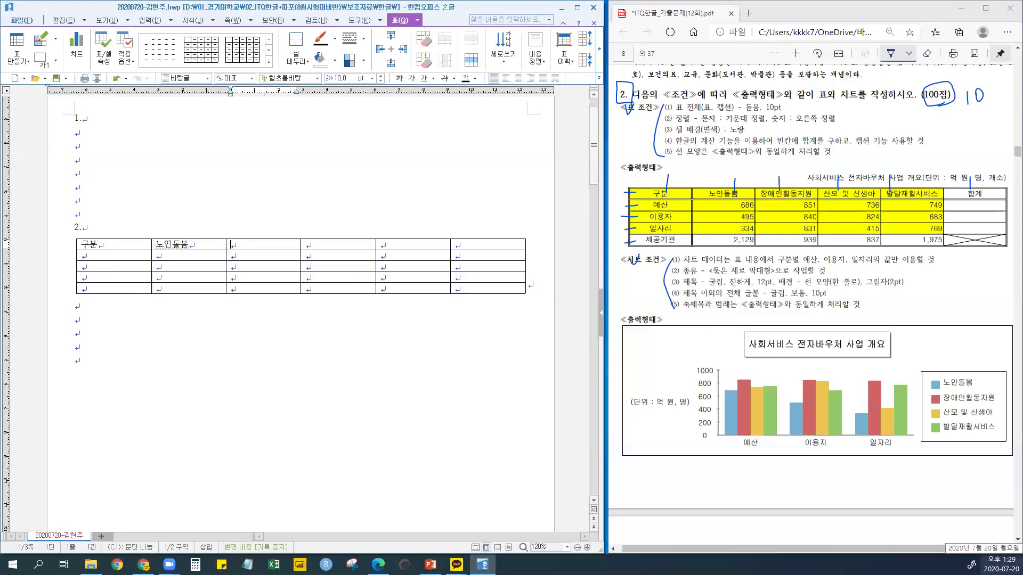
{"action": "type", "text": "장애"}
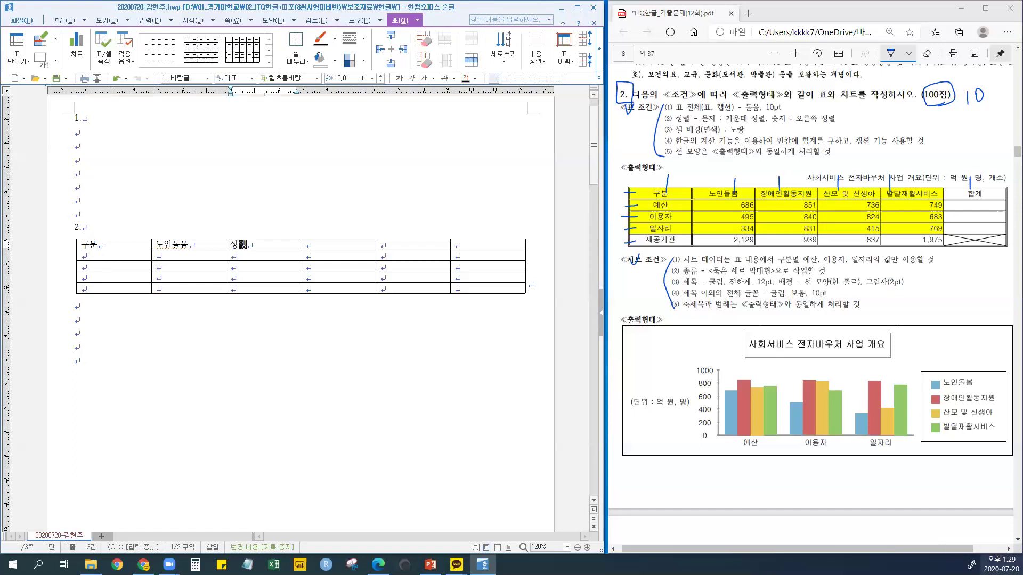
{"action": "type", "text": "인활동지원"}
{"action": "key", "text": "Tab"}
{"action": "type", "text": "산ㅁ모 및 신생아"}
{"action": "key", "text": "Tab"}
{"action": "type", "text": "발달재활서비스"}
{"action": "key", "text": "Tab"}
{"action": "type", "text": "합ㄱ"}
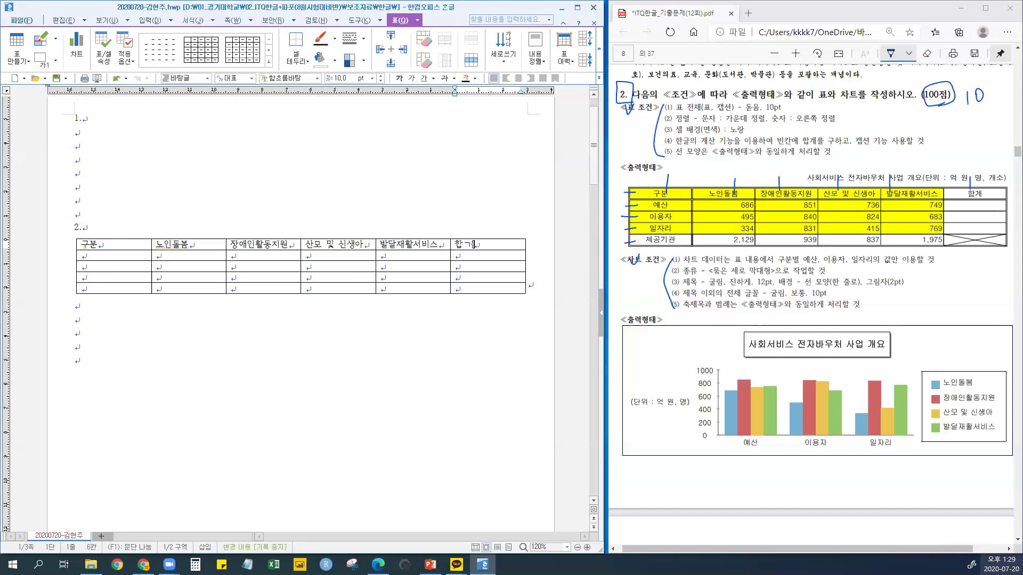
{"action": "type", "text": "계"}
{"action": "key", "text": "Tab"}
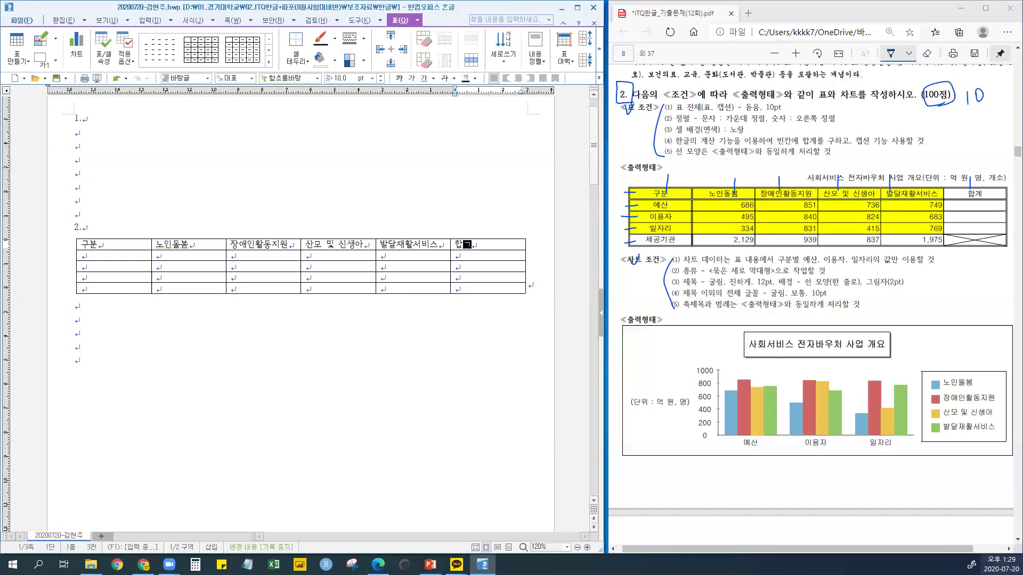
Fill the second row with 예산, 686, 851, 736 and 749, leaving the 합계 cell empty
{"action": "type", "text": "예산"}
{"action": "key", "text": "Tab"}
{"action": "type", "text": "686"}
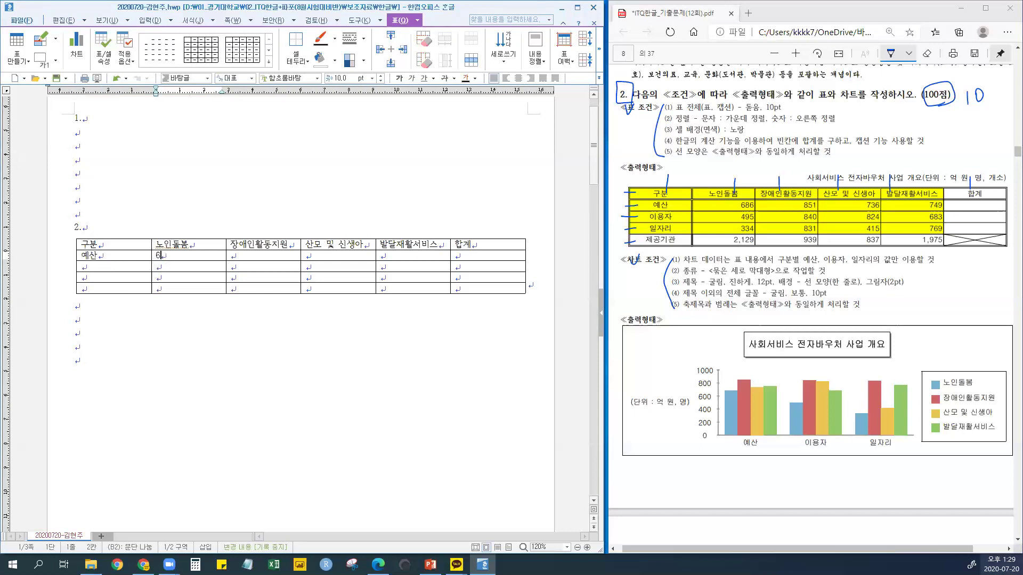
{"action": "key", "text": "Tab"}
{"action": "type", "text": "851"}
{"action": "key", "text": "Tab"}
{"action": "type", "text": "736"}
{"action": "key", "text": "Tab"}
{"action": "type", "text": "749"}
{"action": "key", "text": "Tab"}
{"action": "key", "text": "Tab"}
Fill the third row with 이용자, 495, 840, 824 and 683, leaving the 합계 cell empty
{"action": "type", "text": "이용자"}
{"action": "key", "text": "Tab"}
{"action": "type", "text": "495"}
{"action": "key", "text": "Tab"}
{"action": "type", "text": "840"}
{"action": "key", "text": "Tab"}
{"action": "type", "text": "824"}
{"action": "key", "text": "Tab"}
{"action": "type", "text": "683"}
{"action": "key", "text": "Tab"}
{"action": "key", "text": "Tab"}
Fill the fourth row with 일자리, 334, 831, 415 and 769, leaving the 합계 cell empty
{"action": "type", "text": "일자리"}
{"action": "key", "text": "Tab"}
{"action": "type", "text": "334"}
{"action": "key", "text": "Tab"}
{"action": "type", "text": "831"}
{"action": "key", "text": "Tab"}
{"action": "type", "text": "415"}
{"action": "key", "text": "Tab"}
{"action": "type", "text": "769"}
{"action": "key", "text": "Tab"}
{"action": "key", "text": "Tab"}
Start the last row with 제공기관 and 2129 without a comma, and mark 2,129 in the PDF with a circle and an X
{"action": "type", "text": "제공기관"}
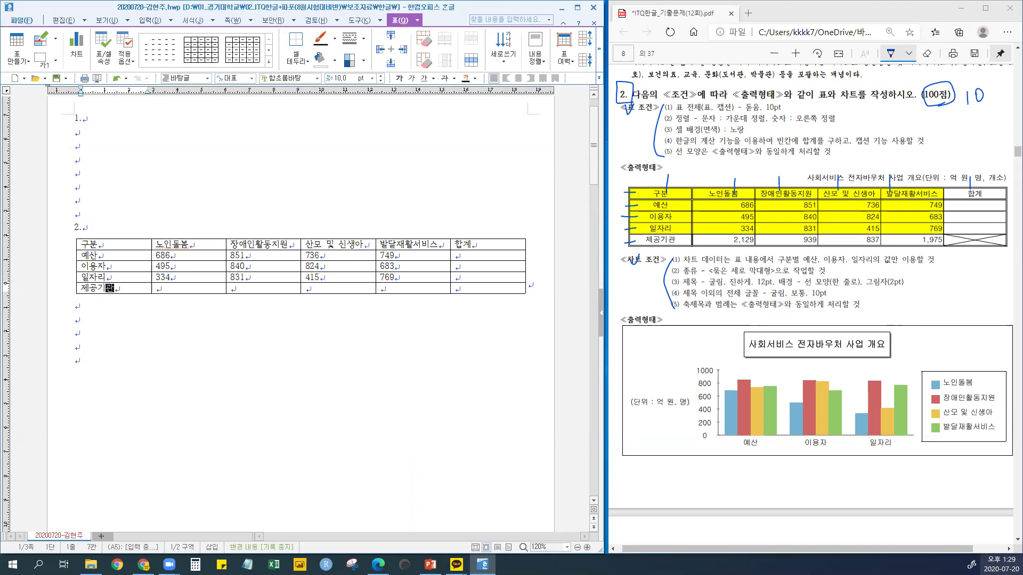
{"action": "key", "text": "Tab"}
{"action": "type", "text": "2129"}
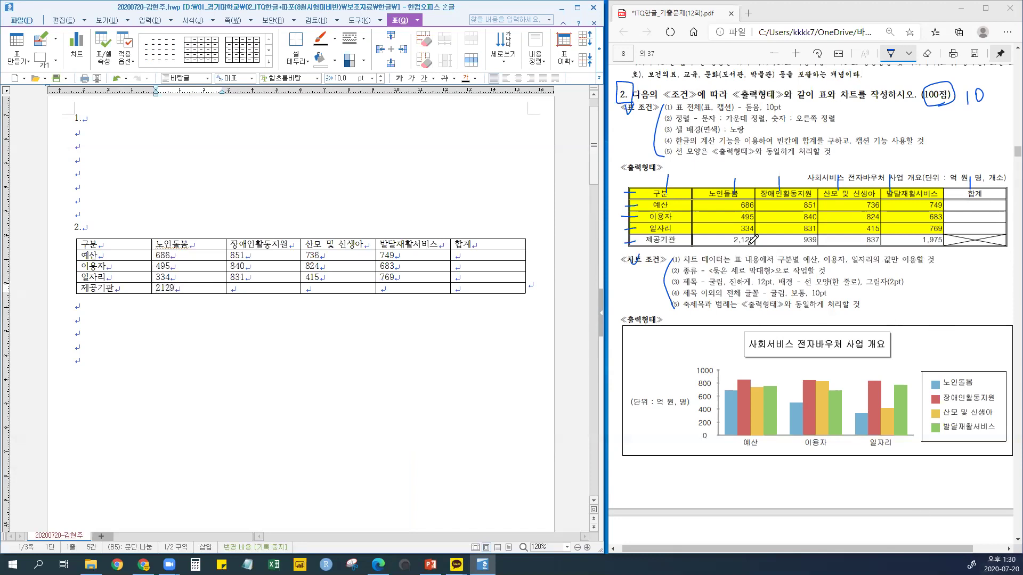
{"action": "left_click_drag", "start_coordinate": [752, 234], "coordinate": [734, 250]}
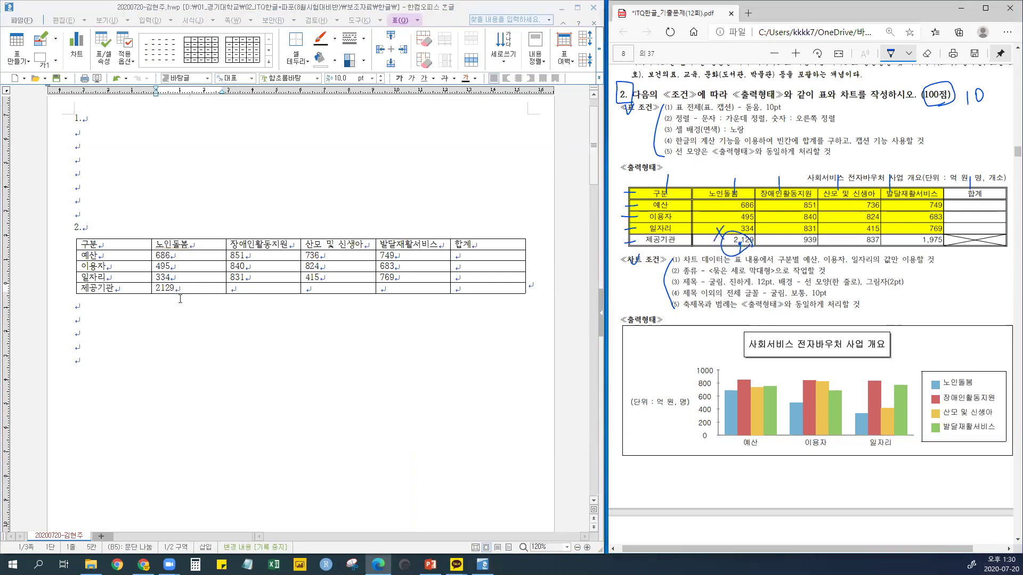
{"action": "left_click_drag", "start_coordinate": [174, 288], "coordinate": [155, 289]}
Complete the 제공기관 row with 939, 837 and 1975 in the next three columns
{"action": "key", "text": "Tab"}
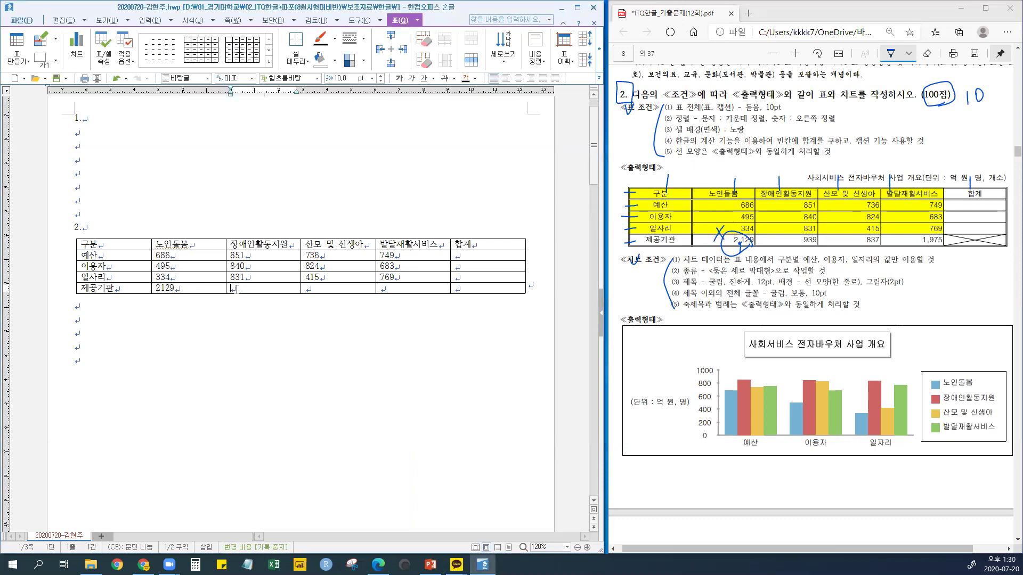
{"action": "type", "text": "99"}
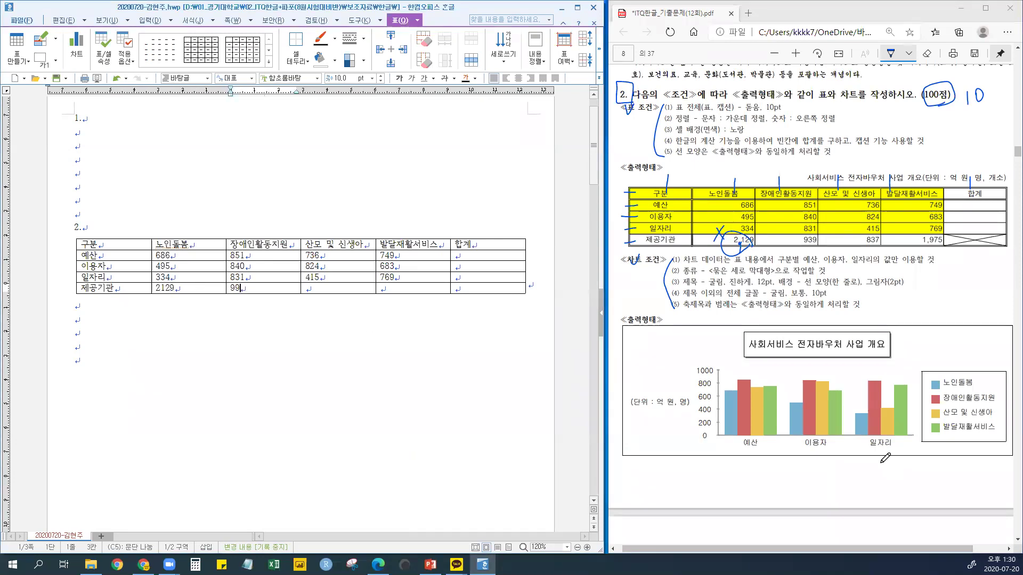
{"action": "key", "text": "BackSpace"}
{"action": "type", "text": "39"}
{"action": "key", "text": "Tab"}
{"action": "type", "text": "837"}
{"action": "key", "text": "Tab"}
{"action": "type", "text": "1975"}
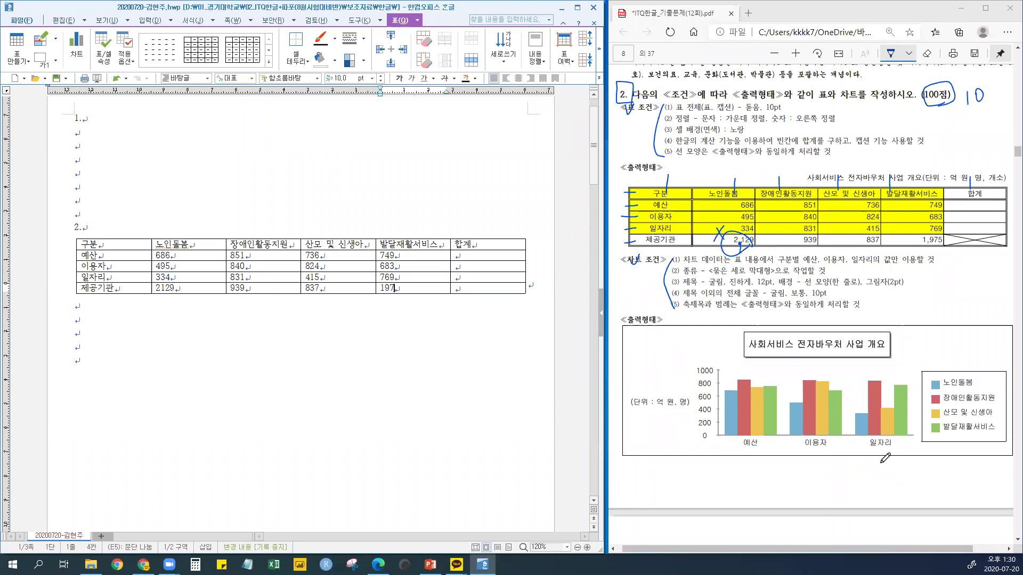
{"action": "left_click", "coordinate": [463, 255]}
{"action": "left_click", "coordinate": [102, 245]}
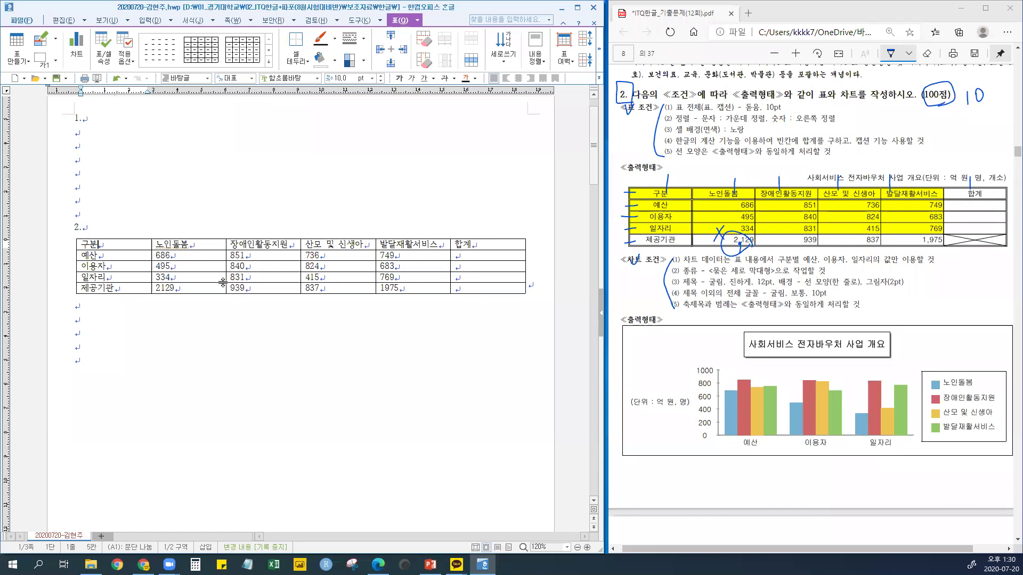
{"action": "left_click", "coordinate": [164, 361]}
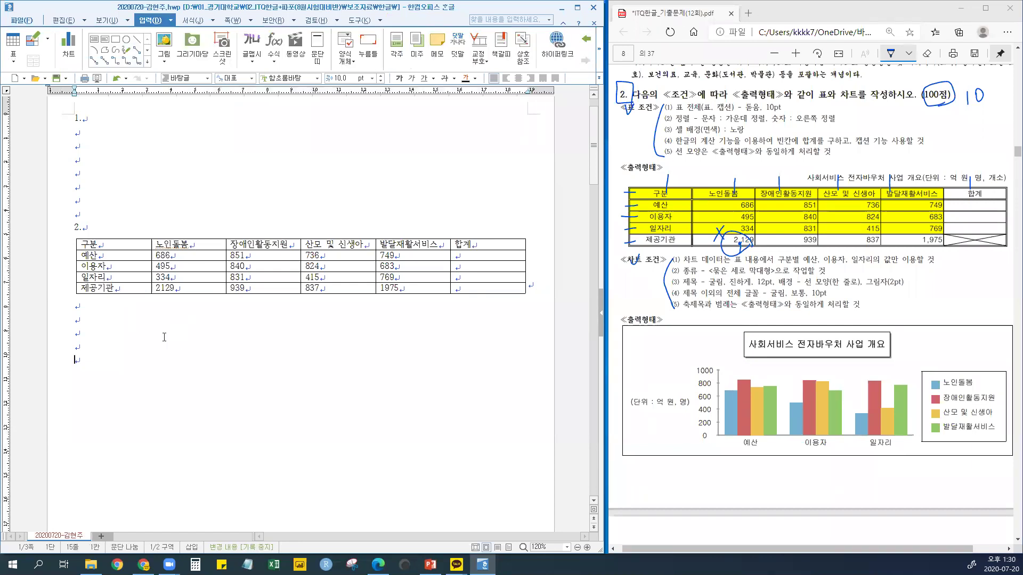
{"action": "left_click", "coordinate": [118, 244]}
{"action": "left_click", "coordinate": [146, 274]}
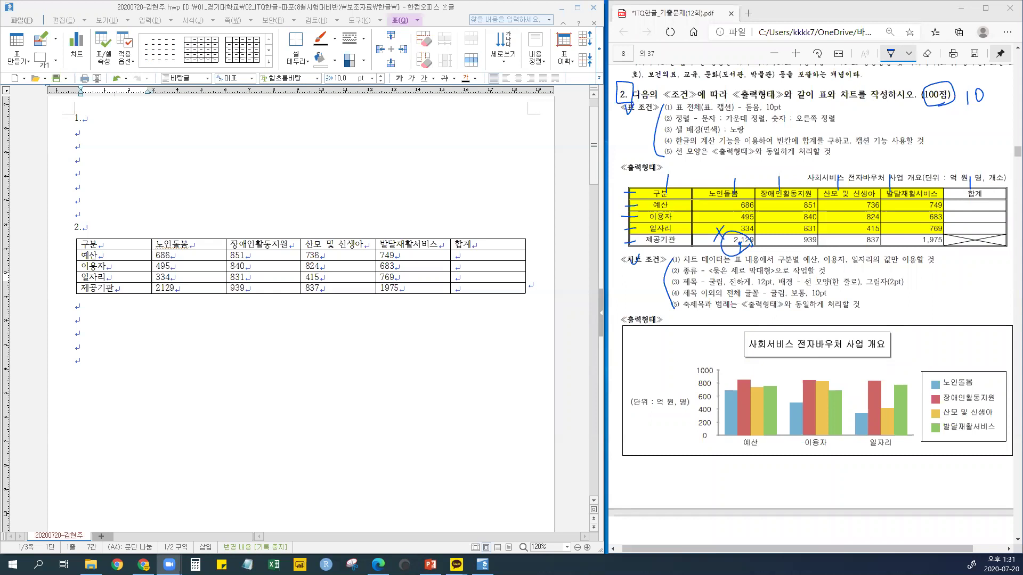
In the PDF, underline table condition (1) and circle the words 표 and 캡션 in it
{"action": "left_click", "coordinate": [132, 323]}
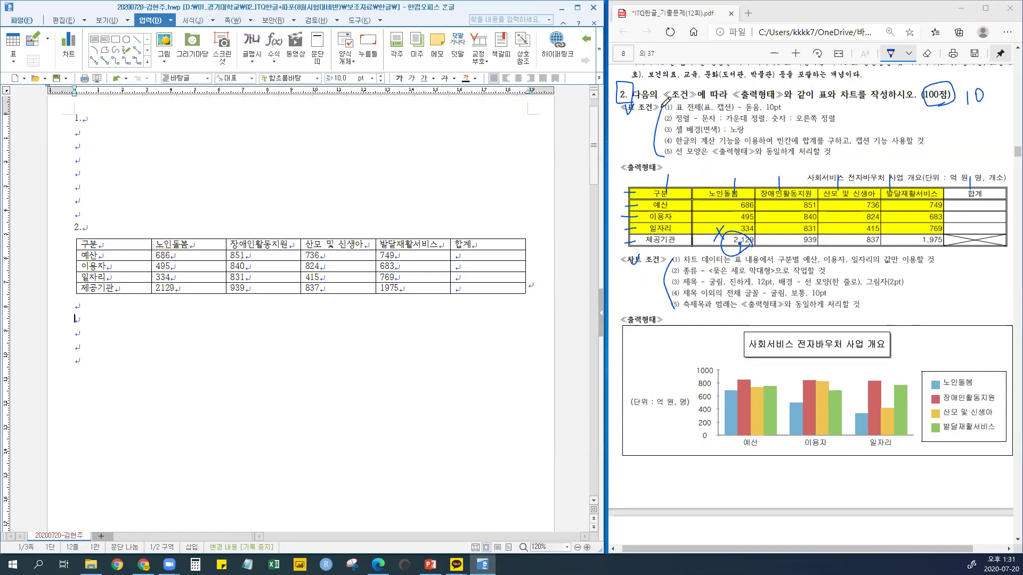
{"action": "left_click_drag", "start_coordinate": [664, 108], "coordinate": [781, 106]}
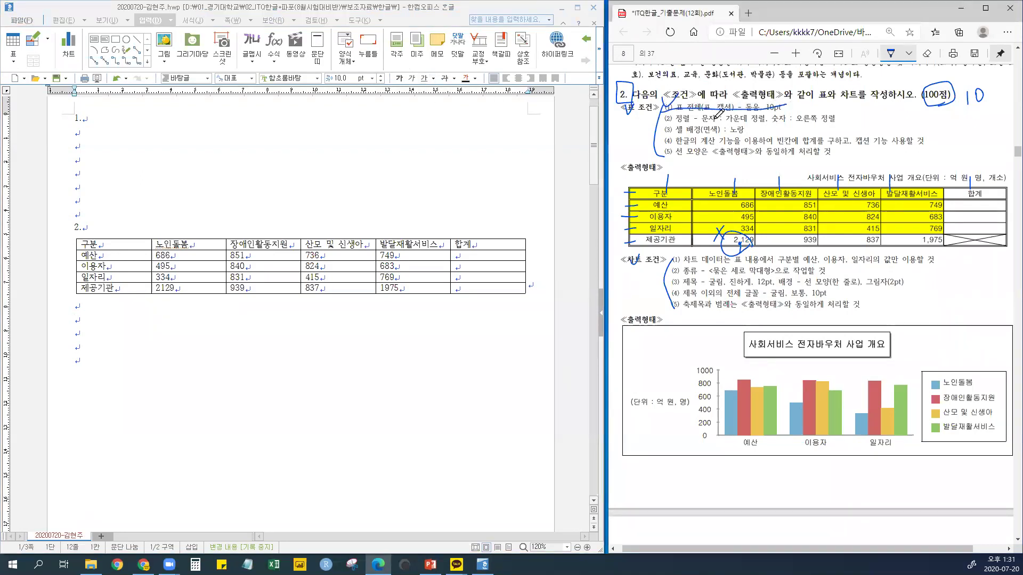
{"action": "left_click_drag", "start_coordinate": [711, 110], "coordinate": [723, 100]}
{"action": "mouse_move", "coordinate": [720, 102]}
{"action": "left_mouse_down"}
{"action": "mouse_move", "coordinate": [743, 105]}
{"action": "mouse_move", "coordinate": [726, 119]}
{"action": "mouse_move", "coordinate": [721, 97]}
{"action": "left_mouse_up"}
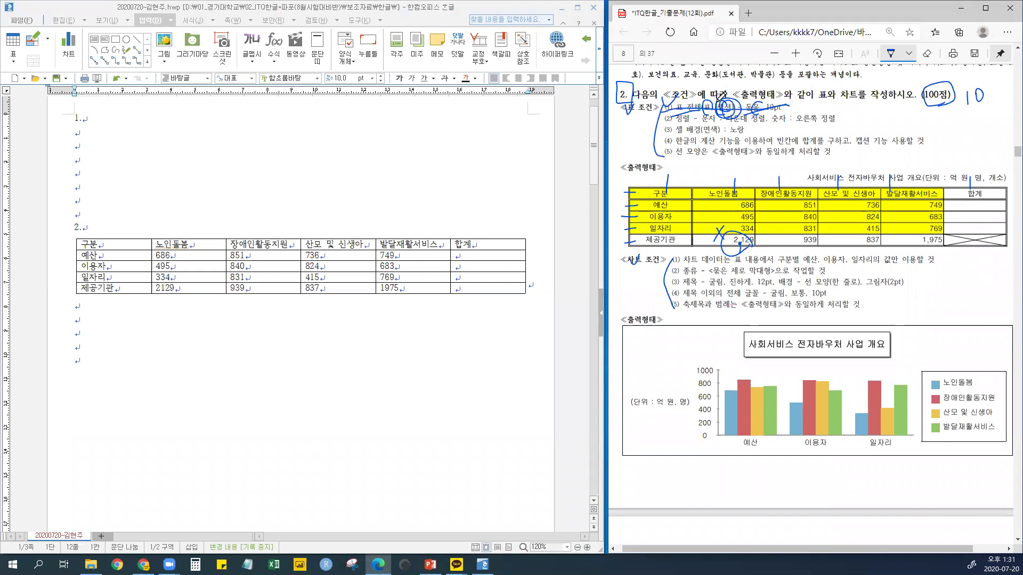
Erase the blue column tick marks above the PDF's sample table and set the pen colour to red
{"action": "left_click", "coordinate": [926, 53]}
{"action": "left_click_drag", "start_coordinate": [672, 177], "coordinate": [997, 178]}
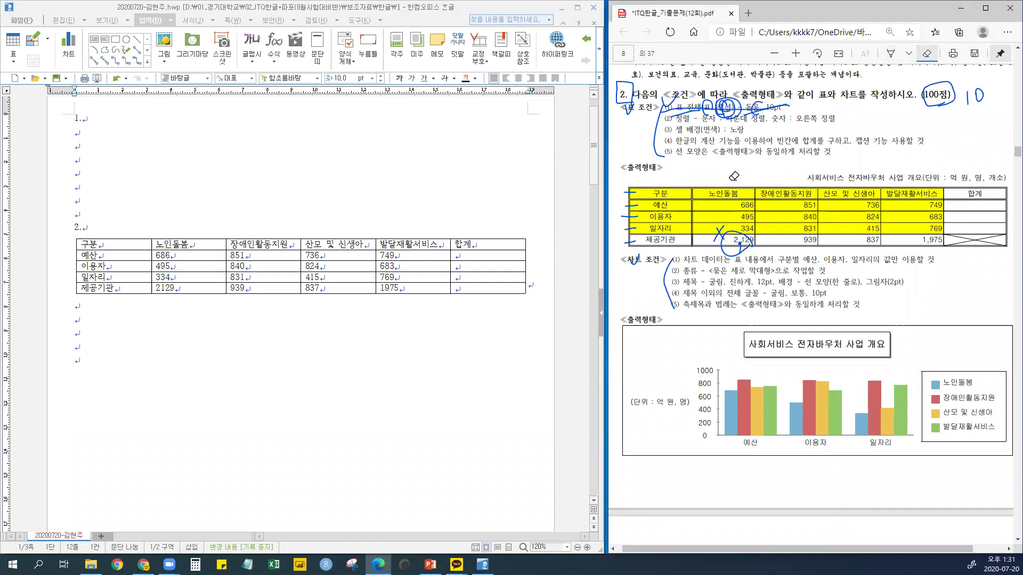
{"action": "left_click", "coordinate": [897, 55]}
{"action": "left_click", "coordinate": [895, 55]}
{"action": "left_click", "coordinate": [890, 53]}
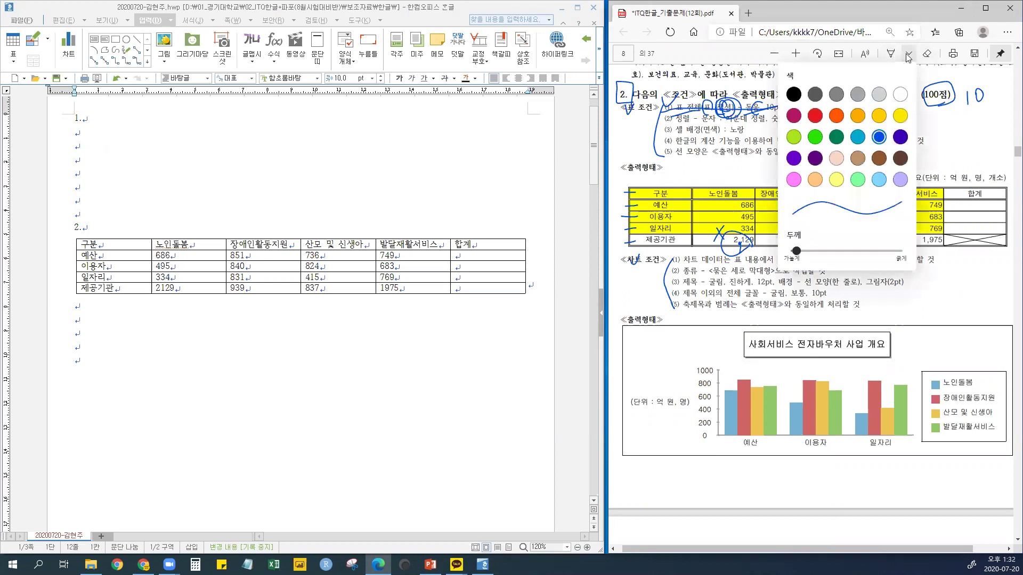
{"action": "left_click", "coordinate": [814, 115]}
{"action": "left_click", "coordinate": [890, 54]}
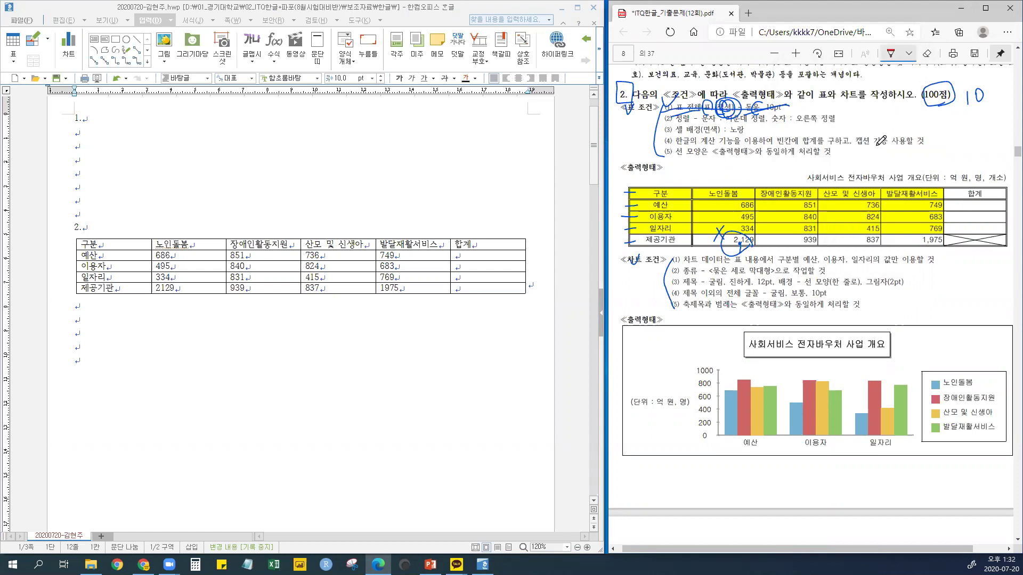
Outline and tick the sample table's caption in red, and circle 캡션 in table condition (1)
{"action": "mouse_move", "coordinate": [882, 186]}
{"action": "left_mouse_down"}
{"action": "mouse_move", "coordinate": [1007, 173]}
{"action": "mouse_move", "coordinate": [858, 158]}
{"action": "mouse_move", "coordinate": [802, 170]}
{"action": "mouse_move", "coordinate": [807, 182]}
{"action": "mouse_move", "coordinate": [831, 184]}
{"action": "left_mouse_up"}
{"action": "left_click_drag", "start_coordinate": [928, 160], "coordinate": [939, 148]}
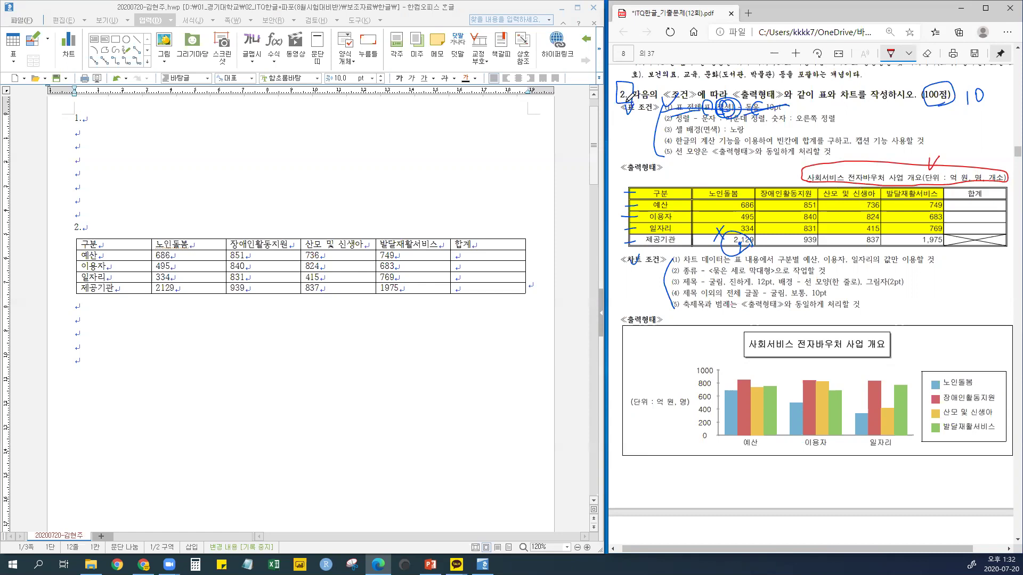
{"action": "mouse_move", "coordinate": [708, 115]}
{"action": "left_mouse_down"}
{"action": "mouse_move", "coordinate": [735, 101]}
{"action": "mouse_move", "coordinate": [718, 99]}
{"action": "mouse_move", "coordinate": [726, 114]}
{"action": "left_mouse_up"}
{"action": "left_click_drag", "start_coordinate": [819, 162], "coordinate": [815, 172]}
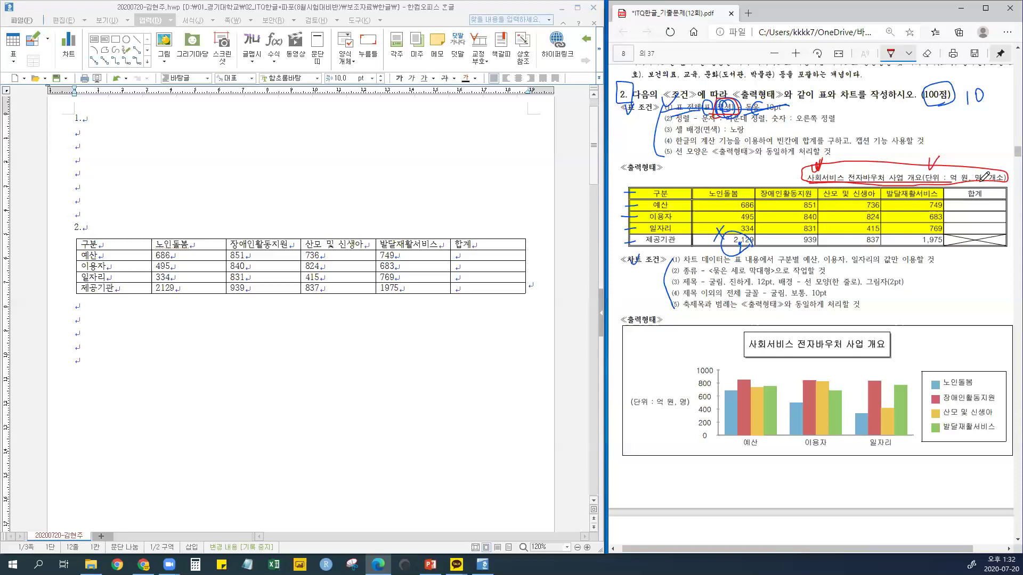
{"action": "mouse_move", "coordinate": [1009, 169]}
{"action": "left_mouse_down"}
{"action": "mouse_move", "coordinate": [887, 163]}
{"action": "mouse_move", "coordinate": [805, 168]}
{"action": "mouse_move", "coordinate": [805, 181]}
{"action": "mouse_move", "coordinate": [866, 185]}
{"action": "mouse_move", "coordinate": [870, 155]}
{"action": "left_mouse_up"}
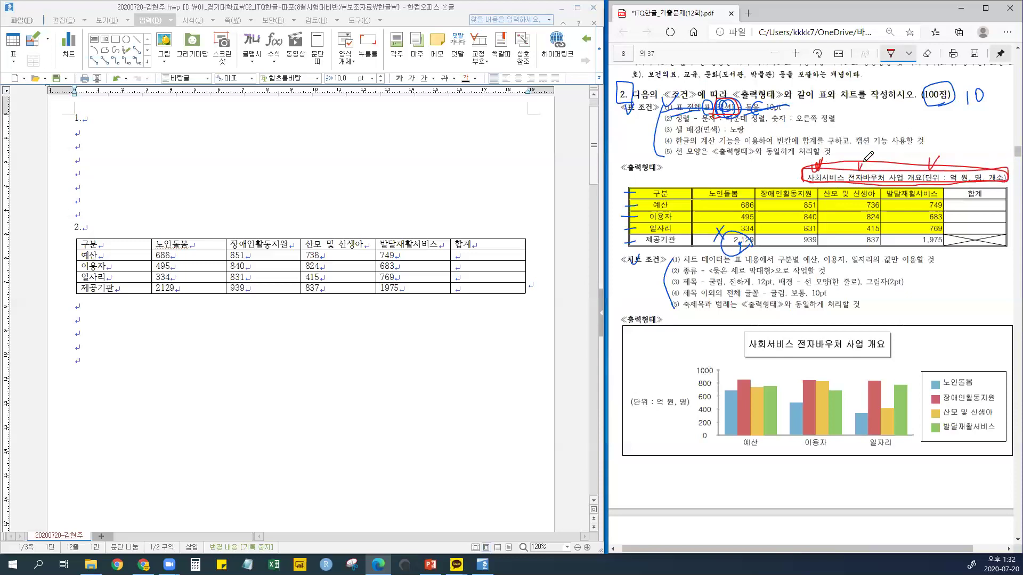
Underline 돋움, 10pt in table condition (1), circle the sample table's contents, and write a dash and 10 beside the condition
{"action": "left_click_drag", "start_coordinate": [751, 109], "coordinate": [792, 106]}
{"action": "mouse_move", "coordinate": [717, 119]}
{"action": "left_mouse_down"}
{"action": "mouse_move", "coordinate": [709, 111]}
{"action": "mouse_move", "coordinate": [725, 97]}
{"action": "mouse_move", "coordinate": [746, 103]}
{"action": "left_mouse_up"}
{"action": "mouse_move", "coordinate": [672, 195]}
{"action": "left_mouse_down"}
{"action": "mouse_move", "coordinate": [892, 200]}
{"action": "mouse_move", "coordinate": [739, 233]}
{"action": "mouse_move", "coordinate": [672, 221]}
{"action": "mouse_move", "coordinate": [767, 190]}
{"action": "mouse_move", "coordinate": [876, 198]}
{"action": "left_mouse_up"}
{"action": "left_click_drag", "start_coordinate": [850, 162], "coordinate": [858, 161]}
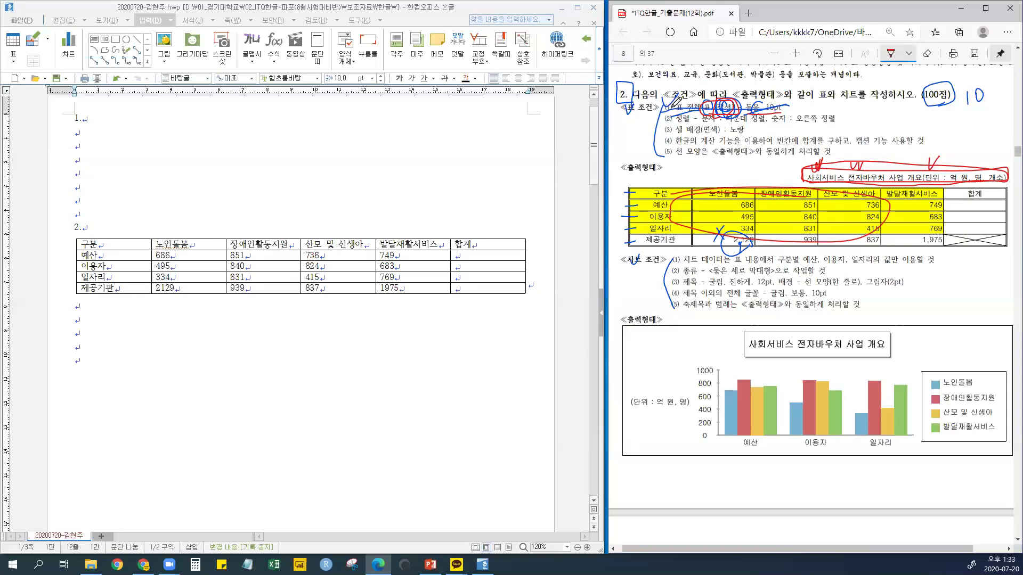
{"action": "left_click_drag", "start_coordinate": [797, 105], "coordinate": [812, 105]}
{"action": "left_click_drag", "start_coordinate": [822, 100], "coordinate": [829, 101]}
{"action": "left_click_drag", "start_coordinate": [727, 93], "coordinate": [745, 87]}
{"action": "left_click", "coordinate": [134, 245]}
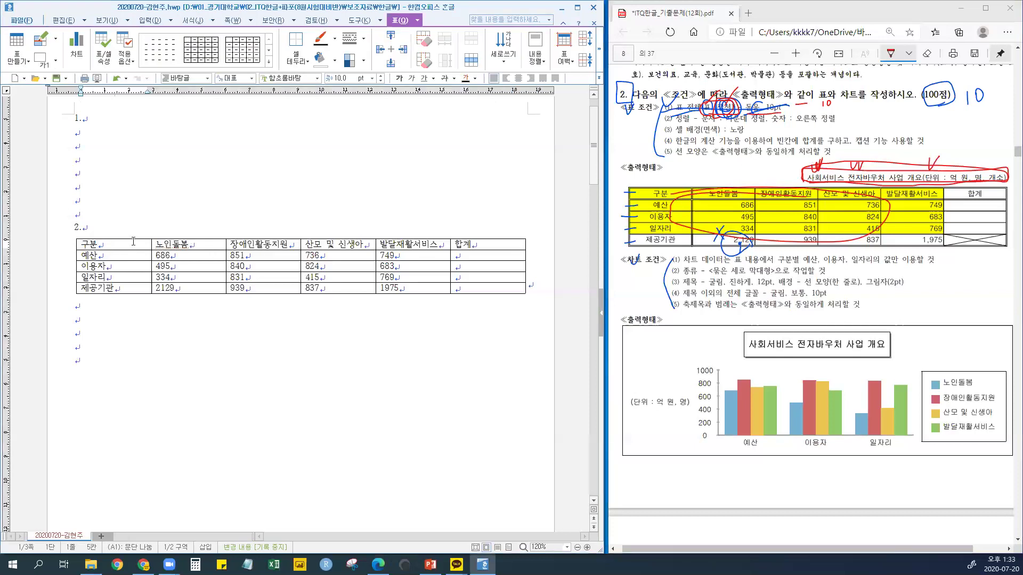
{"action": "left_click_drag", "start_coordinate": [135, 245], "coordinate": [469, 291]}
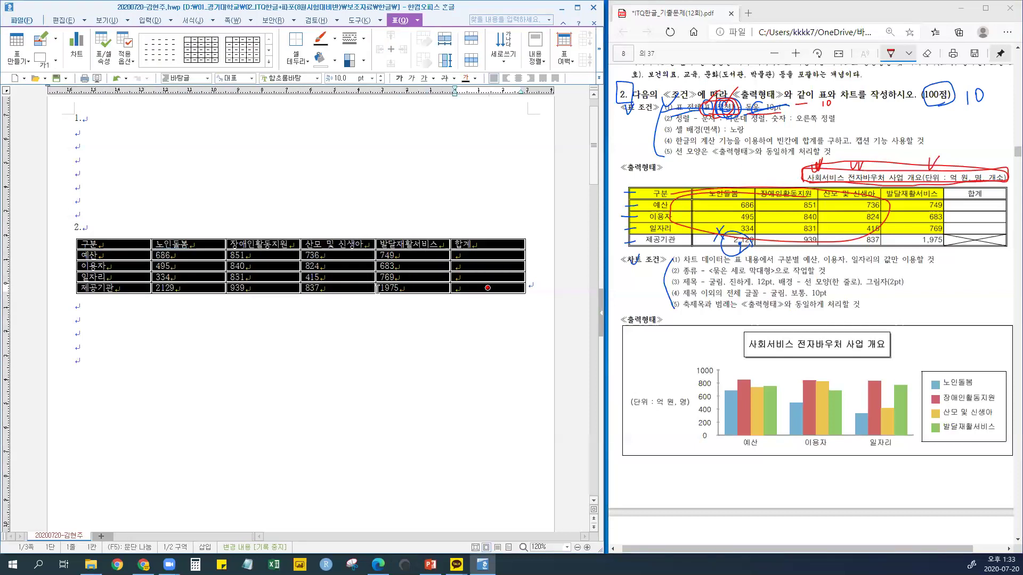
{"action": "key", "text": "Escape"}
{"action": "left_click", "coordinate": [127, 217]}
{"action": "left_click_drag", "start_coordinate": [107, 244], "coordinate": [479, 288]}
{"action": "left_click", "coordinate": [337, 327]}
Select all cells of the question 2 table in the Hangul document and set their font to 돋움
{"action": "left_click", "coordinate": [404, 289]}
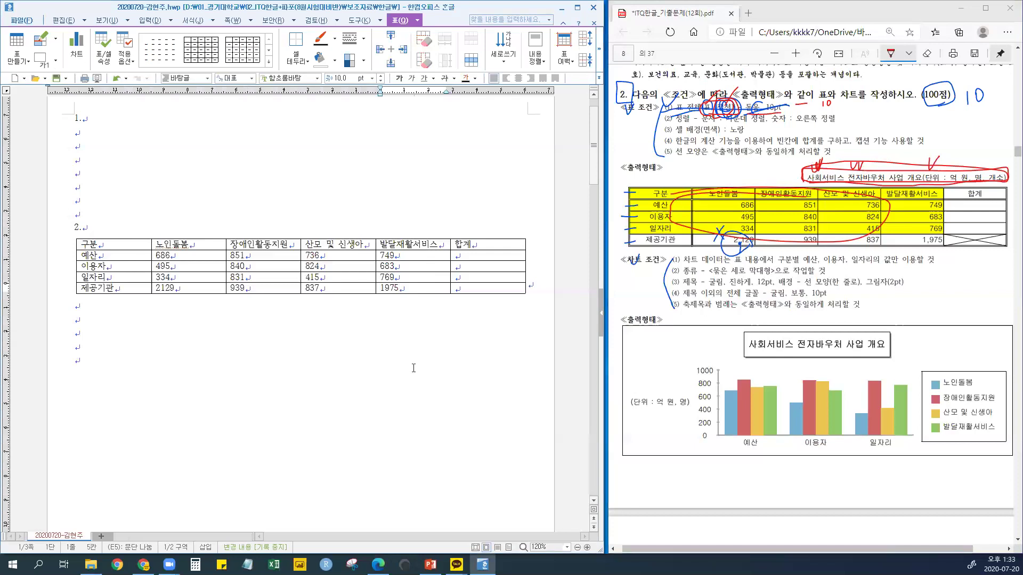
{"action": "key", "text": "F5"}
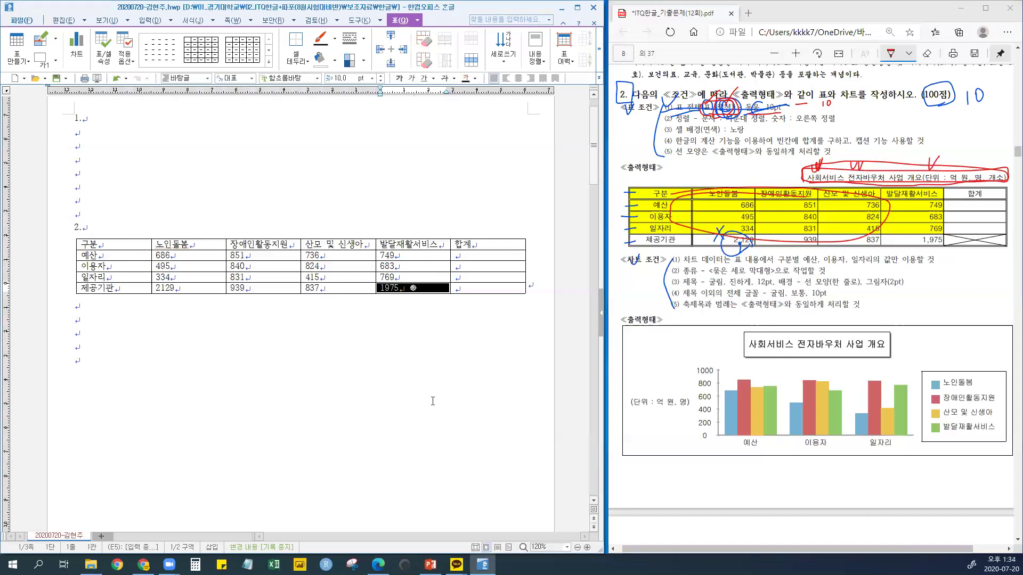
{"action": "key", "text": "F5"}
{"action": "key", "text": "F5"}
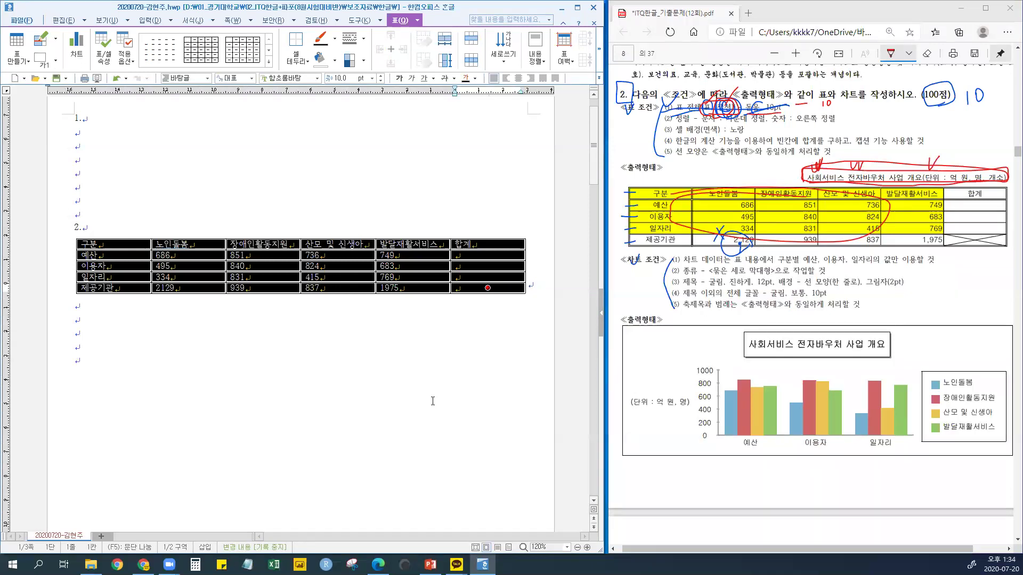
{"action": "left_click", "coordinate": [299, 76]}
{"action": "type", "text": "돋움"}
{"action": "key", "text": "Return"}
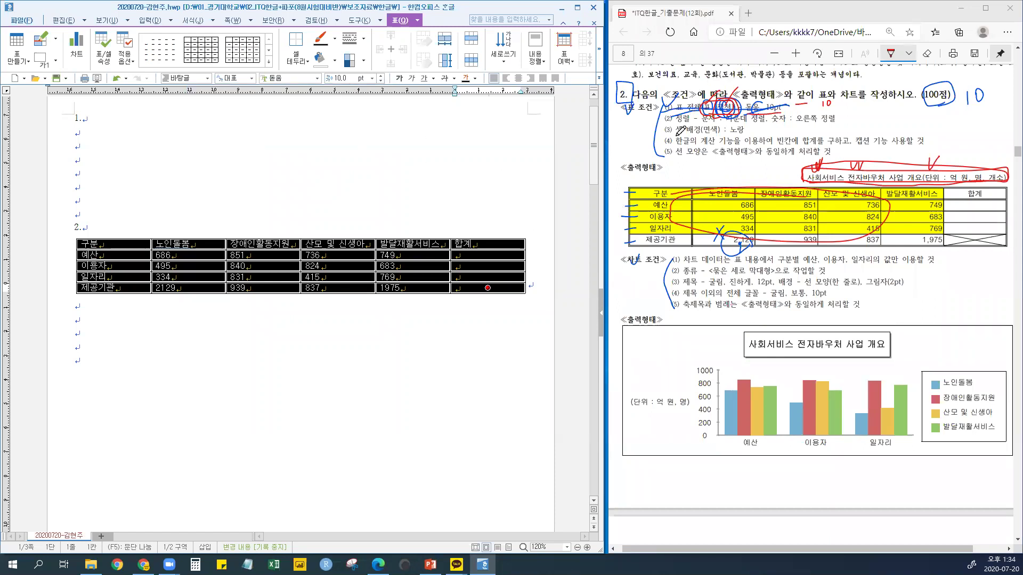
Underline alignment condition (2) in the PDF and center-align all cells of the document's table
{"action": "left_click_drag", "start_coordinate": [702, 121], "coordinate": [838, 121]}
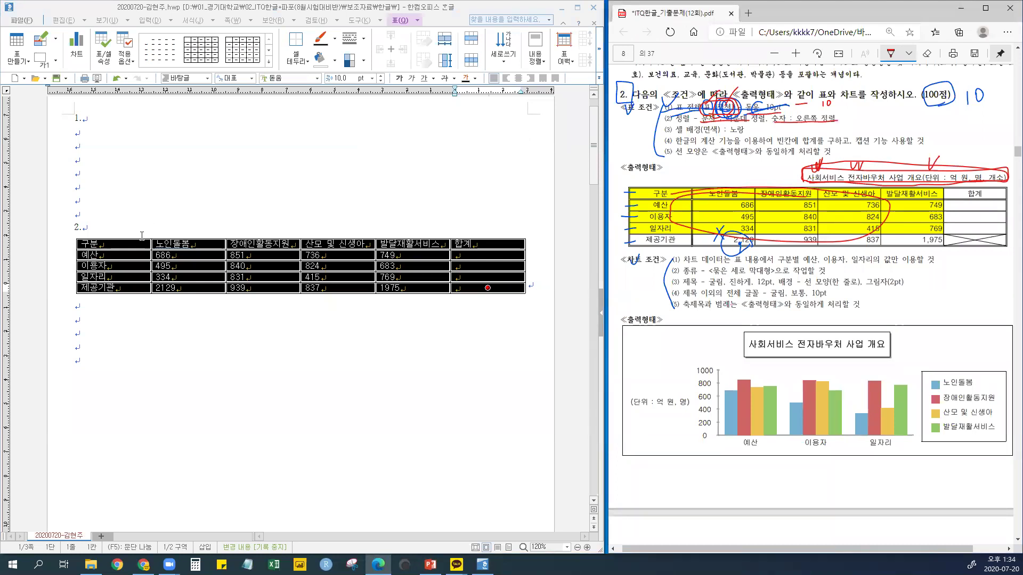
{"action": "left_click", "coordinate": [520, 78]}
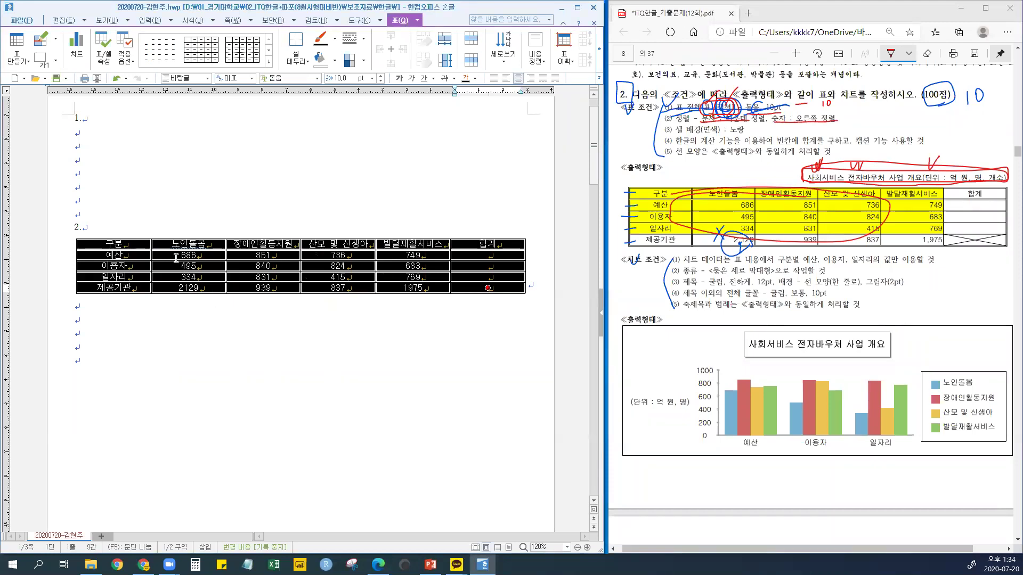
Right-align the number cells, including the blank 합계 cells, and underline the alignment settings in the PDF's condition (2) again
{"action": "left_click_drag", "start_coordinate": [177, 257], "coordinate": [504, 288]}
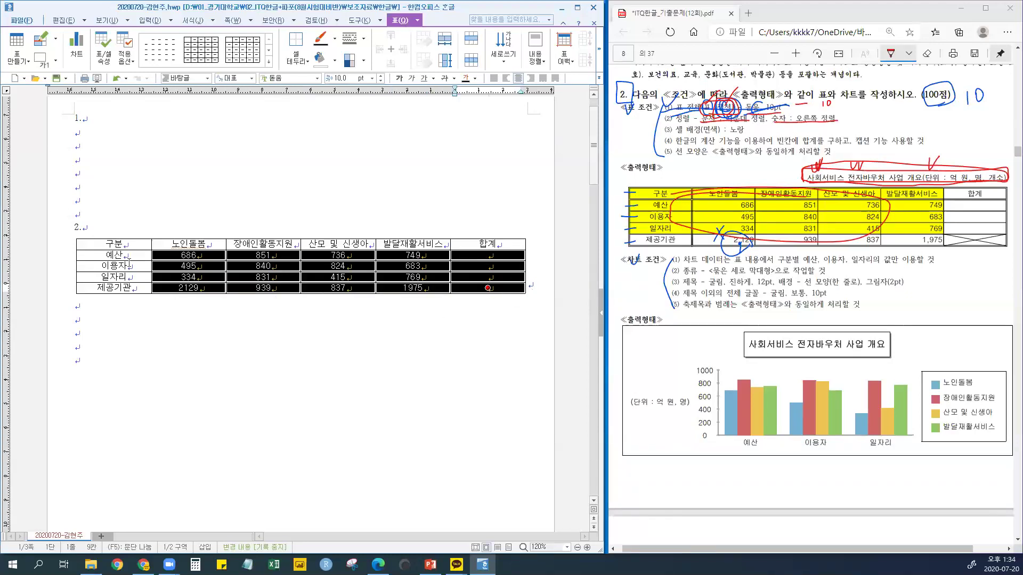
{"action": "left_click_drag", "start_coordinate": [113, 245], "coordinate": [496, 289]}
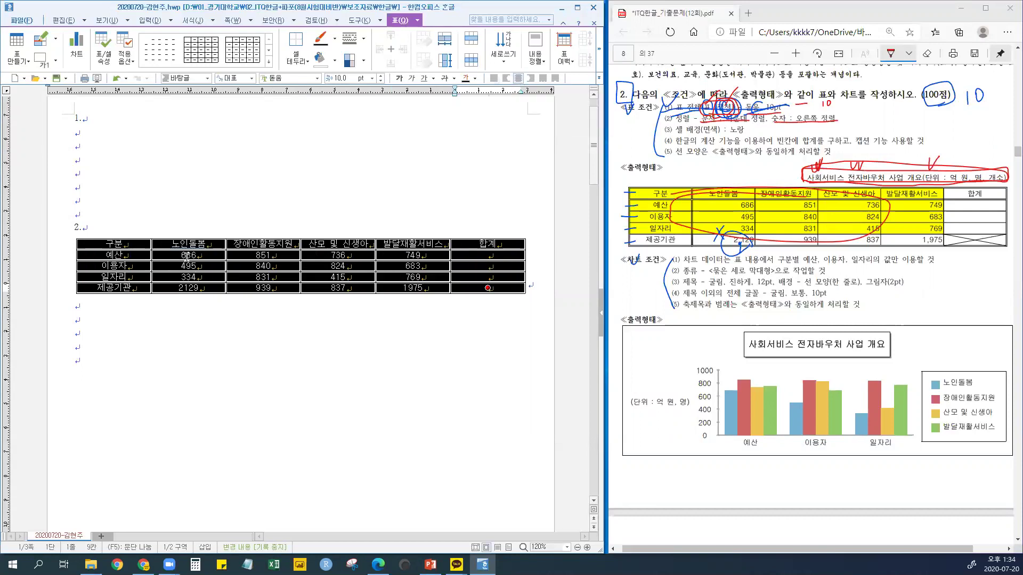
{"action": "left_click_drag", "start_coordinate": [188, 255], "coordinate": [494, 291]}
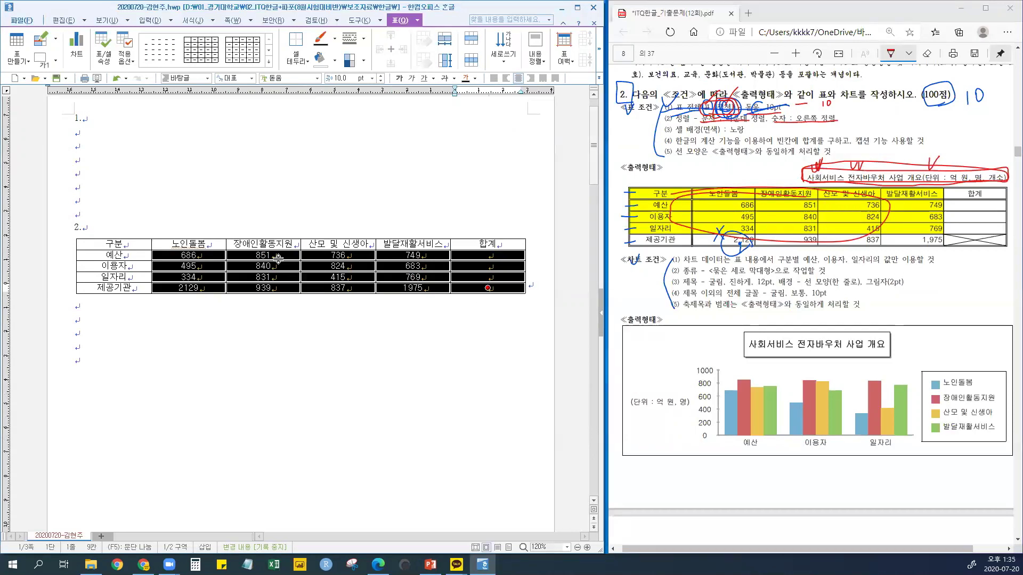
{"action": "left_click_drag", "start_coordinate": [196, 256], "coordinate": [514, 291]}
{"action": "left_click", "coordinate": [532, 79]}
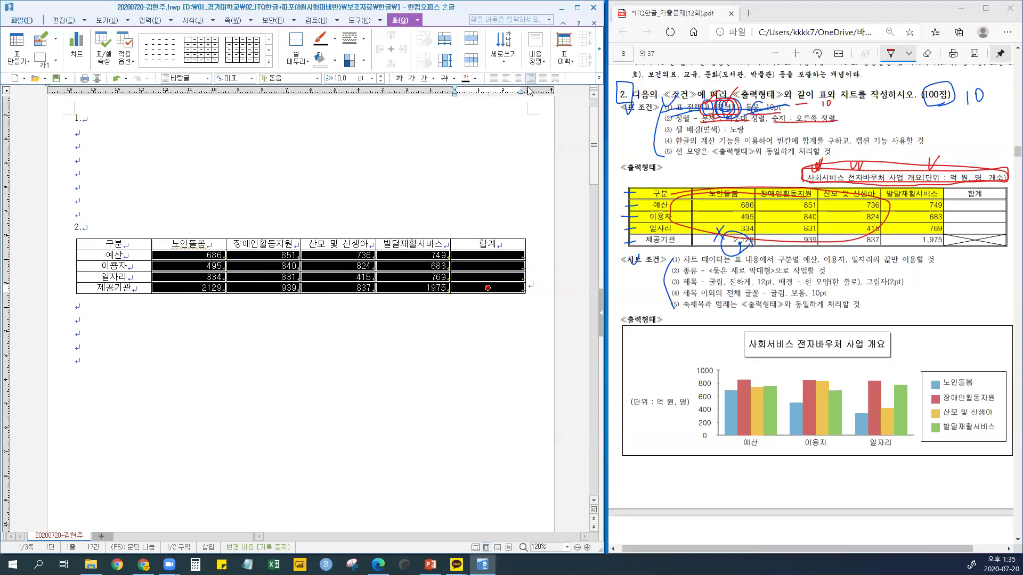
{"action": "left_click", "coordinate": [750, 124]}
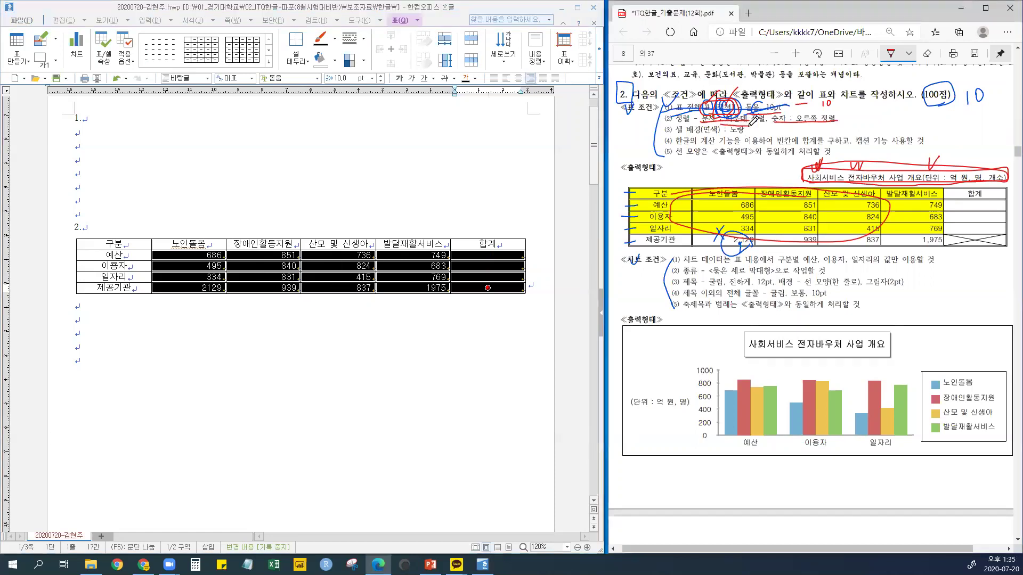
{"action": "left_click_drag", "start_coordinate": [778, 123], "coordinate": [858, 123]}
Add thousands separator commas to the selected number cells
{"action": "right_click", "coordinate": [336, 266]}
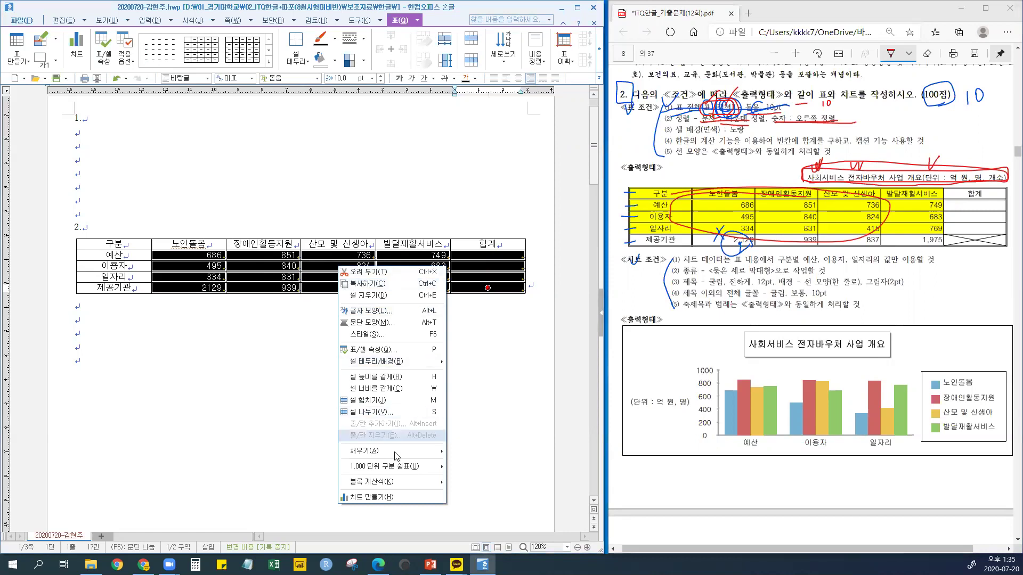
{"action": "mouse_move", "coordinate": [396, 473]}
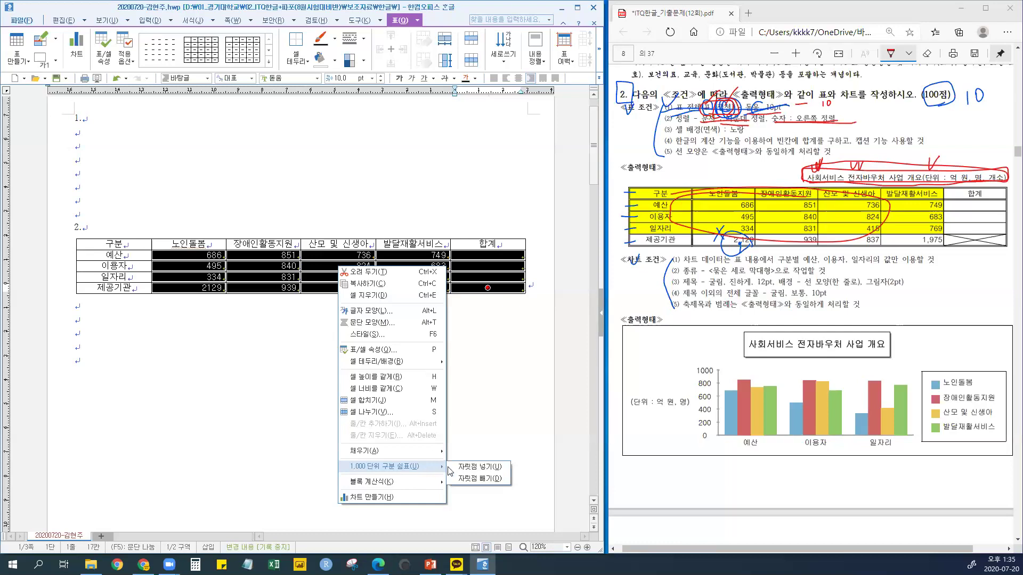
{"action": "left_click", "coordinate": [473, 468]}
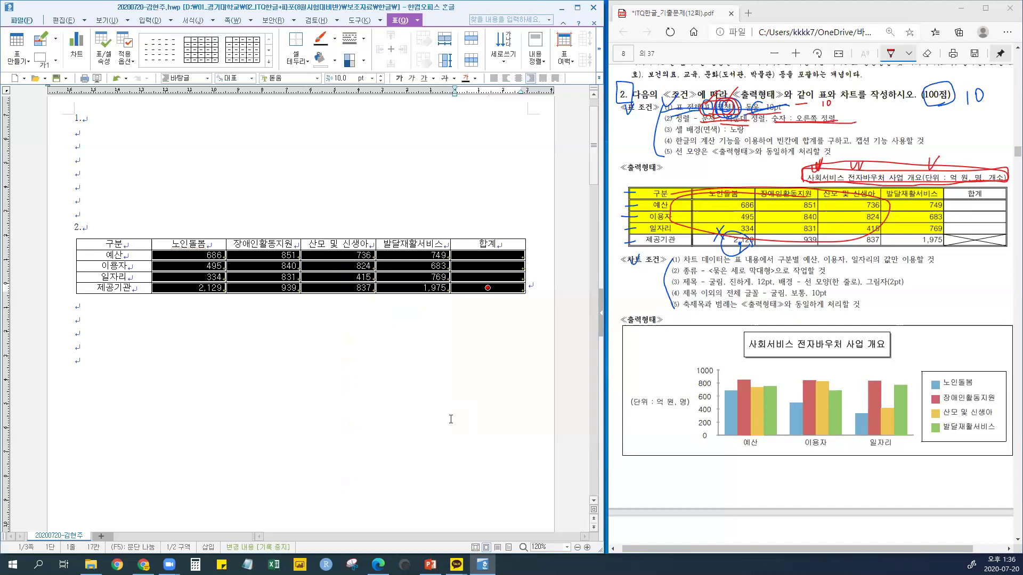
Tick the completed conditions and underline condition (3) with 노랑 circled in the PDF, and select the table cells from 구분 to 769
{"action": "left_click", "coordinate": [672, 100]}
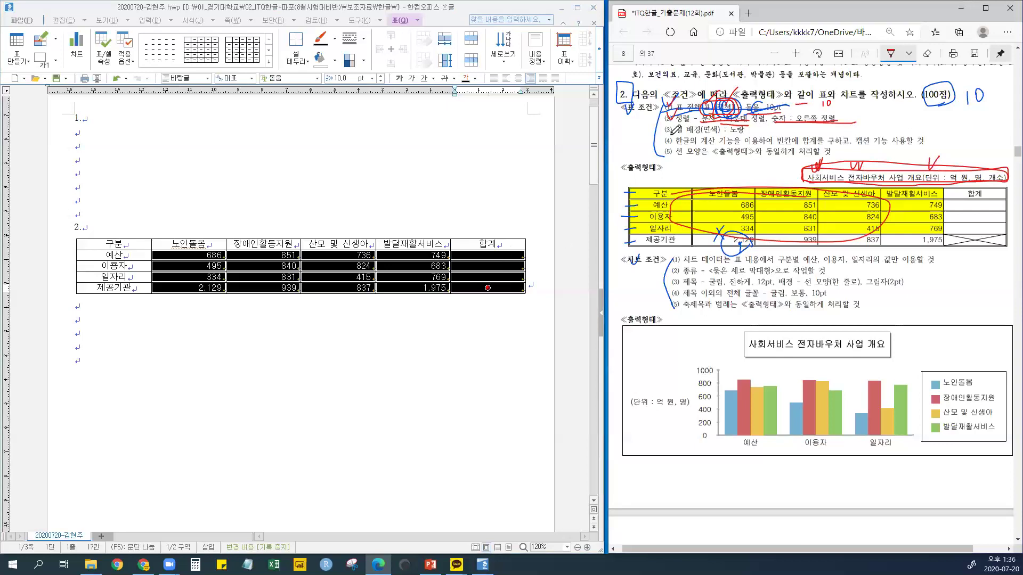
{"action": "mouse_move", "coordinate": [666, 134]}
{"action": "left_mouse_down"}
{"action": "mouse_move", "coordinate": [746, 132]}
{"action": "mouse_move", "coordinate": [734, 133]}
{"action": "mouse_move", "coordinate": [745, 124]}
{"action": "left_mouse_up"}
{"action": "left_click", "coordinate": [318, 218]}
{"action": "left_click_drag", "start_coordinate": [110, 247], "coordinate": [412, 278]}
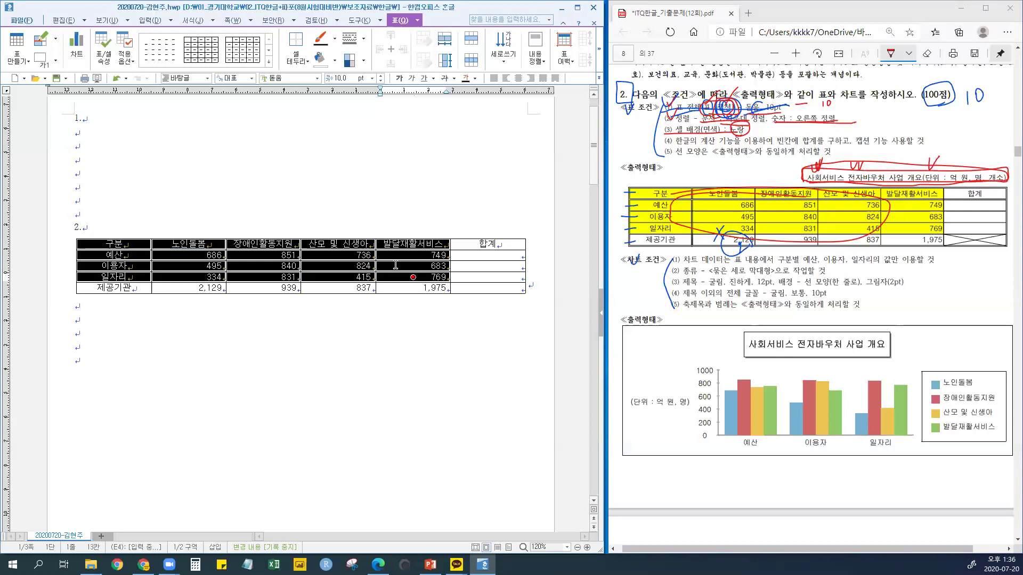
{"action": "key", "text": "l"}
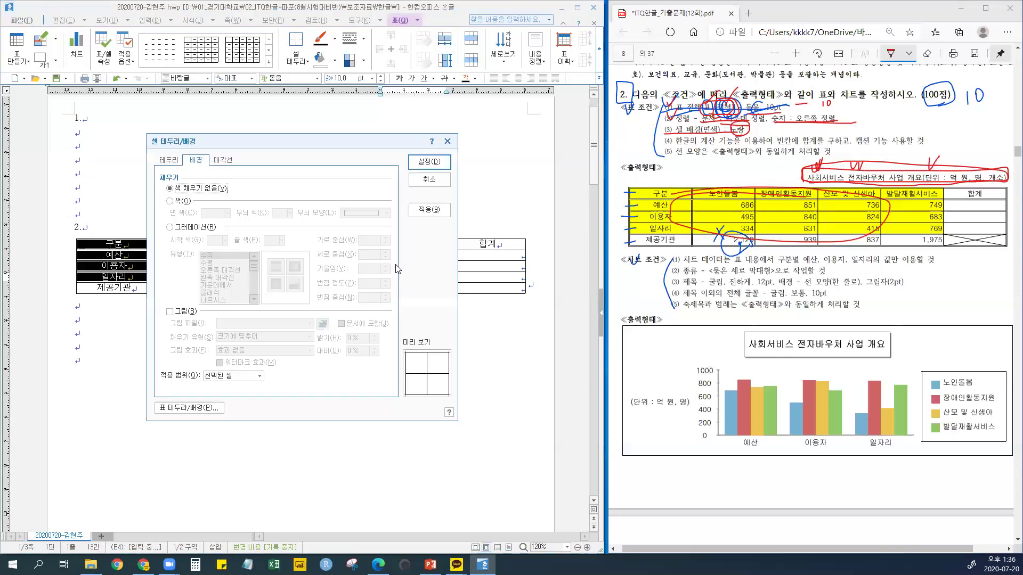
{"action": "left_click", "coordinate": [170, 159]}
{"action": "left_click", "coordinate": [196, 160]}
{"action": "left_click_drag", "start_coordinate": [246, 145], "coordinate": [358, 145]}
{"action": "left_click", "coordinate": [541, 177]}
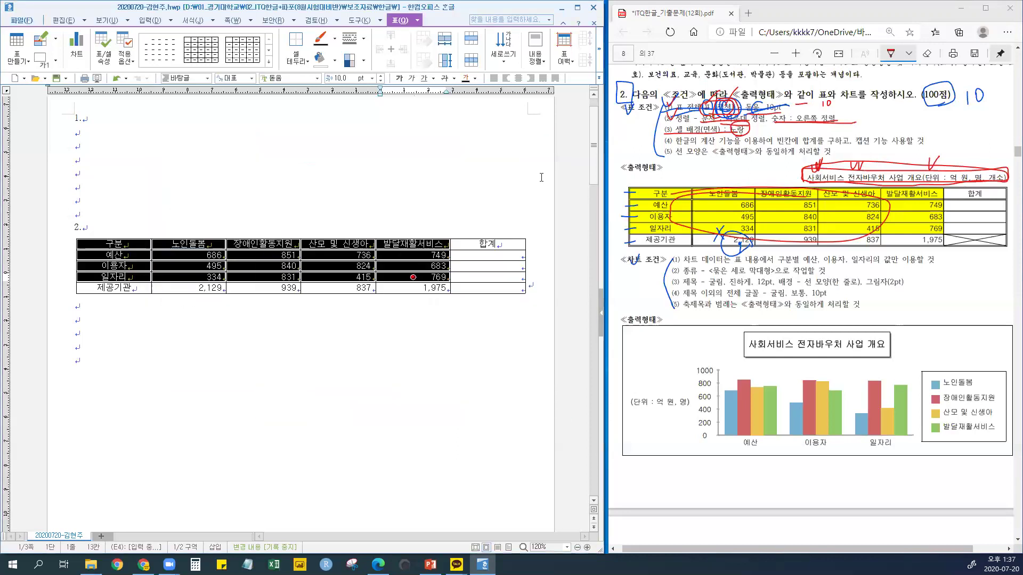
Fill the selected table cells from 구분 to 769 with yellow from the 오피스 colour theme
{"action": "key", "text": "l"}
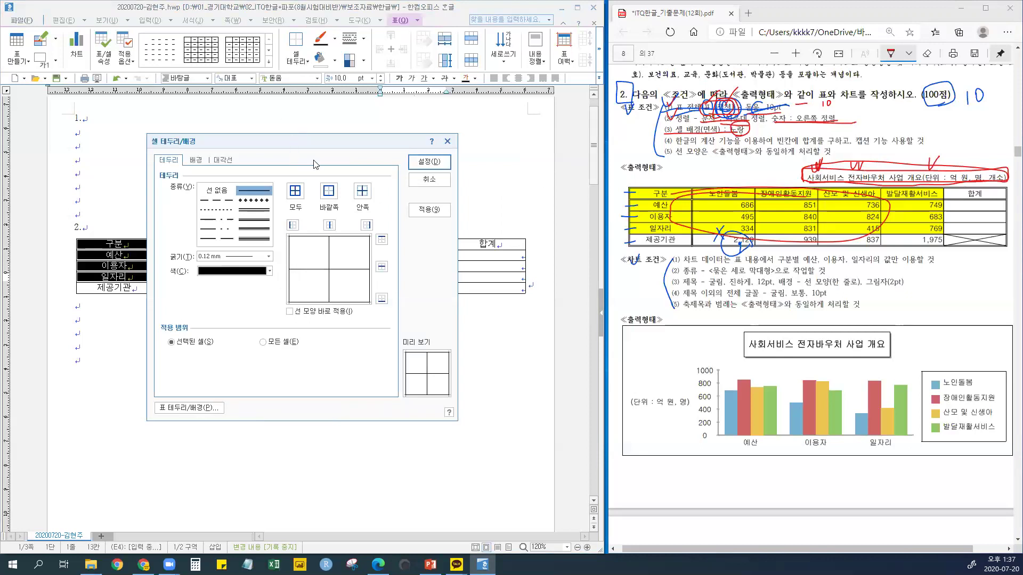
{"action": "left_click_drag", "start_coordinate": [290, 147], "coordinate": [405, 154]}
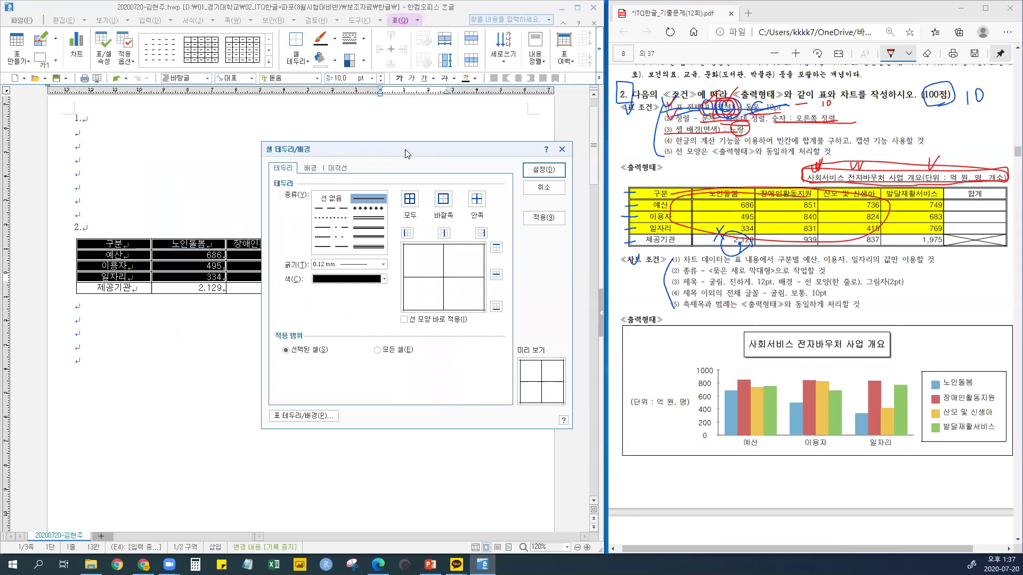
{"action": "left_click", "coordinate": [311, 169]}
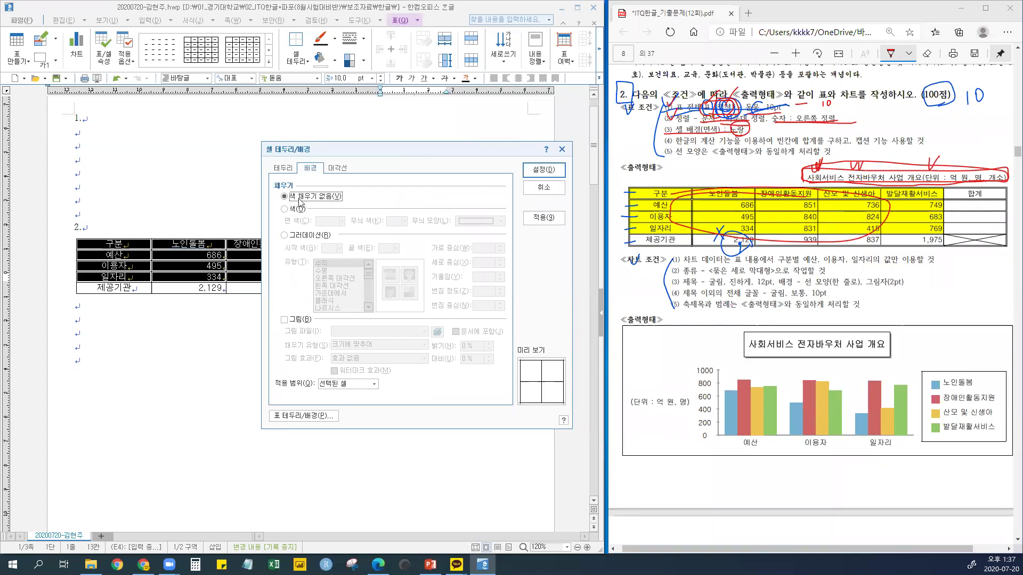
{"action": "left_click", "coordinate": [284, 210]}
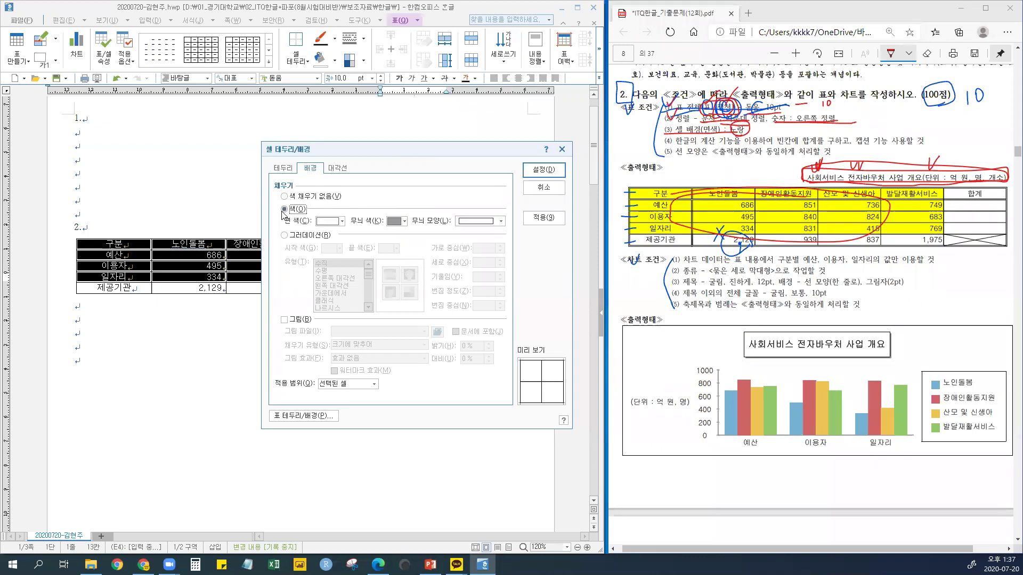
{"action": "left_click", "coordinate": [328, 222]}
{"action": "left_click", "coordinate": [328, 222]}
{"action": "left_click", "coordinate": [329, 222]}
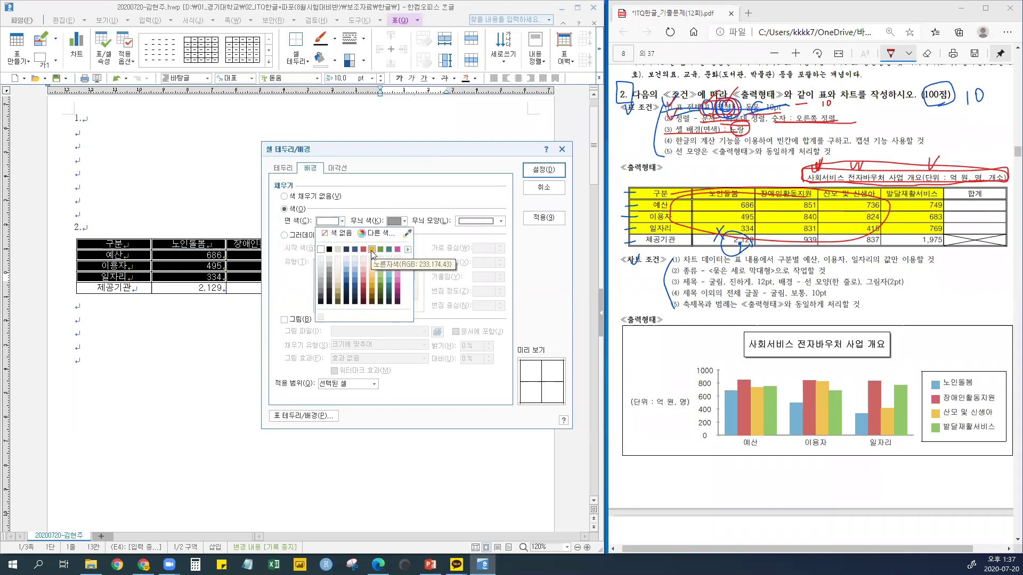
{"action": "left_click", "coordinate": [408, 249]}
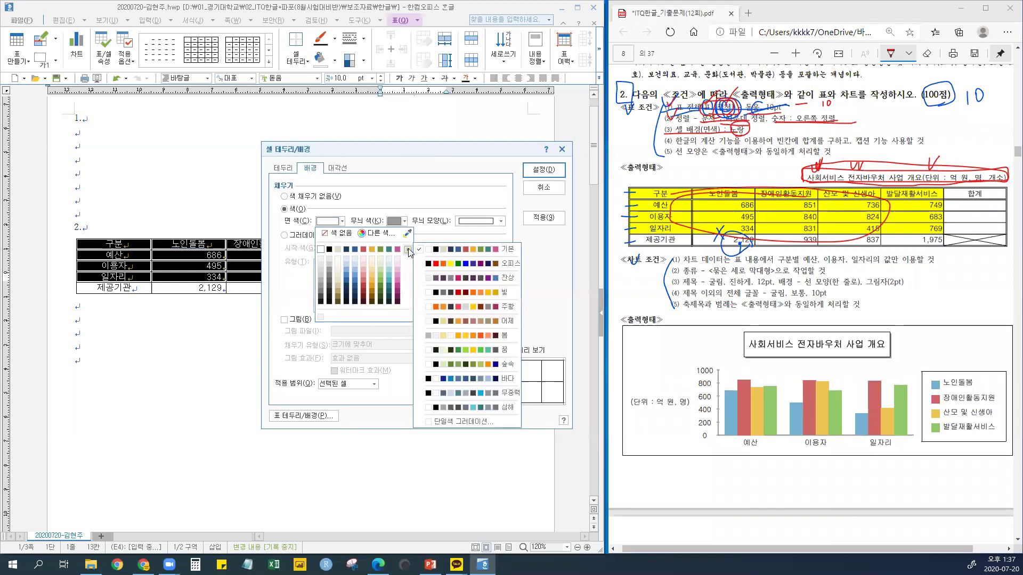
{"action": "left_click", "coordinate": [449, 263]}
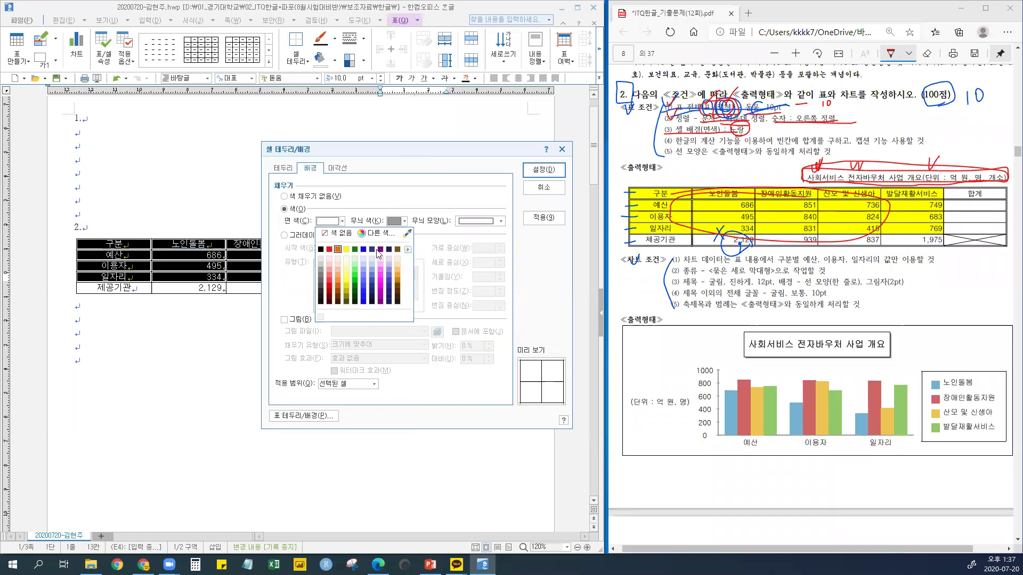
{"action": "left_click", "coordinate": [346, 250]}
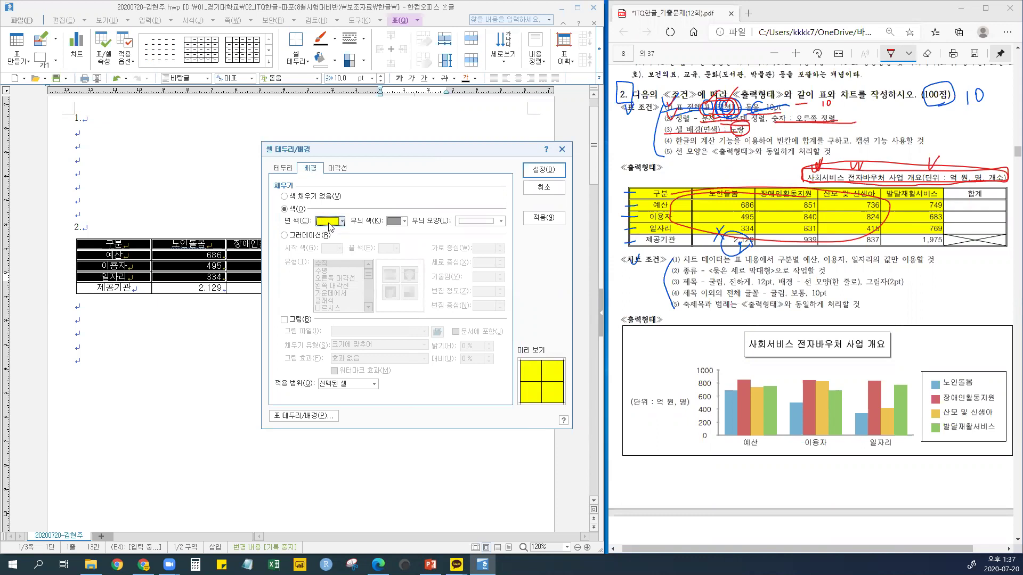
{"action": "left_click", "coordinate": [548, 171]}
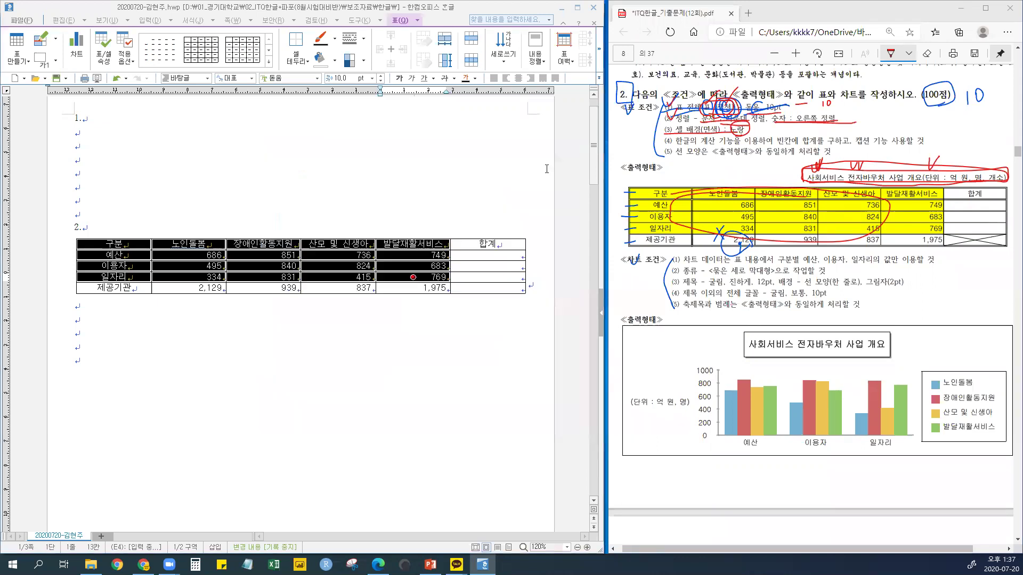
{"action": "left_click", "coordinate": [303, 347]}
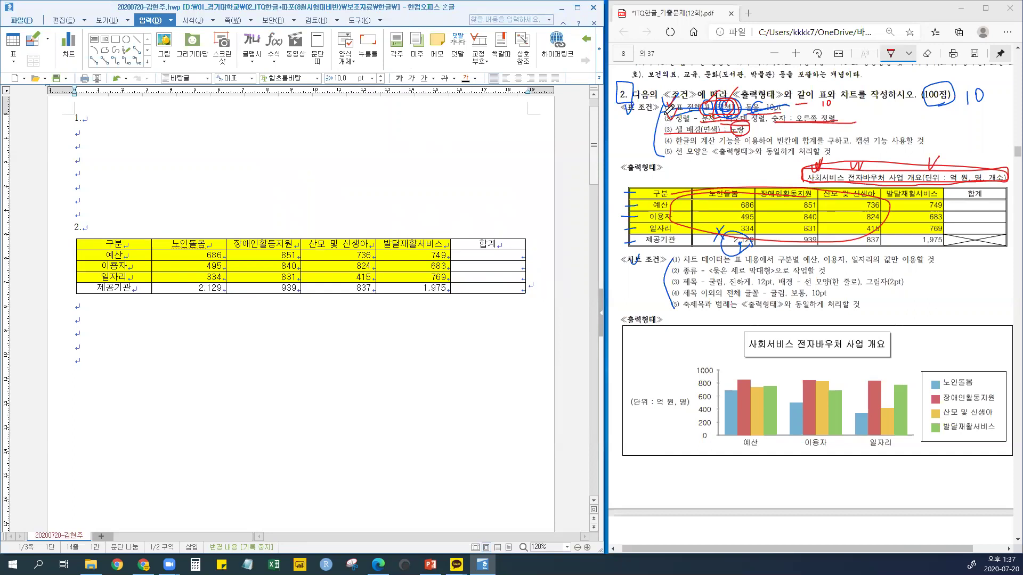
Tick condition (3), circle condition (4)'s 합계 and 캡션 requirements, and mark the blank 합계 cells in the PDF, crossing out the 제공기관 one
{"action": "left_click_drag", "start_coordinate": [668, 109], "coordinate": [667, 136]}
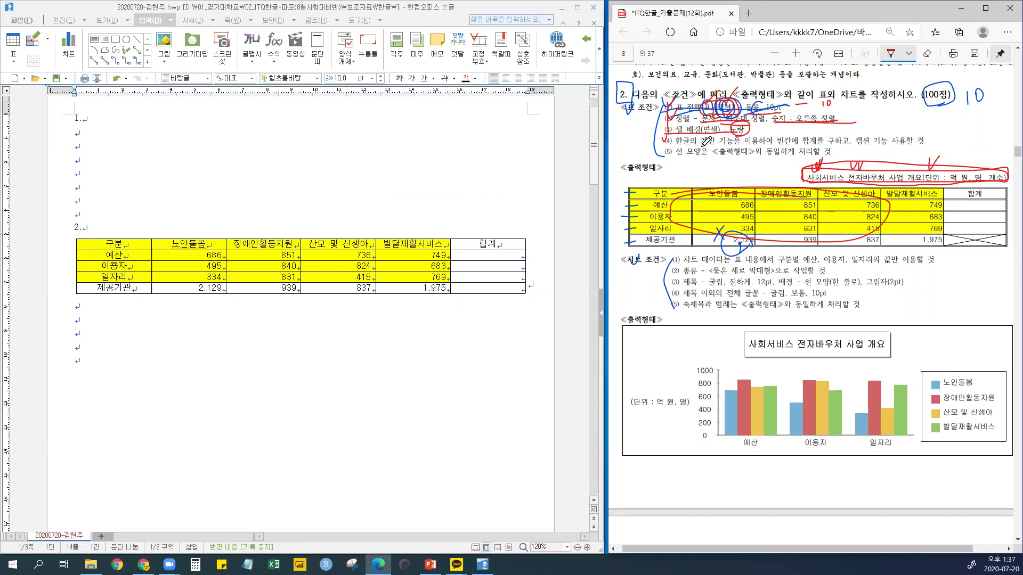
{"action": "mouse_move", "coordinate": [776, 140]}
{"action": "left_mouse_down"}
{"action": "mouse_move", "coordinate": [797, 131]}
{"action": "mouse_move", "coordinate": [820, 143]}
{"action": "mouse_move", "coordinate": [775, 145]}
{"action": "left_mouse_up"}
{"action": "mouse_move", "coordinate": [855, 145]}
{"action": "left_mouse_down"}
{"action": "mouse_move", "coordinate": [924, 144]}
{"action": "mouse_move", "coordinate": [930, 129]}
{"action": "mouse_move", "coordinate": [842, 135]}
{"action": "mouse_move", "coordinate": [854, 145]}
{"action": "mouse_move", "coordinate": [873, 111]}
{"action": "mouse_move", "coordinate": [832, 102]}
{"action": "mouse_move", "coordinate": [839, 109]}
{"action": "mouse_move", "coordinate": [840, 99]}
{"action": "left_mouse_up"}
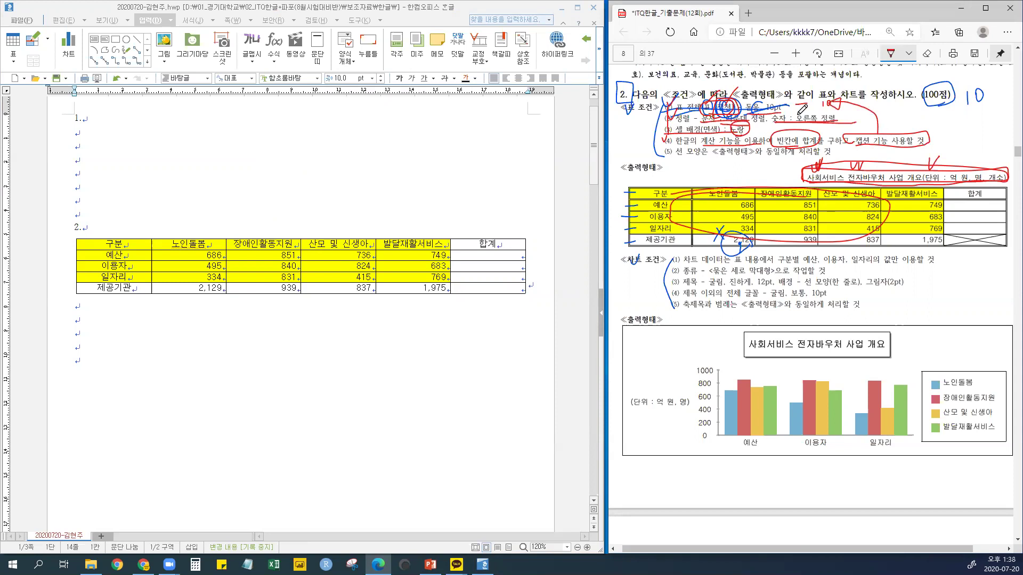
{"action": "left_click_drag", "start_coordinate": [749, 110], "coordinate": [770, 106]}
{"action": "left_click_drag", "start_coordinate": [981, 224], "coordinate": [990, 204]}
{"action": "left_click_drag", "start_coordinate": [1000, 242], "coordinate": [951, 252]}
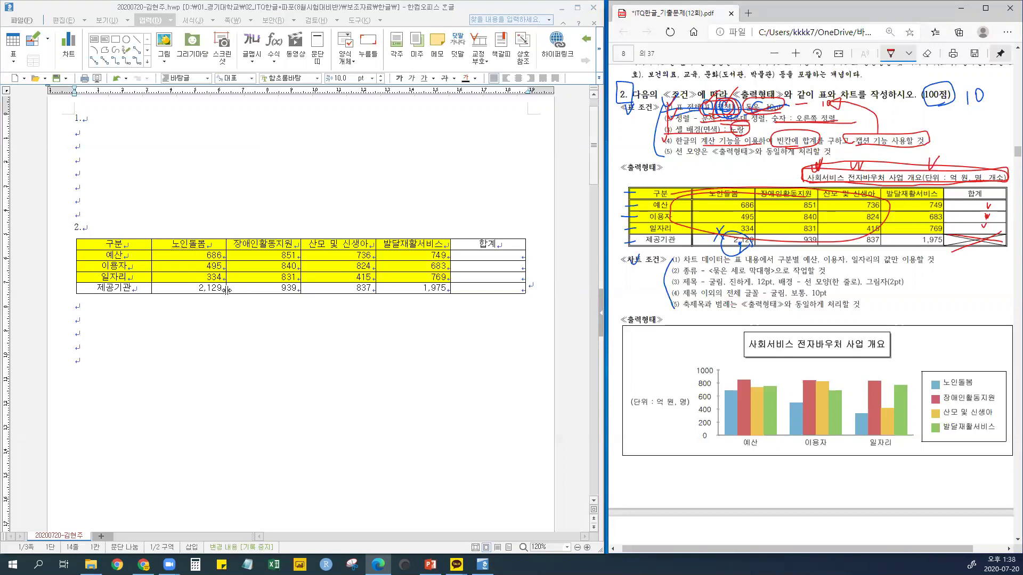
{"action": "left_click_drag", "start_coordinate": [200, 255], "coordinate": [510, 273]}
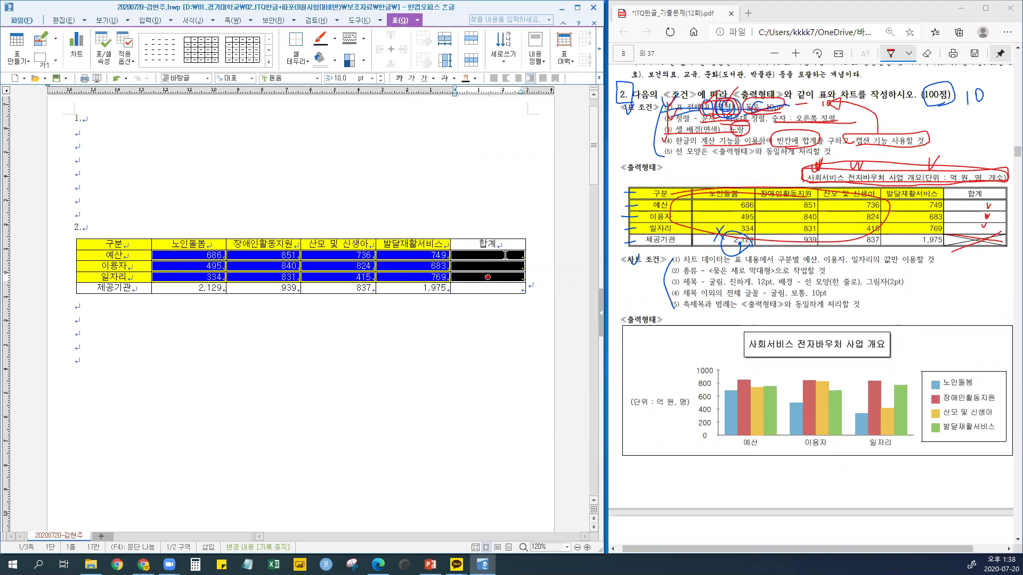
{"action": "left_click", "coordinate": [457, 208]}
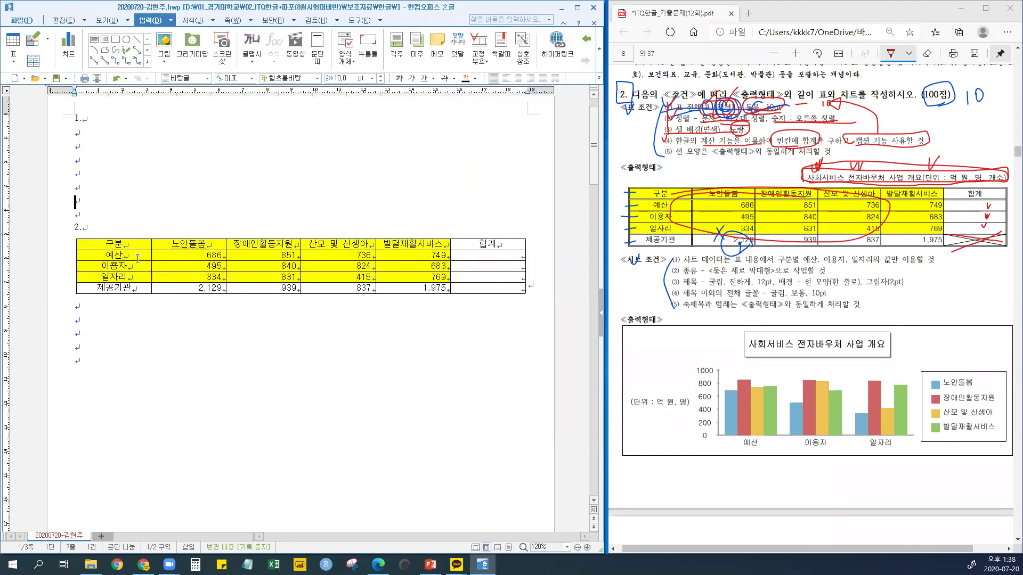
{"action": "left_click", "coordinate": [185, 245]}
{"action": "left_click", "coordinate": [416, 246]}
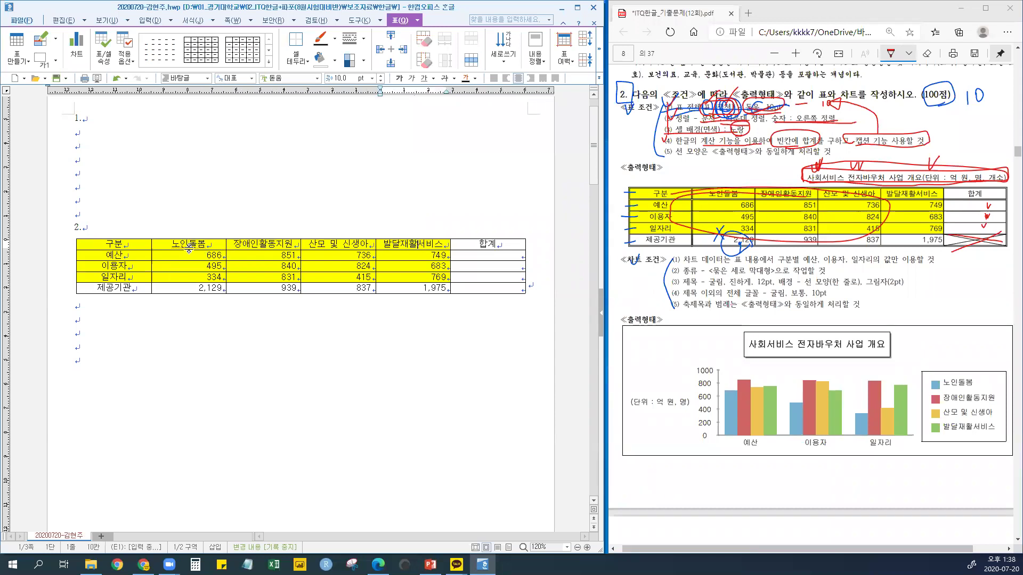
{"action": "left_click", "coordinate": [397, 243]}
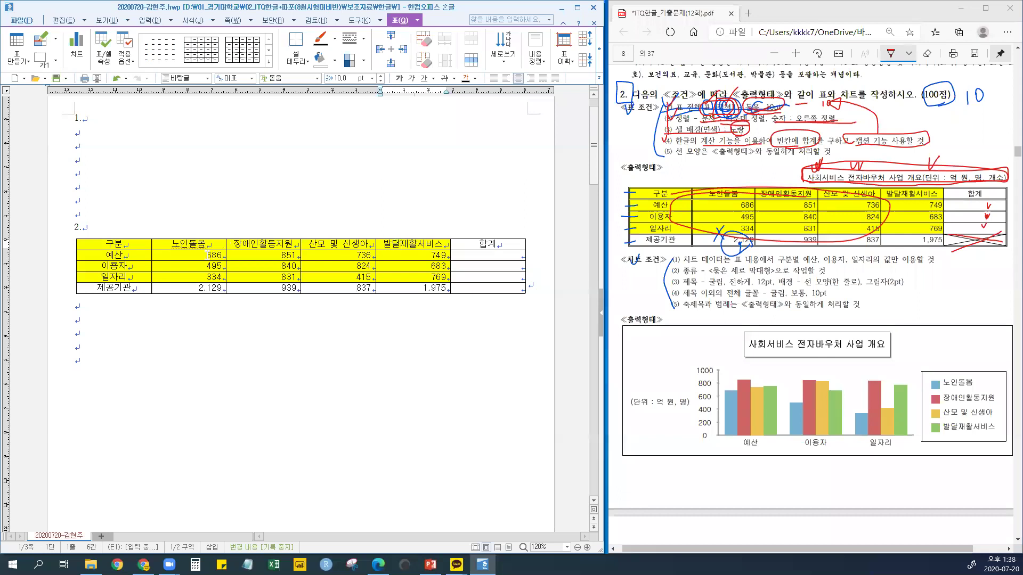
{"action": "left_click_drag", "start_coordinate": [354, 255], "coordinate": [446, 256]}
{"action": "left_click", "coordinate": [485, 255]}
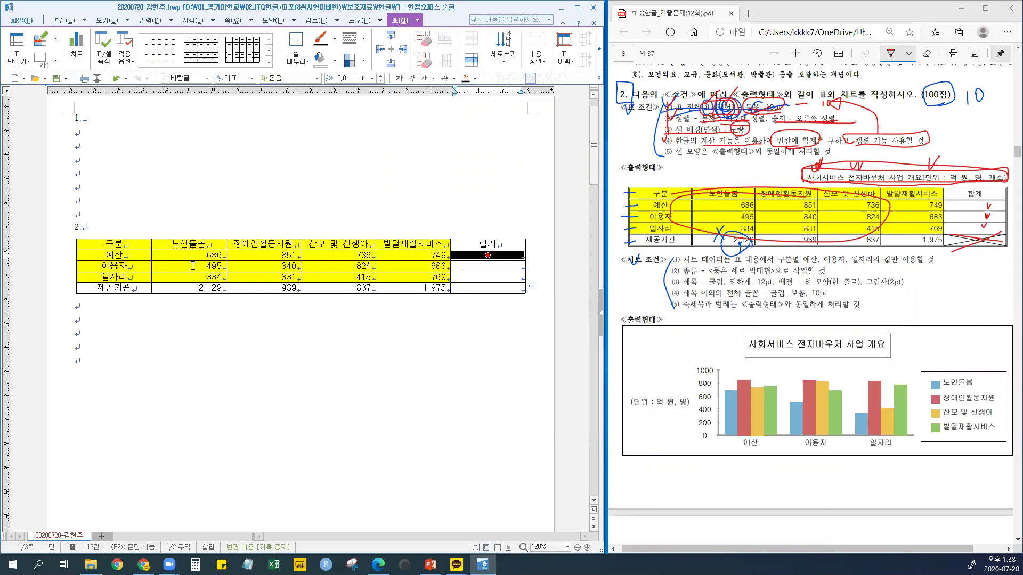
Calculate the 합계 cells for 예산, 이용자 and 일자리 with the block sum (블록 합계) over their rows
{"action": "left_click_drag", "start_coordinate": [203, 256], "coordinate": [478, 277]}
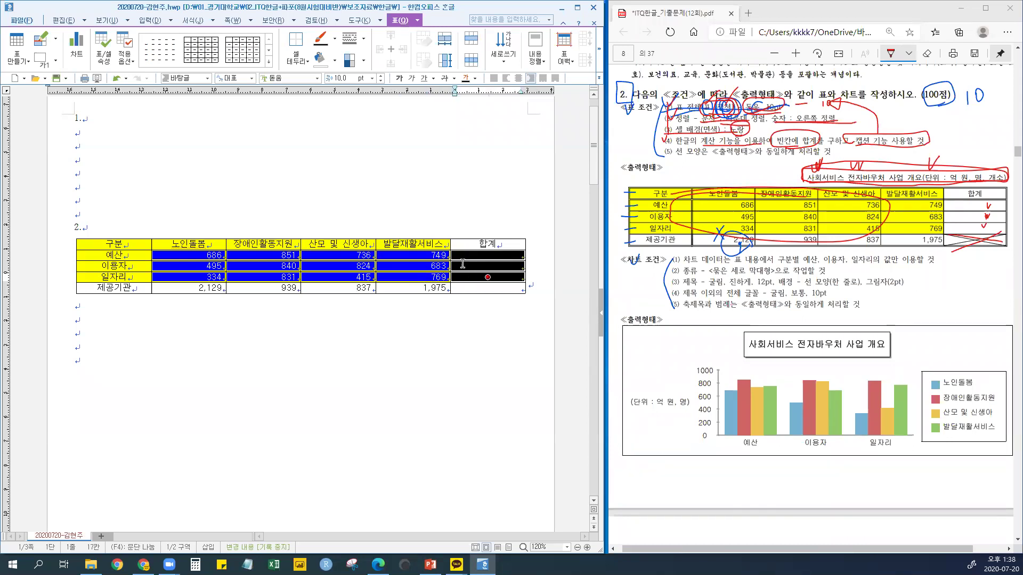
{"action": "right_click", "coordinate": [339, 255]}
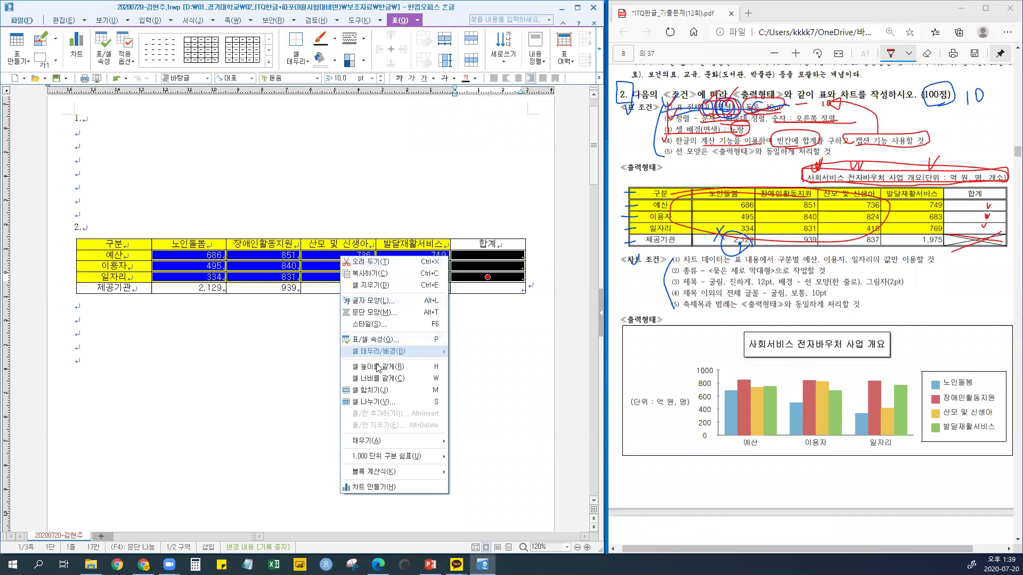
{"action": "mouse_move", "coordinate": [390, 475]}
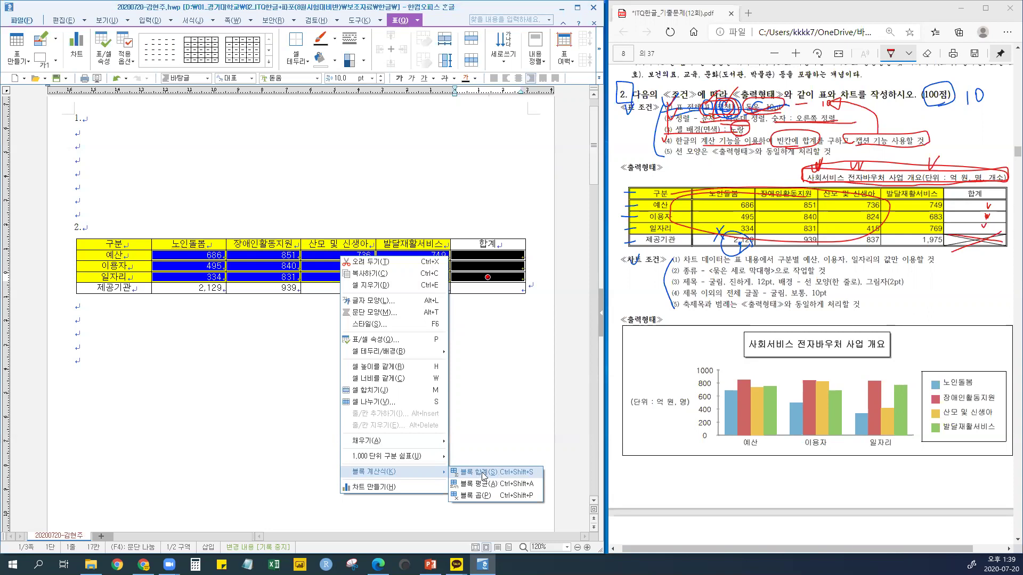
{"action": "left_click", "coordinate": [482, 472]}
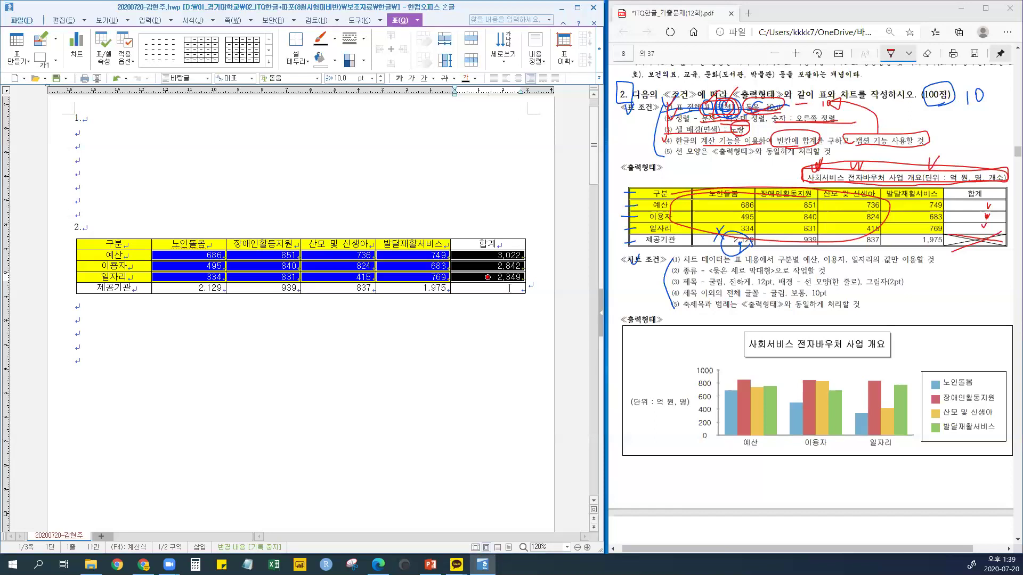
Right-align all number cells of the table, including the whole 합계 column
{"action": "left_click_drag", "start_coordinate": [208, 255], "coordinate": [483, 292]}
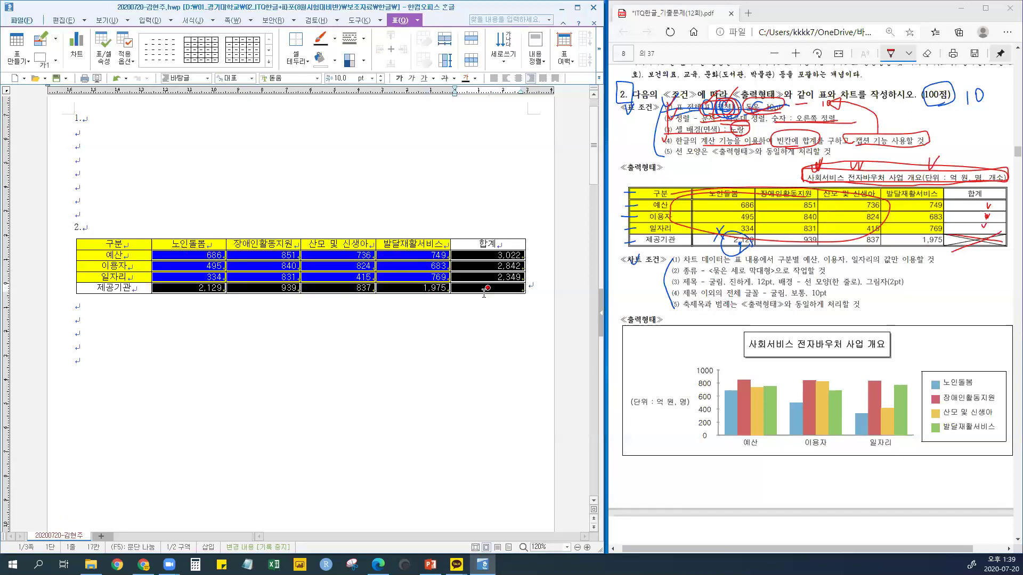
{"action": "left_click", "coordinate": [530, 79]}
{"action": "left_click", "coordinate": [478, 338]}
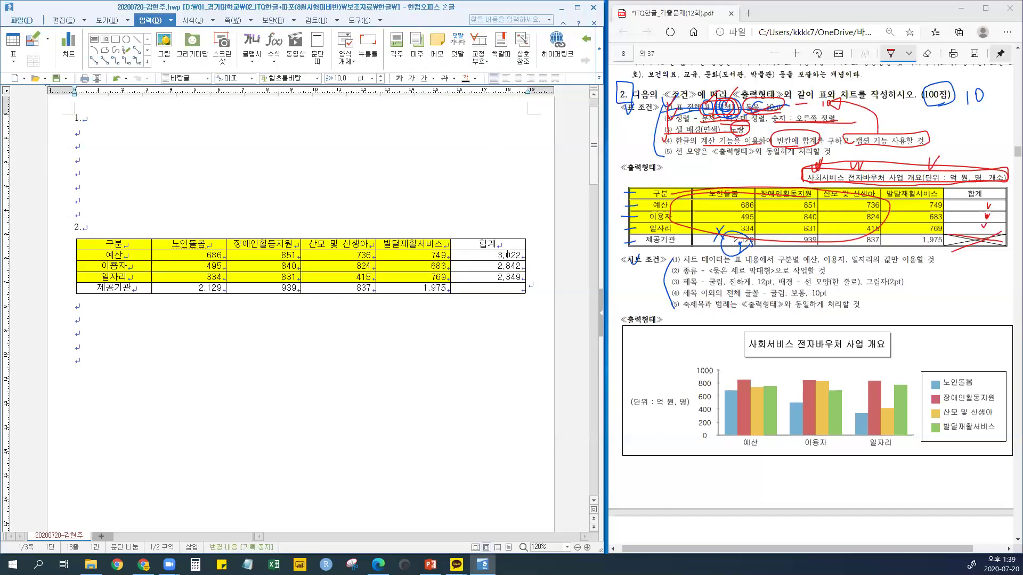
{"action": "left_click_drag", "start_coordinate": [507, 255], "coordinate": [509, 275]}
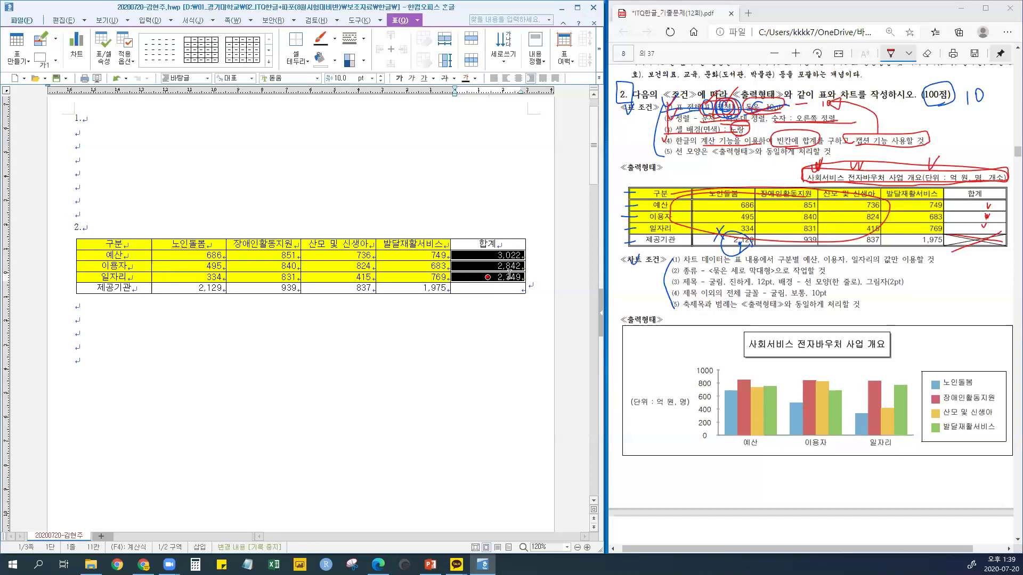
{"action": "left_click", "coordinate": [476, 382]}
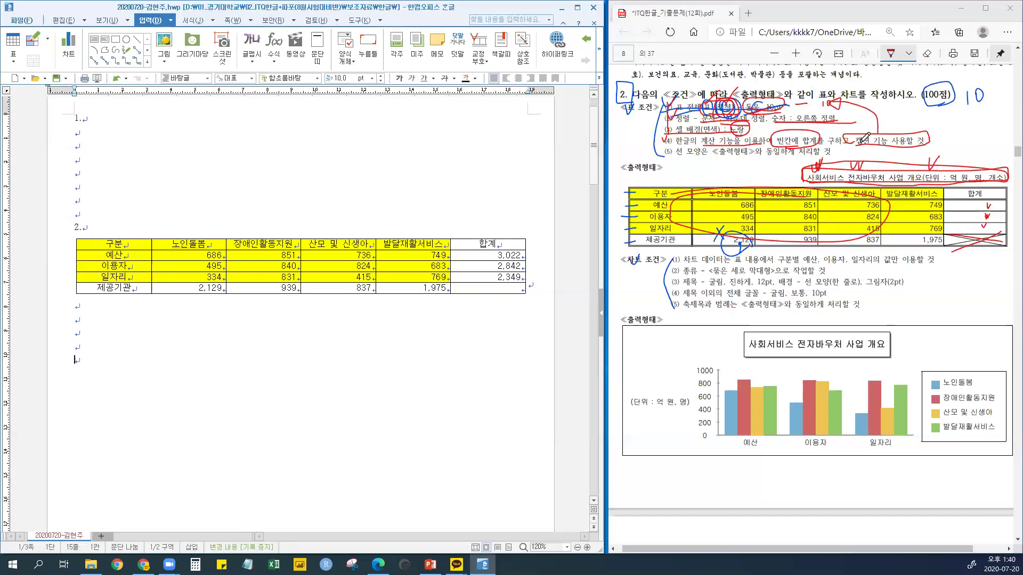
{"action": "left_click", "coordinate": [401, 265]}
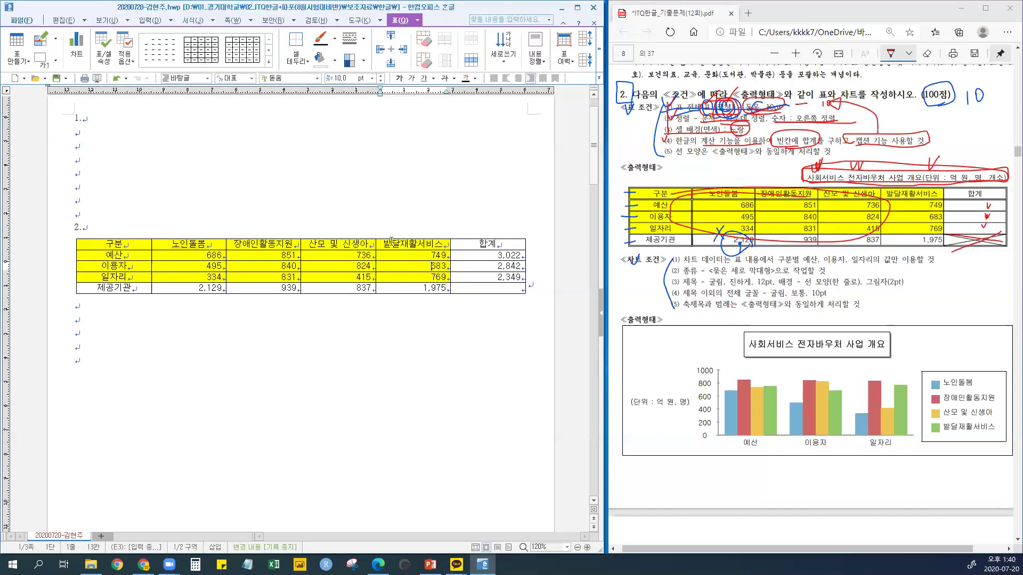
{"action": "left_click", "coordinate": [184, 257]}
{"action": "left_click", "coordinate": [262, 256]}
{"action": "left_click", "coordinate": [335, 267]}
{"action": "left_click", "coordinate": [400, 265]}
{"action": "left_click", "coordinate": [342, 256]}
{"action": "left_click", "coordinate": [335, 266]}
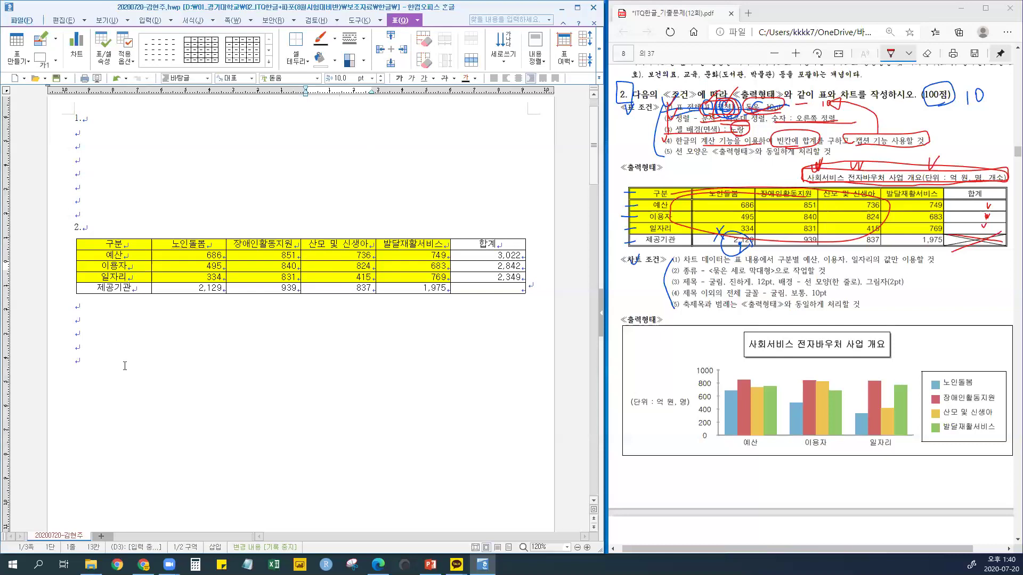
{"action": "left_click", "coordinate": [107, 414]}
{"action": "left_click", "coordinate": [85, 162]}
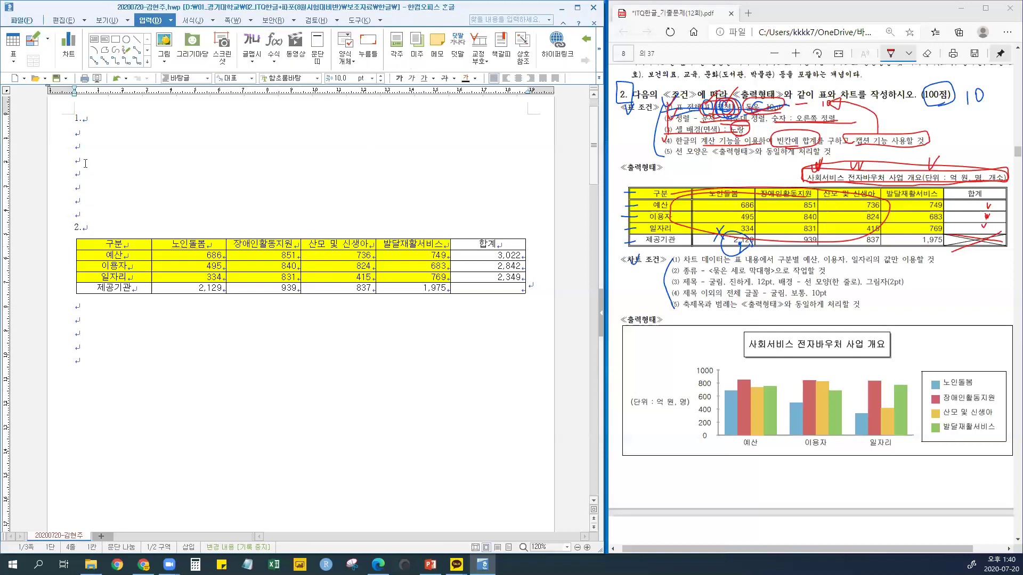
{"action": "left_click", "coordinate": [83, 347]}
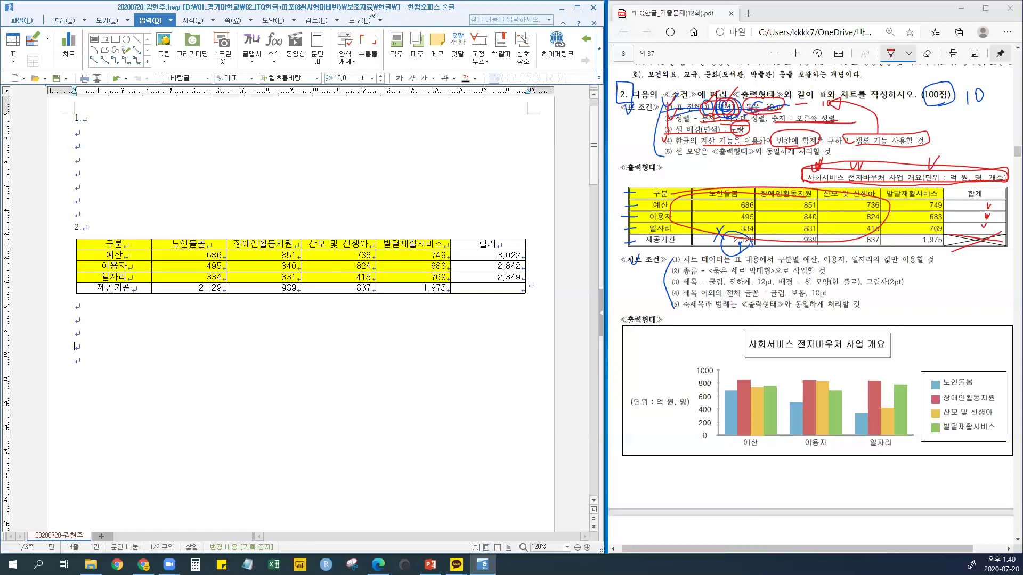
Add a caption above (위) the document's table and draw check marks beside the table caption in the PDF
{"action": "left_click", "coordinate": [343, 266]}
{"action": "left_click", "coordinate": [347, 279]}
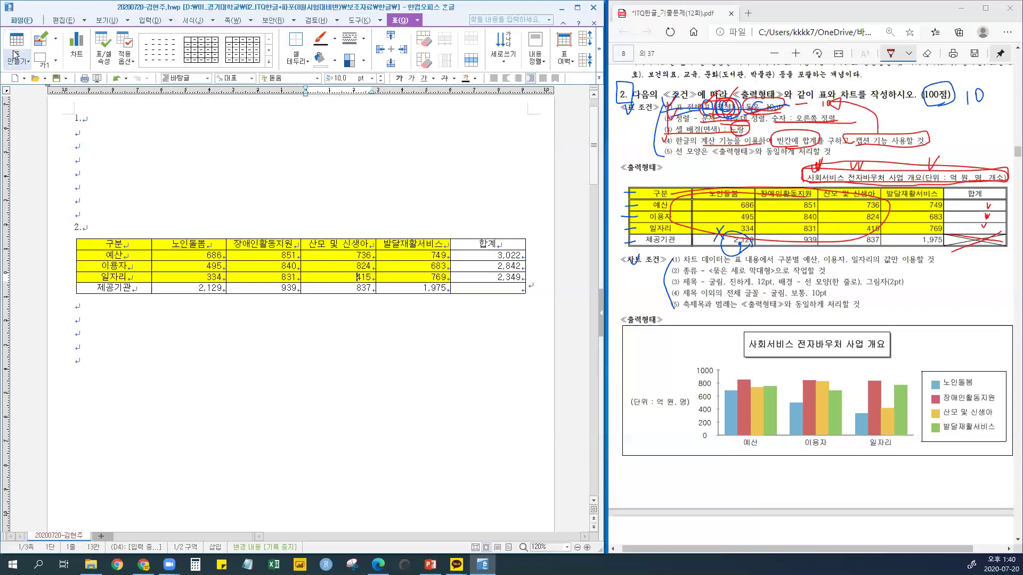
{"action": "left_click", "coordinate": [57, 65]}
{"action": "left_click", "coordinate": [58, 63]}
{"action": "left_click", "coordinate": [57, 63]}
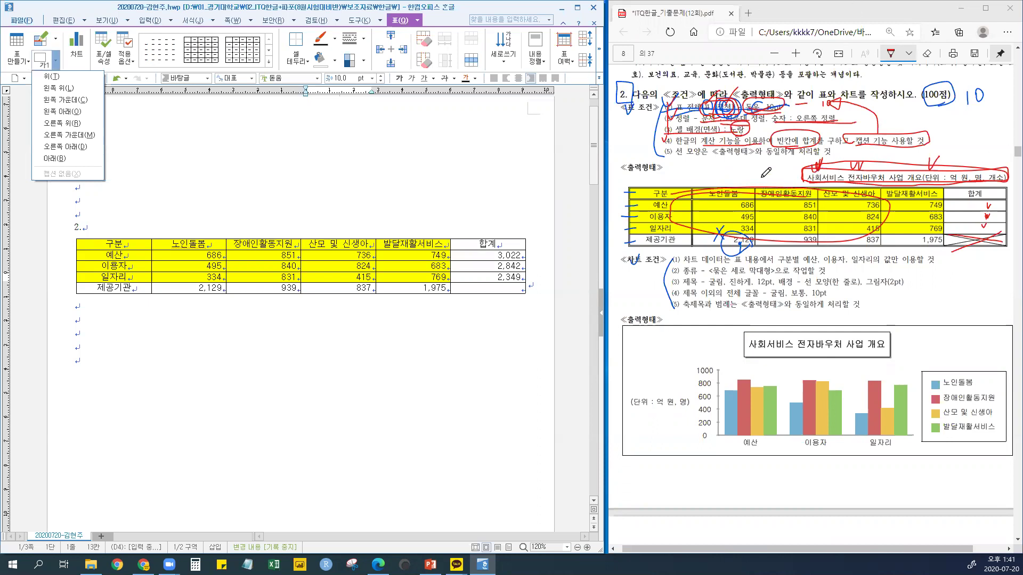
{"action": "left_click_drag", "start_coordinate": [781, 168], "coordinate": [795, 167]}
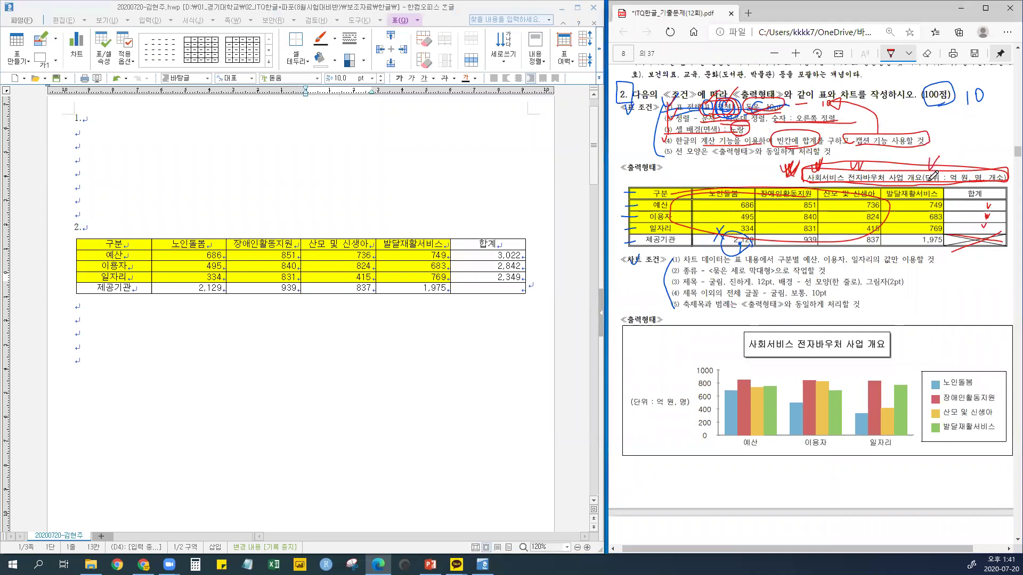
{"action": "left_click", "coordinate": [56, 60]}
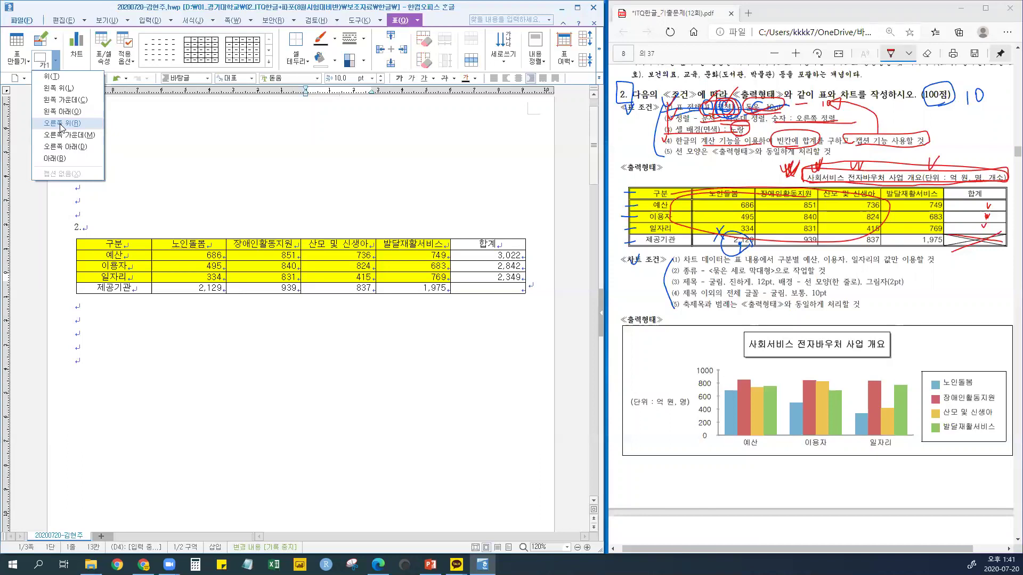
{"action": "left_click", "coordinate": [58, 80]}
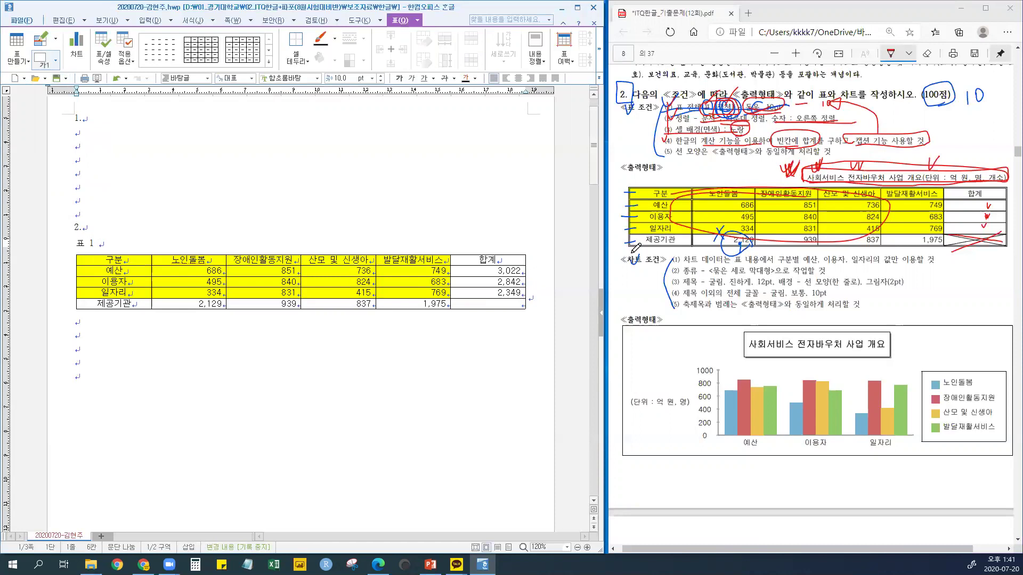
Remove the table caption's default text and number, and enter the caption 사회서비스 전자바우처 산업 개요(단위 : 억 원, 명, 개소)
{"action": "key", "text": "BackSpace"}
{"action": "key", "text": "BackSpace"}
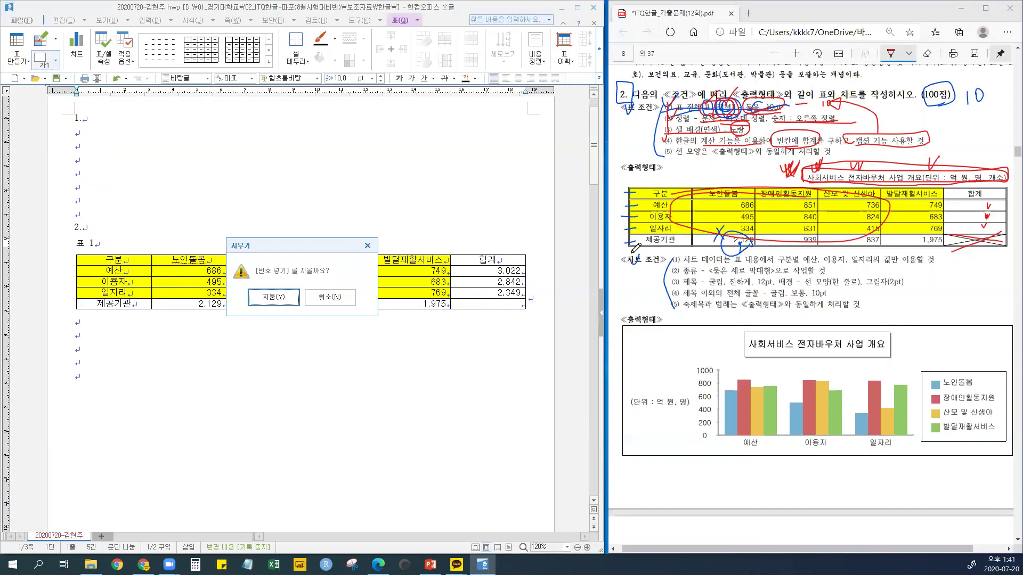
{"action": "key", "text": "Return"}
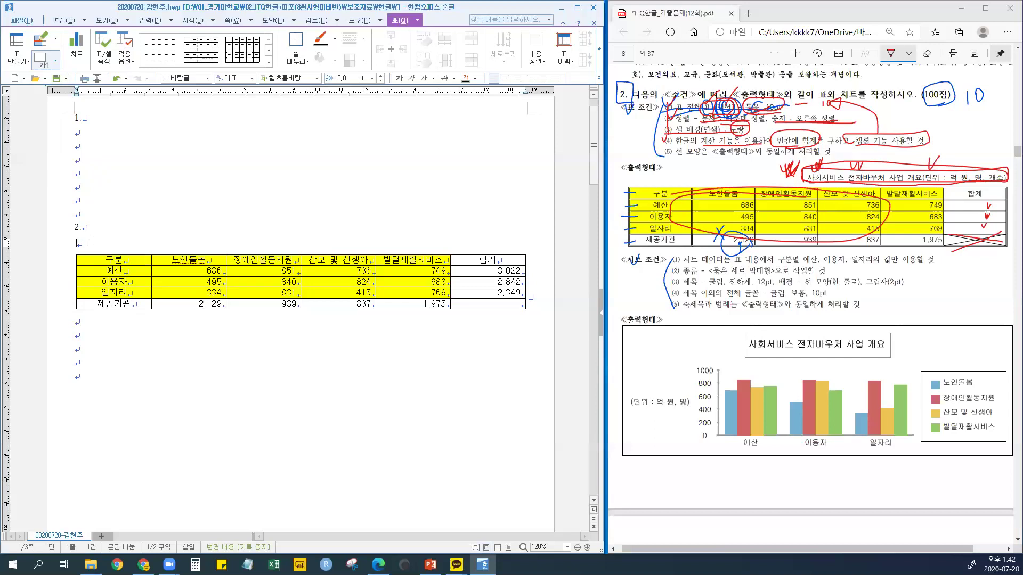
{"action": "type", "text": "실회서비스 전자바우"}
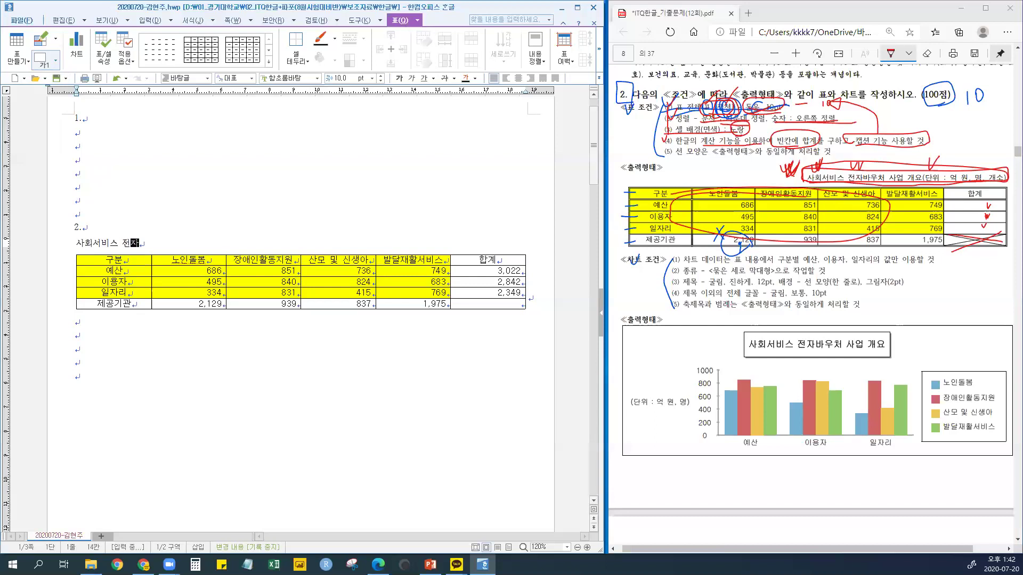
{"action": "type", "text": "처 산업 개요 단위 : 억 원, "}
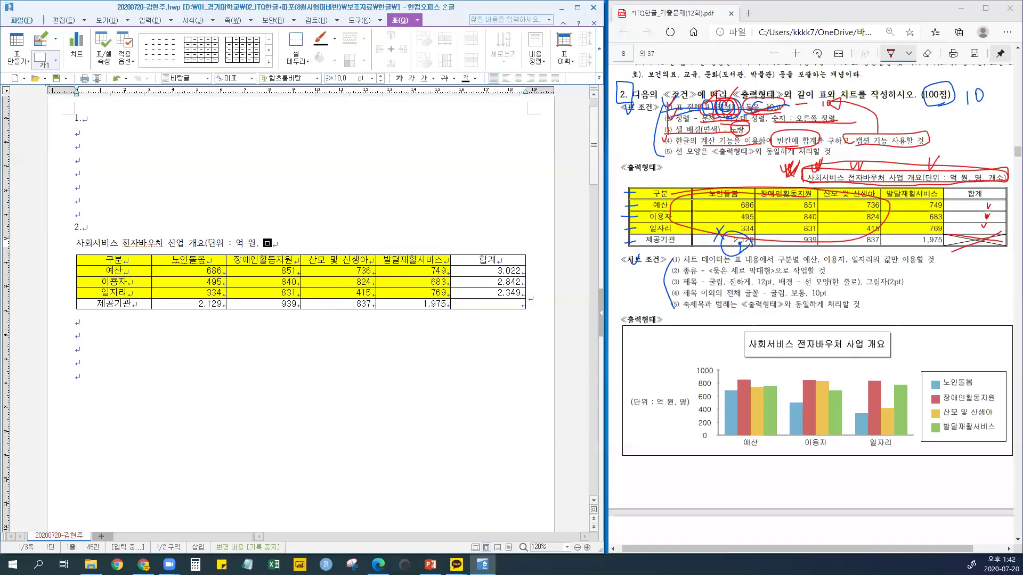
{"action": "type", "text": "명, 개소)"}
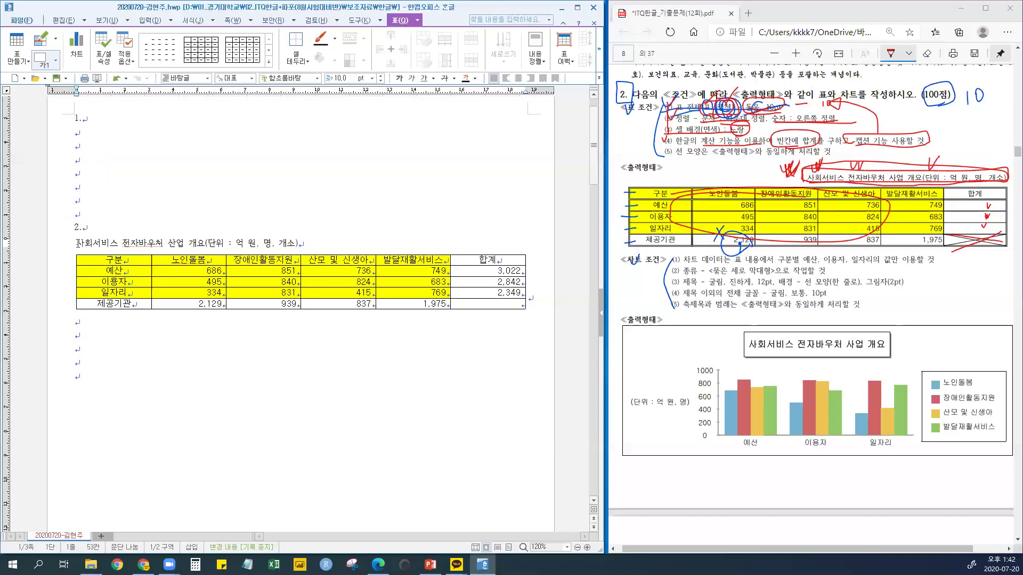
Set the font of the whole table caption to 돋움
{"action": "left_click_drag", "start_coordinate": [77, 244], "coordinate": [299, 244]}
{"action": "left_click", "coordinate": [303, 77]}
{"action": "type", "text": "돋움"}
{"action": "key", "text": "Return"}
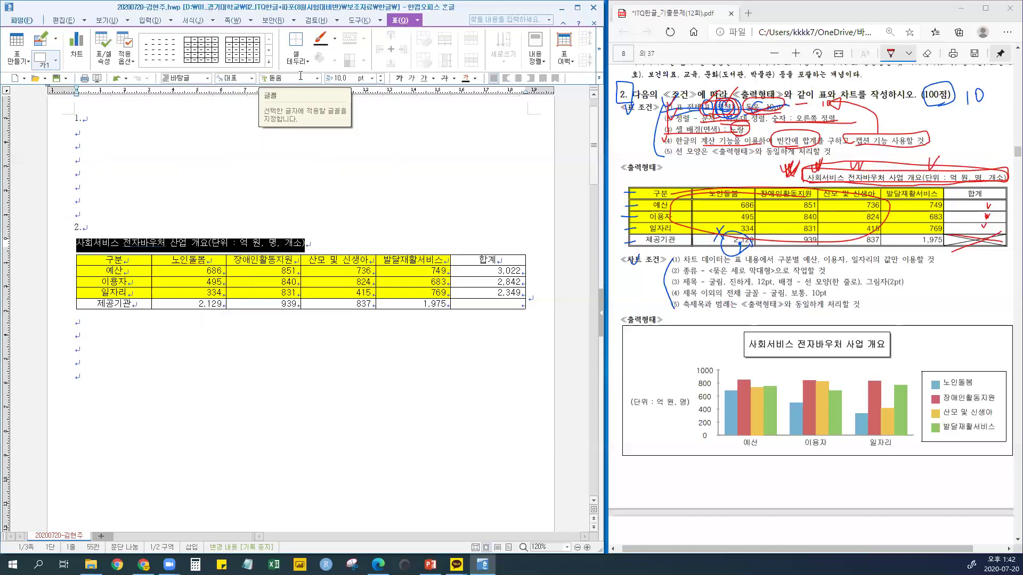
{"action": "left_click", "coordinate": [210, 270]}
{"action": "left_click", "coordinate": [190, 241]}
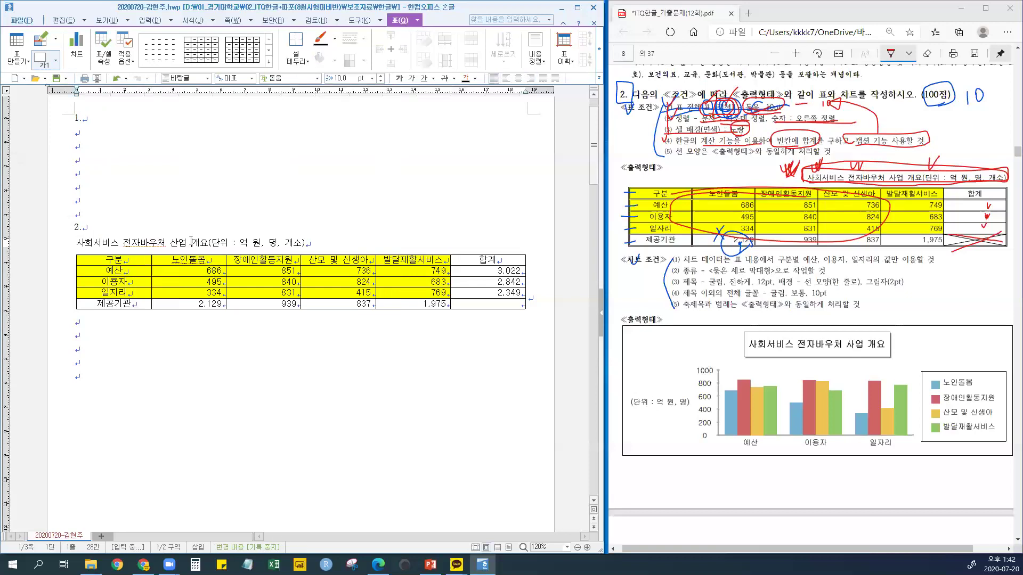
Right-align the caption line above the table
{"action": "mouse_move", "coordinate": [309, 244]}
{"action": "left_mouse_down"}
{"action": "mouse_move", "coordinate": [76, 244]}
{"action": "mouse_move", "coordinate": [305, 244]}
{"action": "left_mouse_up"}
{"action": "left_click", "coordinate": [182, 247]}
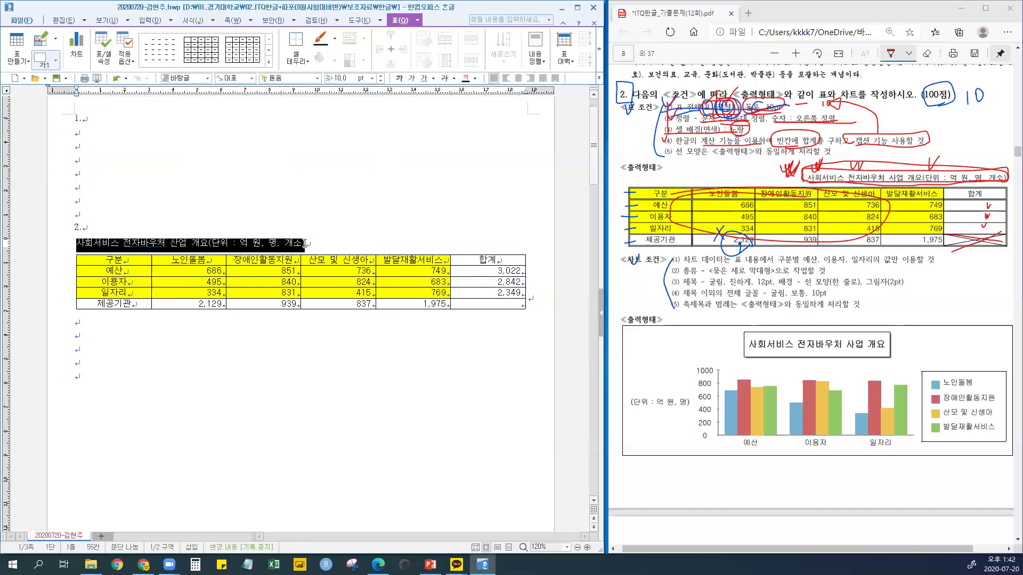
{"action": "left_click", "coordinate": [531, 78]}
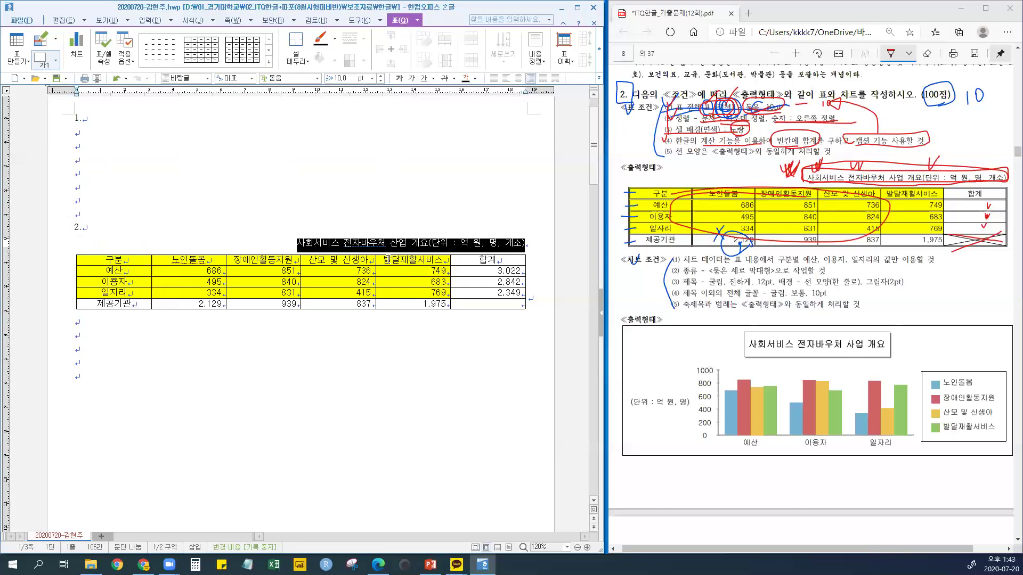
{"action": "left_click", "coordinate": [397, 246]}
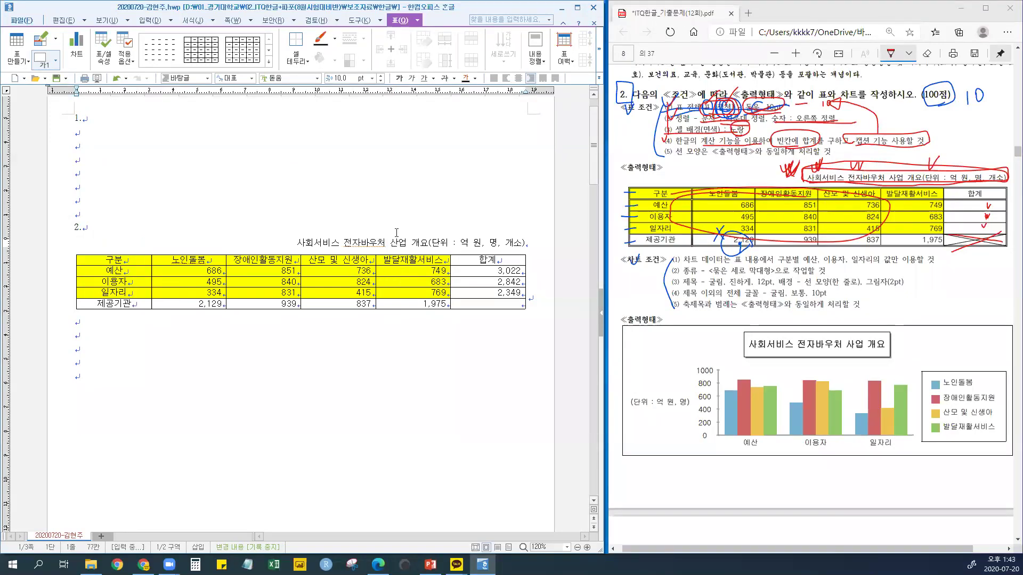
Erase the red ink over the PDF's table and caption, and handwrite 표 with an arrow in red before the caption
{"action": "left_click", "coordinate": [927, 53]}
{"action": "mouse_move", "coordinate": [847, 159]}
{"action": "left_mouse_down"}
{"action": "mouse_move", "coordinate": [793, 168]}
{"action": "mouse_move", "coordinate": [1004, 242]}
{"action": "mouse_move", "coordinate": [925, 163]}
{"action": "mouse_move", "coordinate": [939, 159]}
{"action": "mouse_move", "coordinate": [836, 186]}
{"action": "mouse_move", "coordinate": [748, 245]}
{"action": "mouse_move", "coordinate": [991, 201]}
{"action": "left_mouse_up"}
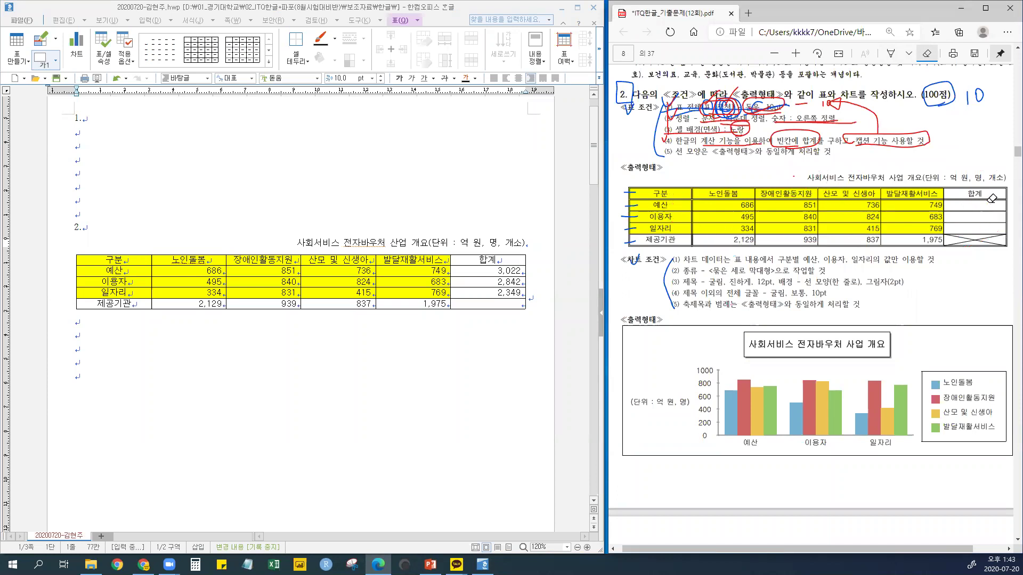
{"action": "left_click", "coordinate": [889, 55]}
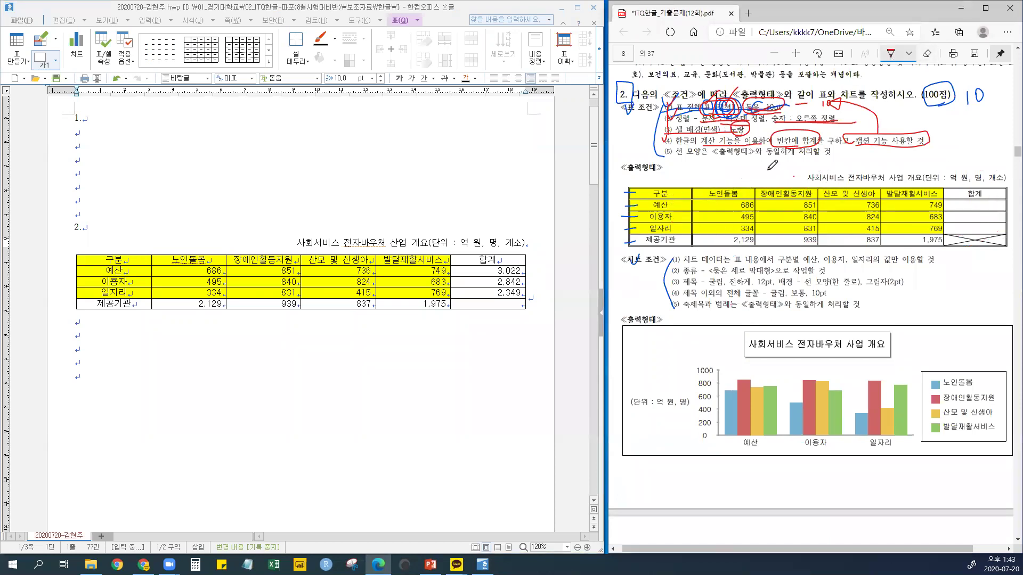
{"action": "mouse_move", "coordinate": [764, 171]}
{"action": "left_mouse_down"}
{"action": "mouse_move", "coordinate": [768, 184]}
{"action": "mouse_move", "coordinate": [784, 173]}
{"action": "left_mouse_up"}
{"action": "left_click", "coordinate": [792, 175]}
{"action": "left_click_drag", "start_coordinate": [709, 169], "coordinate": [752, 179]}
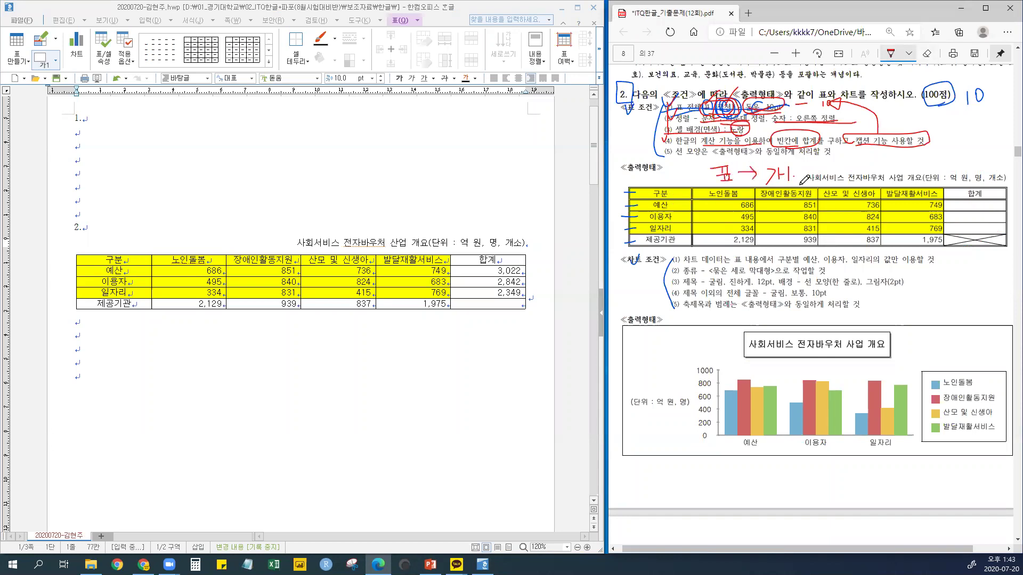
Bracket both ends of the PDF's table caption and annotate the positions above and below the table in red, writing 위 above it
{"action": "left_click_drag", "start_coordinate": [810, 162], "coordinate": [812, 184]}
{"action": "left_click_drag", "start_coordinate": [1005, 168], "coordinate": [1006, 189]}
{"action": "left_click_drag", "start_coordinate": [890, 149], "coordinate": [893, 170]}
{"action": "left_click_drag", "start_coordinate": [876, 257], "coordinate": [877, 256]}
{"action": "mouse_move", "coordinate": [886, 253]}
{"action": "left_mouse_down"}
{"action": "mouse_move", "coordinate": [886, 265]}
{"action": "mouse_move", "coordinate": [900, 262]}
{"action": "left_mouse_up"}
{"action": "left_click_drag", "start_coordinate": [901, 256], "coordinate": [909, 264]}
{"action": "left_click", "coordinate": [322, 242]}
{"action": "mouse_move", "coordinate": [903, 261]}
{"action": "left_mouse_down"}
{"action": "mouse_move", "coordinate": [1011, 247]}
{"action": "mouse_move", "coordinate": [932, 247]}
{"action": "mouse_move", "coordinate": [897, 258]}
{"action": "mouse_move", "coordinate": [1012, 251]}
{"action": "mouse_move", "coordinate": [897, 251]}
{"action": "left_mouse_up"}
Switch the document table's caption position twice between below (아래) and above (위), finishing above
{"action": "left_click", "coordinate": [281, 281]}
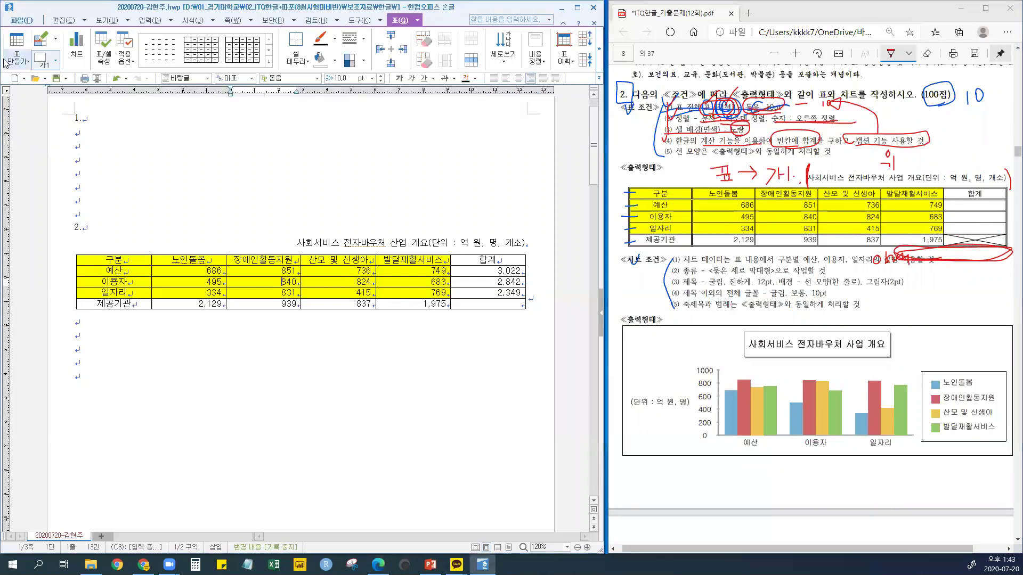
{"action": "left_click", "coordinate": [57, 67]}
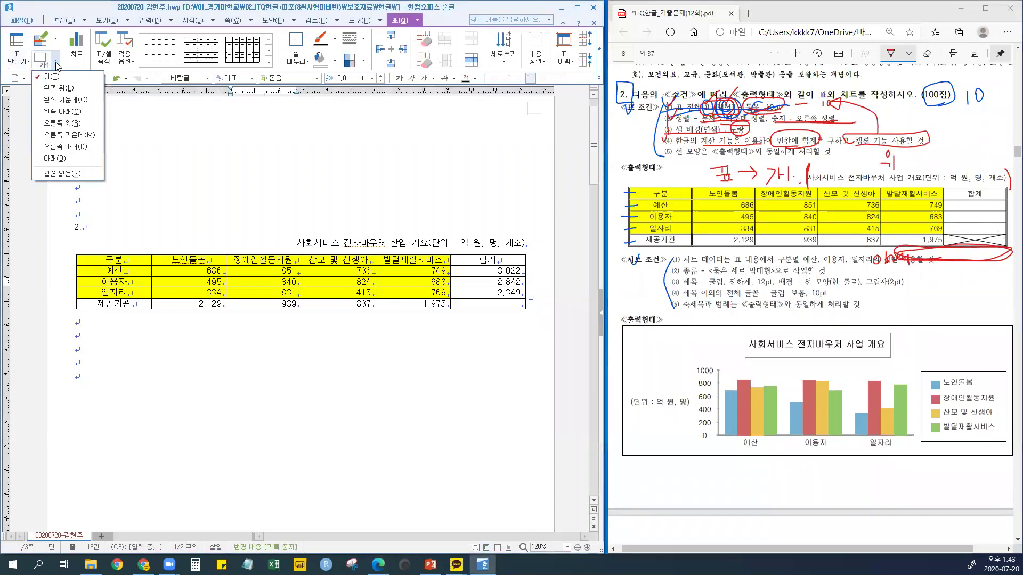
{"action": "left_click", "coordinate": [289, 283]}
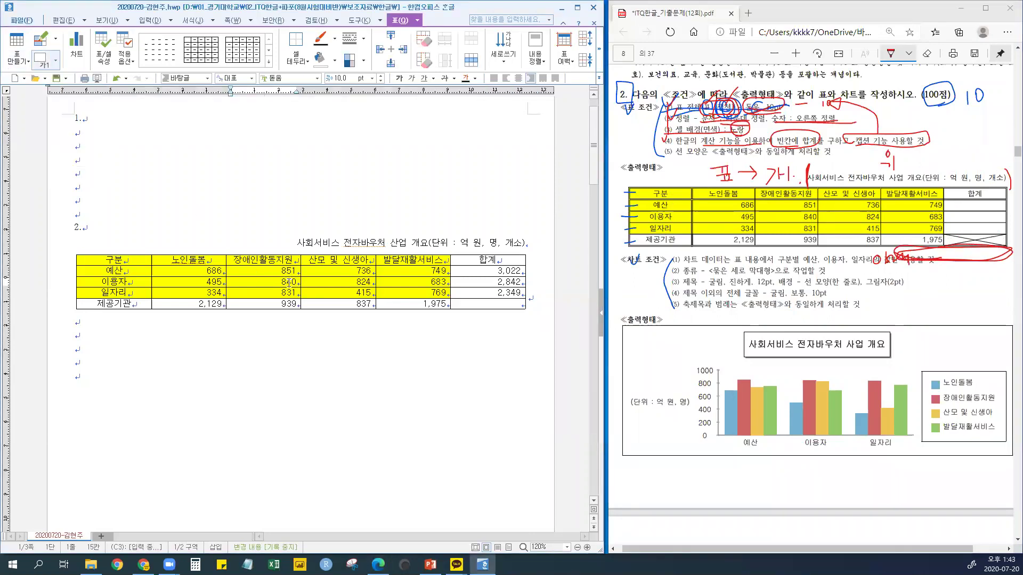
{"action": "left_click", "coordinate": [56, 60]}
{"action": "left_click", "coordinate": [68, 159]}
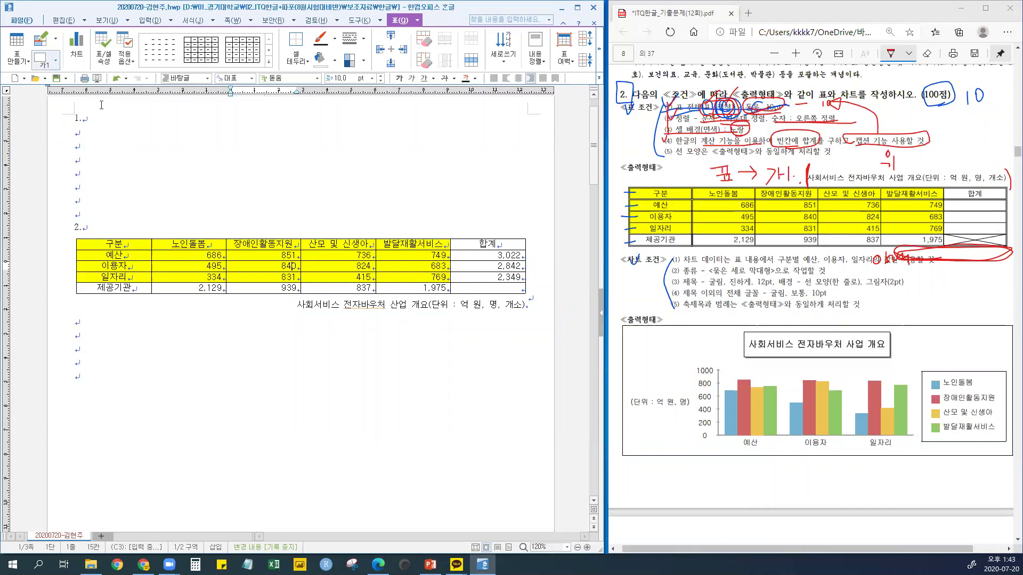
{"action": "left_click", "coordinate": [56, 60]}
{"action": "left_click", "coordinate": [63, 81]}
{"action": "left_click", "coordinate": [56, 61]}
{"action": "left_click", "coordinate": [59, 160]}
{"action": "left_click", "coordinate": [56, 61]}
{"action": "left_click", "coordinate": [63, 82]}
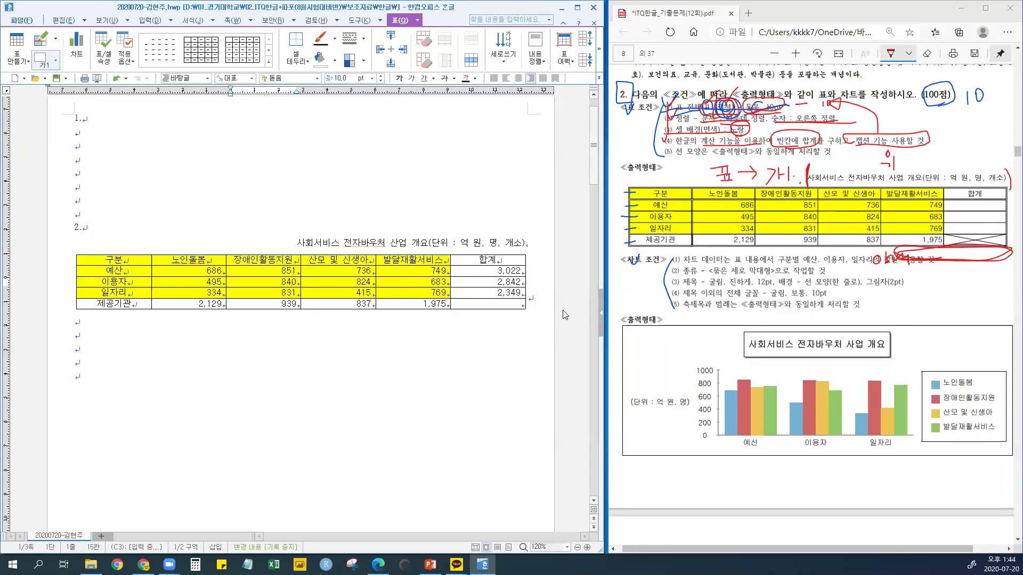
Put the cursor outside the table, return it to a cell to set the caption to 아래, and repeat to restore 위
{"action": "left_click", "coordinate": [529, 302]}
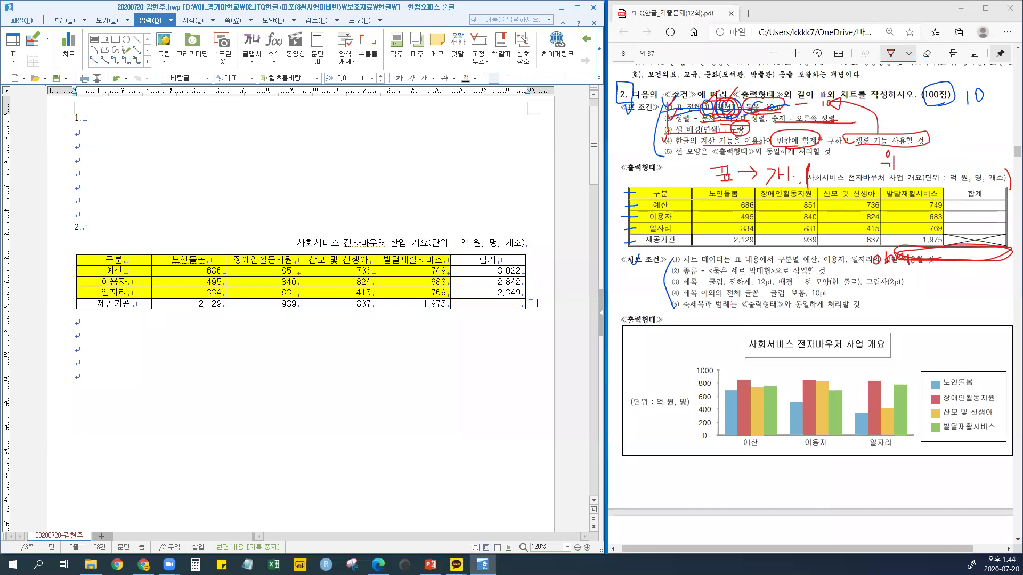
{"action": "left_click", "coordinate": [311, 274]}
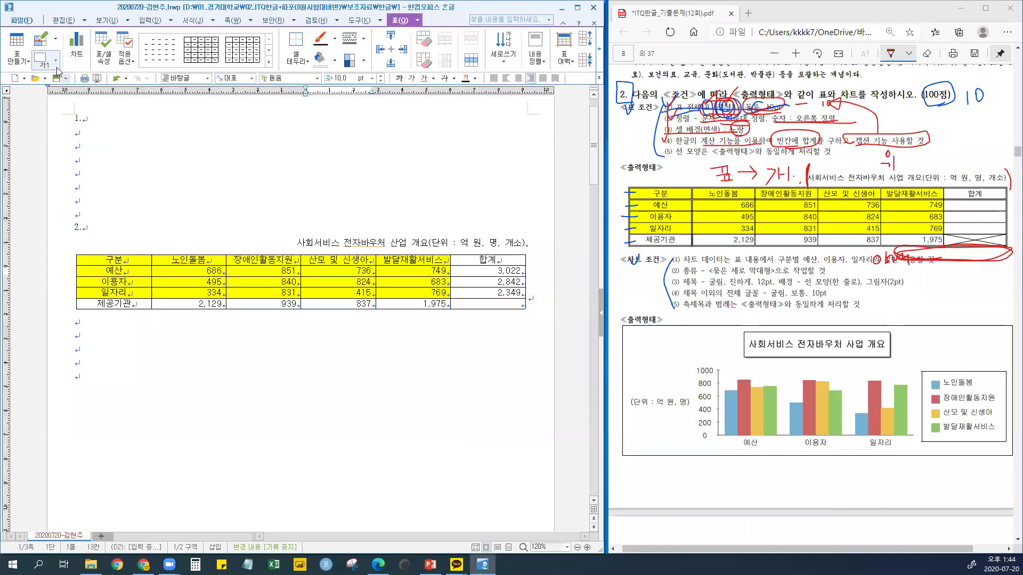
{"action": "left_click", "coordinate": [57, 64]}
{"action": "left_click", "coordinate": [54, 158]}
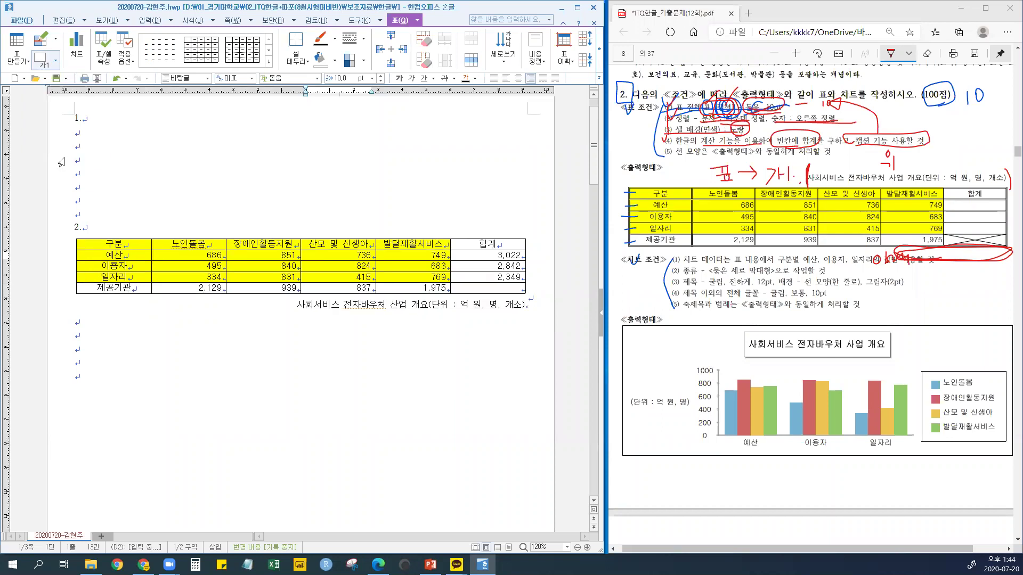
{"action": "left_click", "coordinate": [534, 303]}
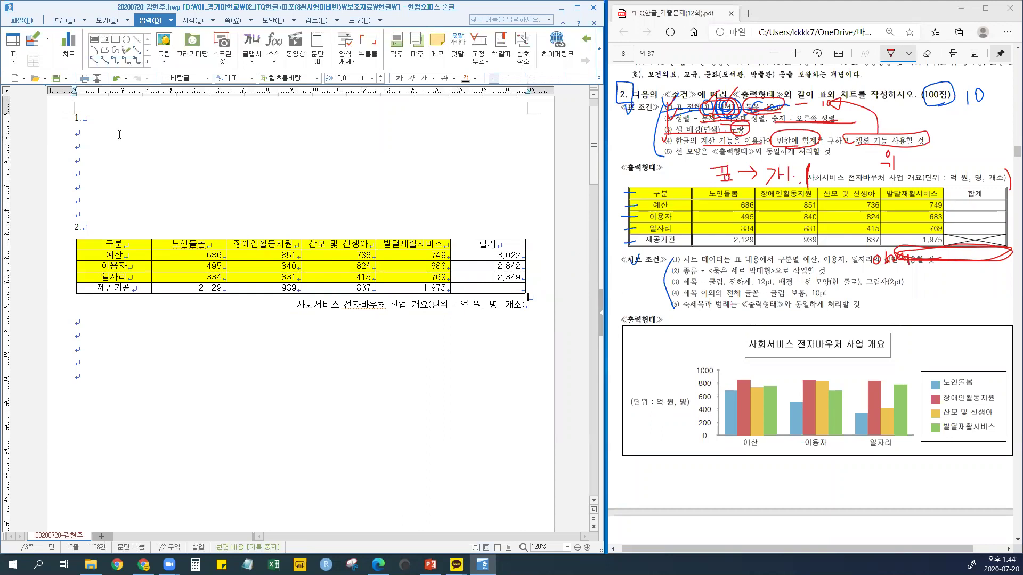
{"action": "left_click", "coordinate": [317, 263]}
{"action": "left_click", "coordinate": [56, 61]}
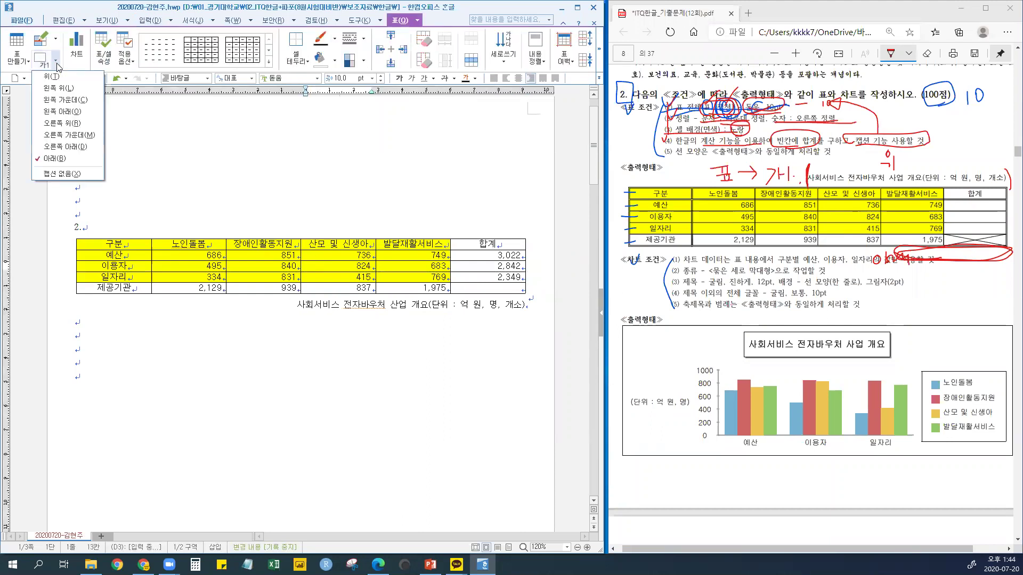
{"action": "left_click", "coordinate": [60, 77]}
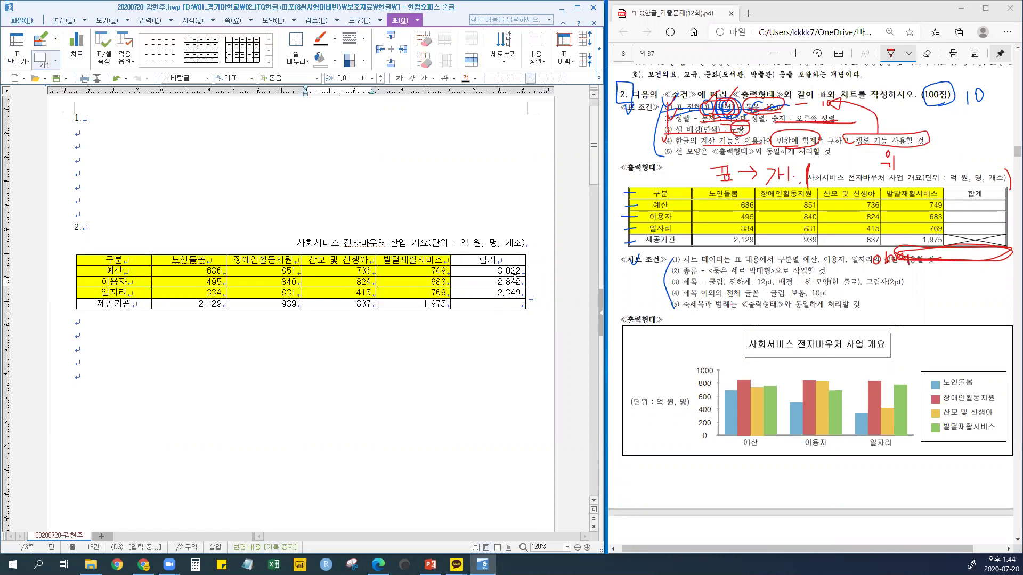
{"action": "left_click", "coordinate": [57, 282]}
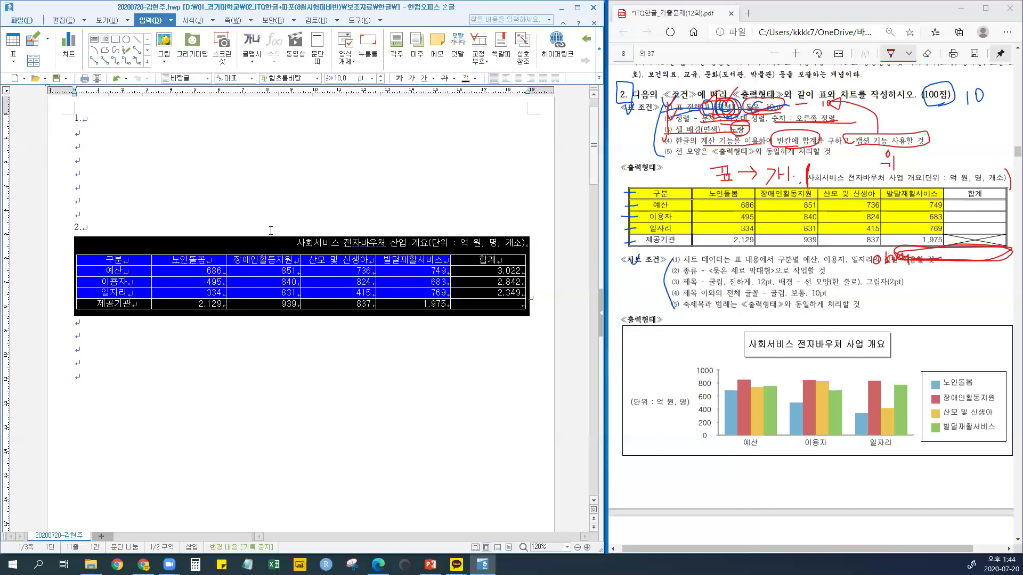
{"action": "left_click", "coordinate": [417, 353]}
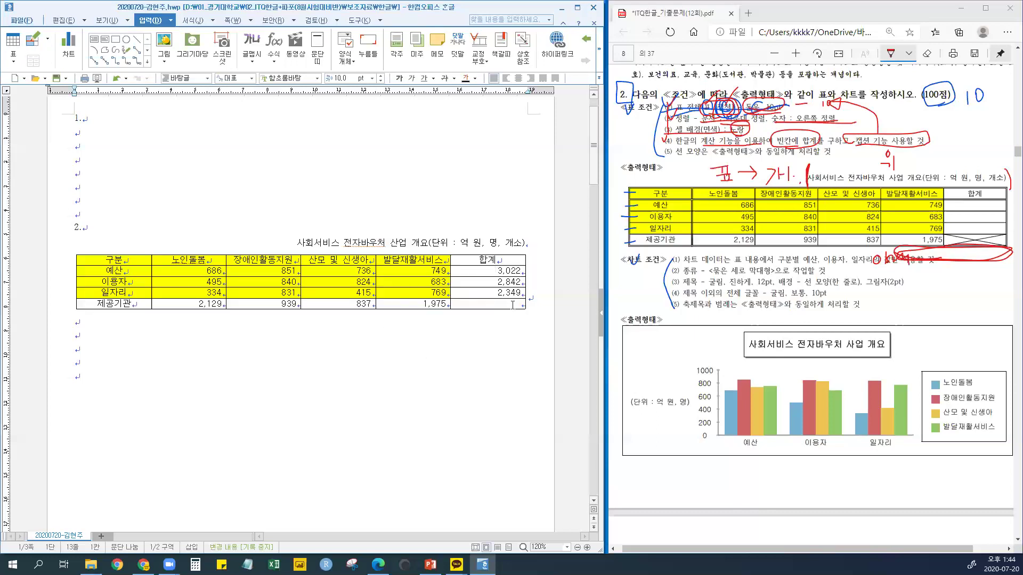
Mark table condition (5) about line shapes in the PDF, and write a circled L beside it
{"action": "left_click", "coordinate": [676, 153]}
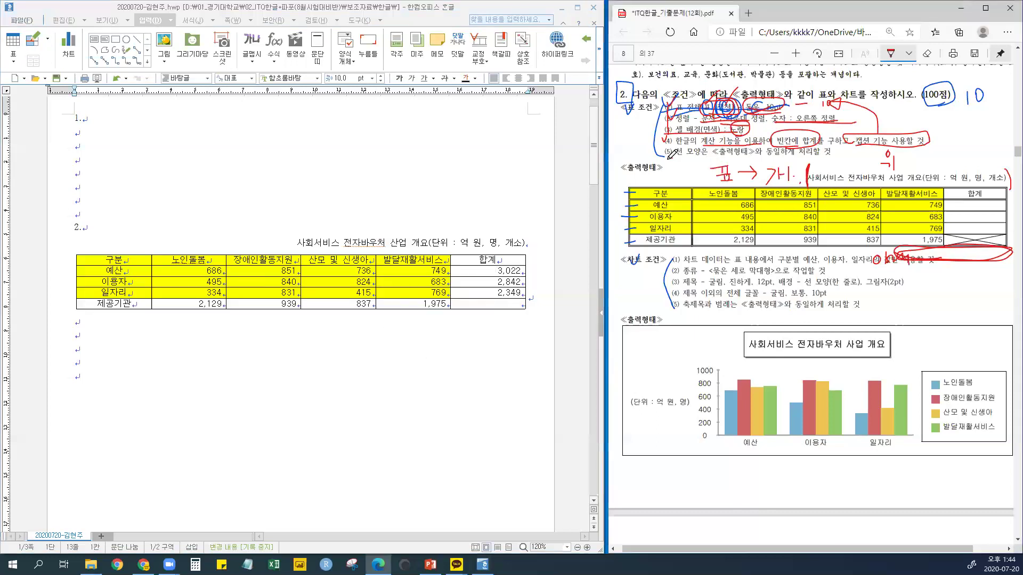
{"action": "mouse_move", "coordinate": [665, 147]}
{"action": "left_mouse_down"}
{"action": "mouse_move", "coordinate": [669, 160]}
{"action": "mouse_move", "coordinate": [839, 152]}
{"action": "mouse_move", "coordinate": [861, 166]}
{"action": "mouse_move", "coordinate": [843, 168]}
{"action": "mouse_move", "coordinate": [865, 160]}
{"action": "mouse_move", "coordinate": [860, 172]}
{"action": "left_mouse_up"}
{"action": "left_click", "coordinate": [854, 154]}
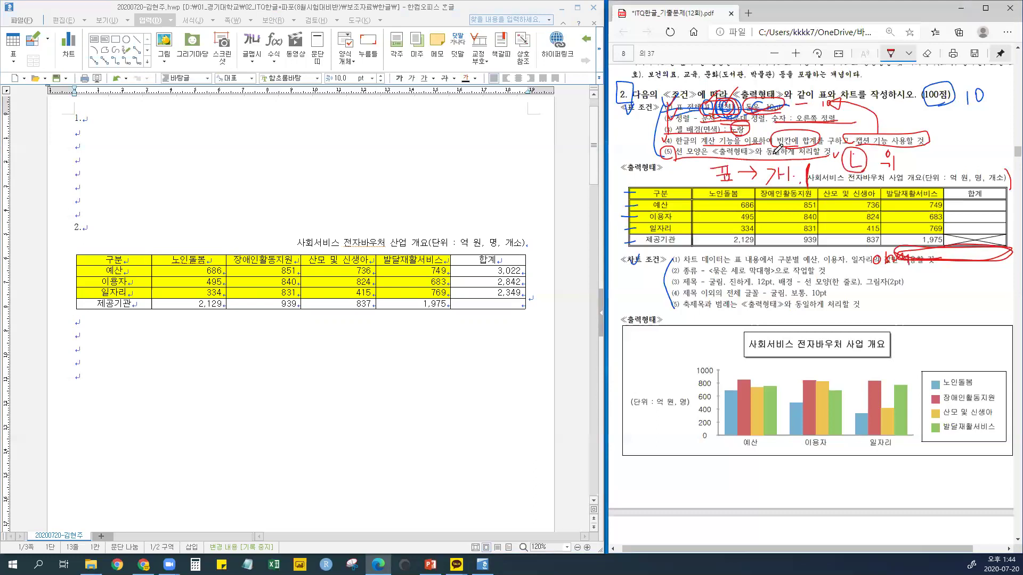
Apply a double solid line (이중 실선) to the outside (바깥쪽) borders of the whole table
{"action": "left_click_drag", "start_coordinate": [150, 262], "coordinate": [543, 315]}
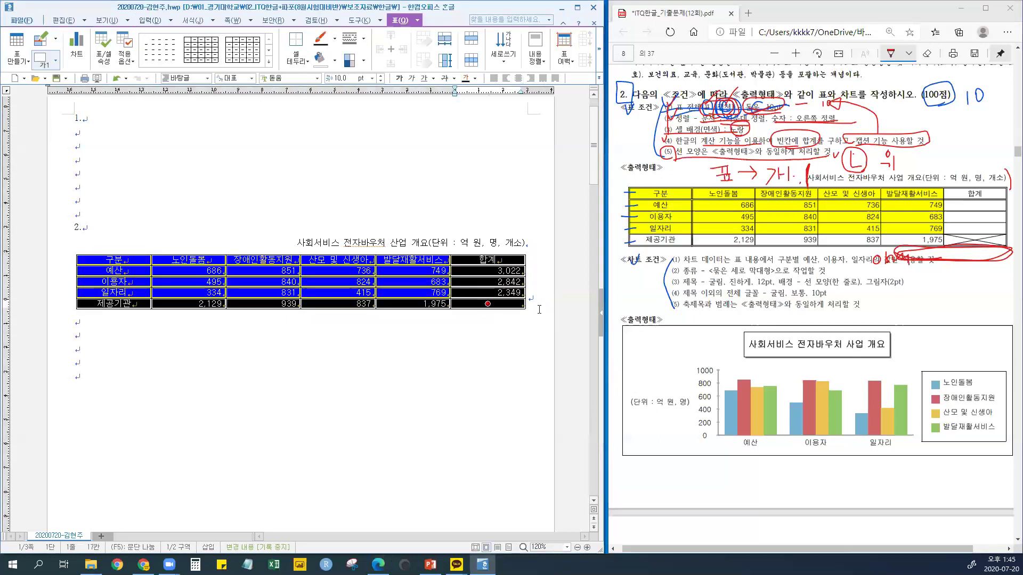
{"action": "key", "text": "l"}
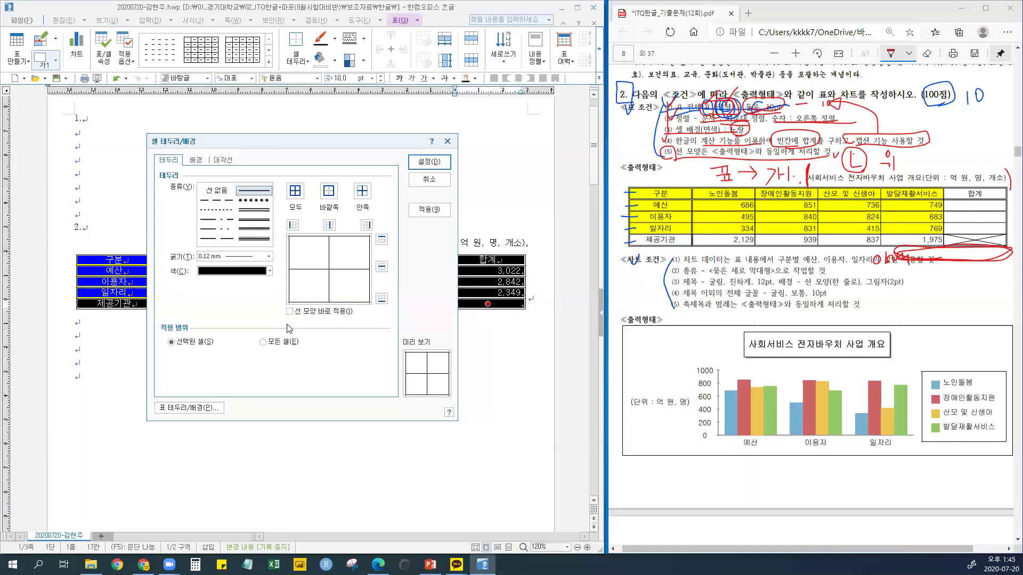
{"action": "left_click", "coordinate": [254, 215]}
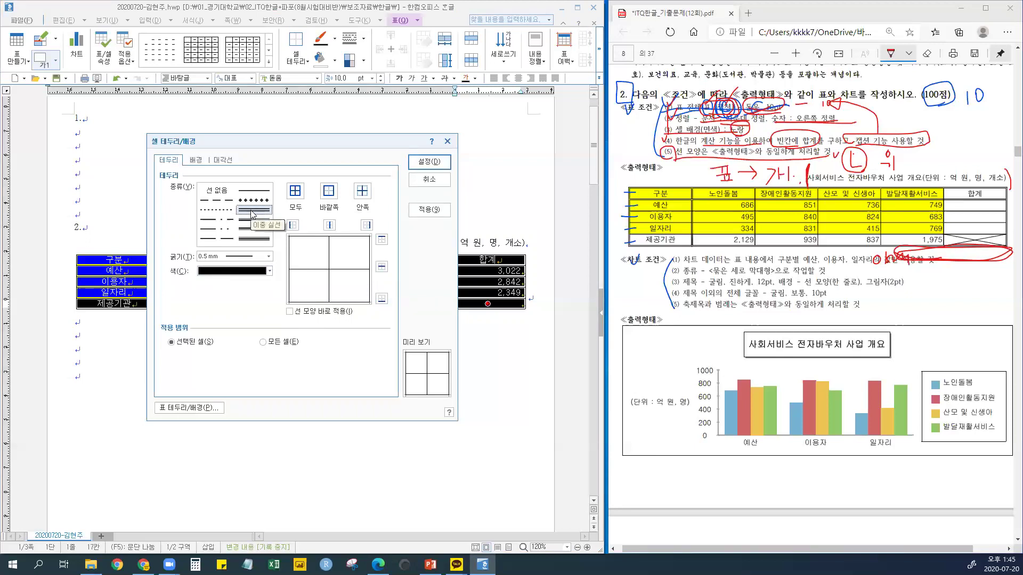
{"action": "left_click", "coordinate": [331, 192]}
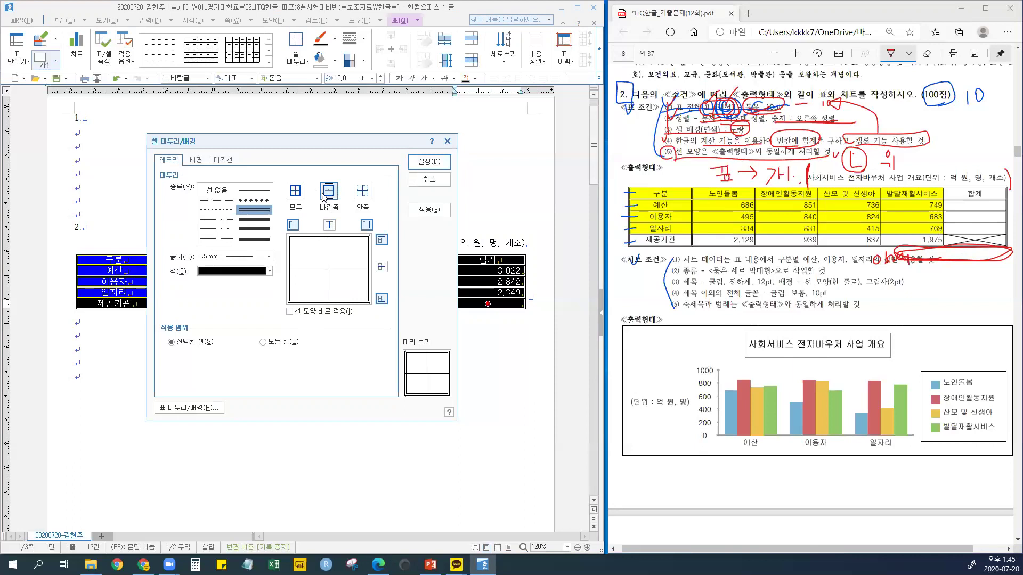
{"action": "left_click", "coordinate": [436, 162]}
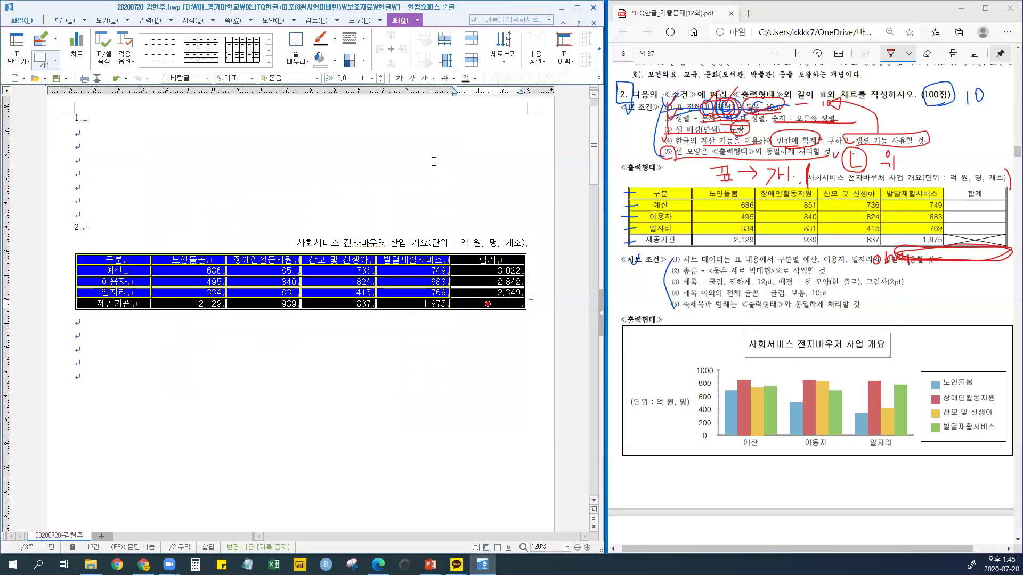
Apply a double solid line (이중 실선) to the outside (바깥쪽) borders of the table's first column, from 구분 down to 제공기관
{"action": "left_click", "coordinate": [140, 259]}
{"action": "left_click_drag", "start_coordinate": [140, 259], "coordinate": [138, 303]}
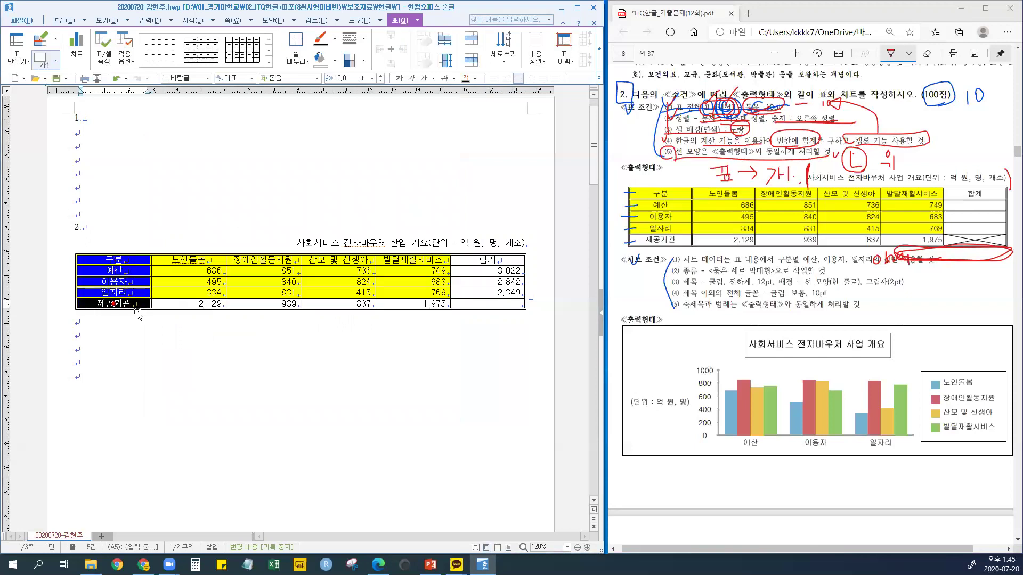
{"action": "key", "text": "l"}
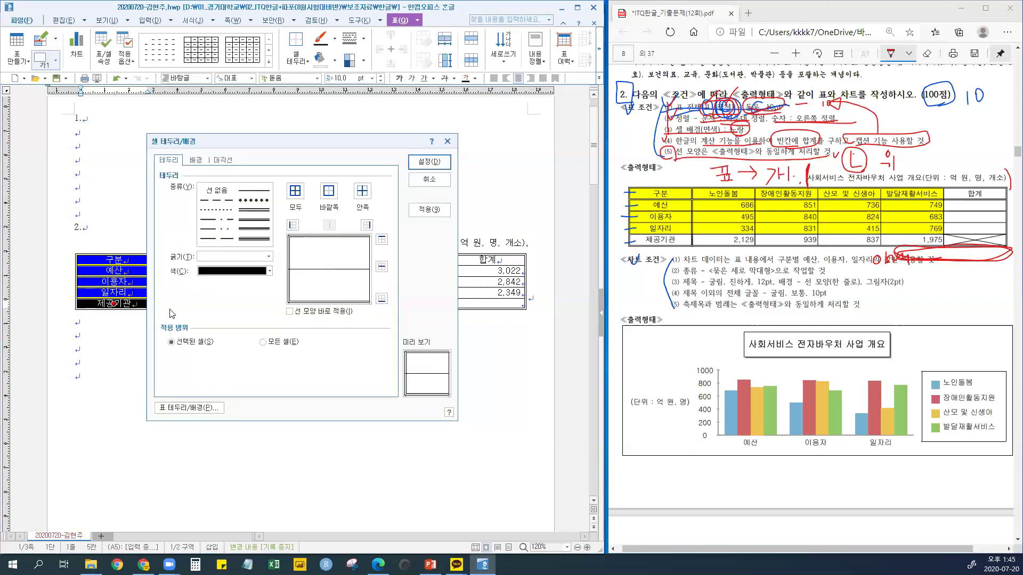
{"action": "left_click", "coordinate": [254, 210]}
{"action": "left_click", "coordinate": [325, 197]}
{"action": "left_click", "coordinate": [325, 199]}
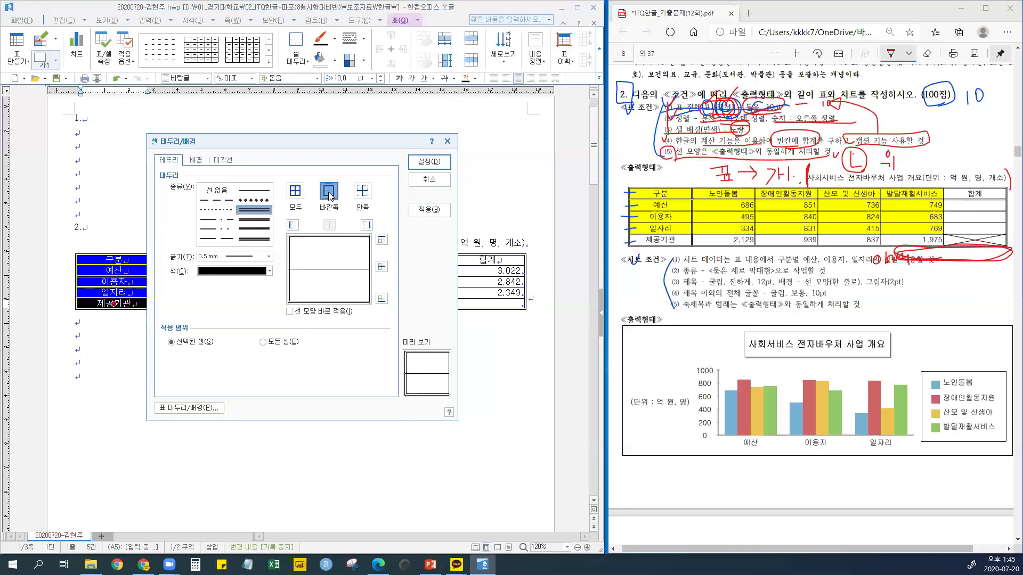
{"action": "left_click", "coordinate": [431, 161]}
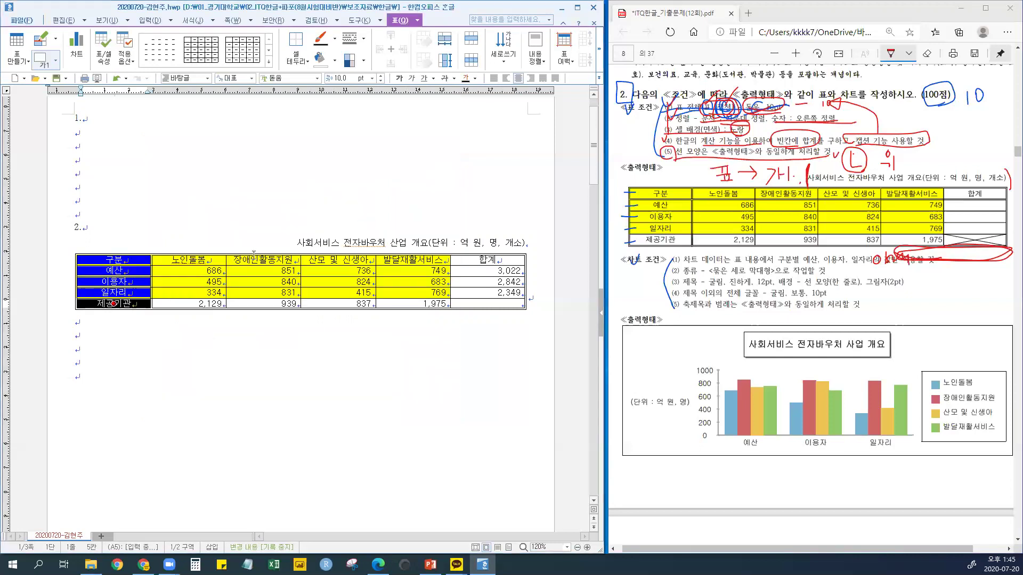
Apply a double solid line (이중 실선) to the outside (바깥쪽) borders of the table's header row, from 구분 across to 합계
{"action": "left_click_drag", "start_coordinate": [113, 261], "coordinate": [484, 261]}
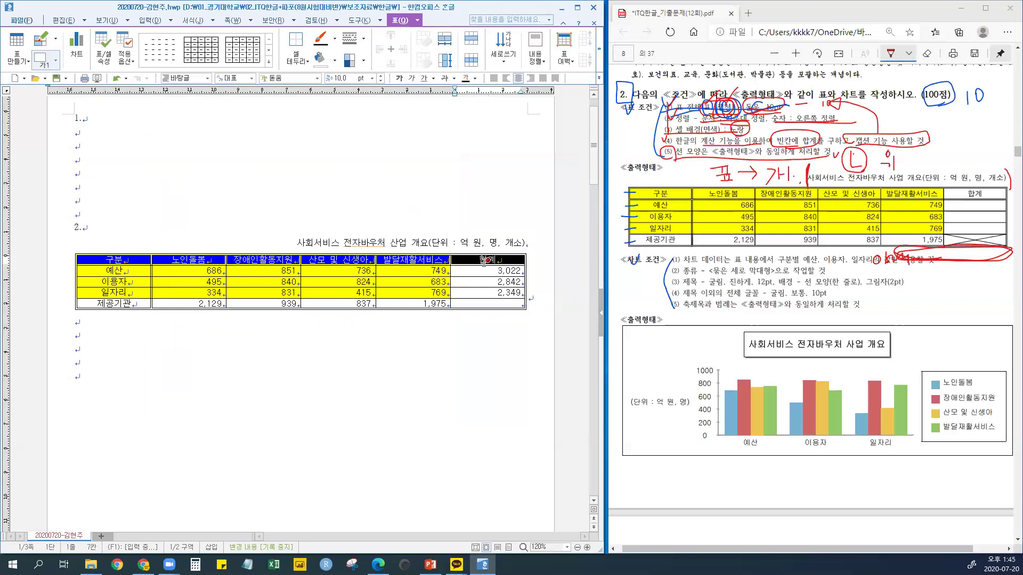
{"action": "key", "text": "l"}
{"action": "left_click", "coordinate": [254, 210]}
{"action": "left_click", "coordinate": [334, 194]}
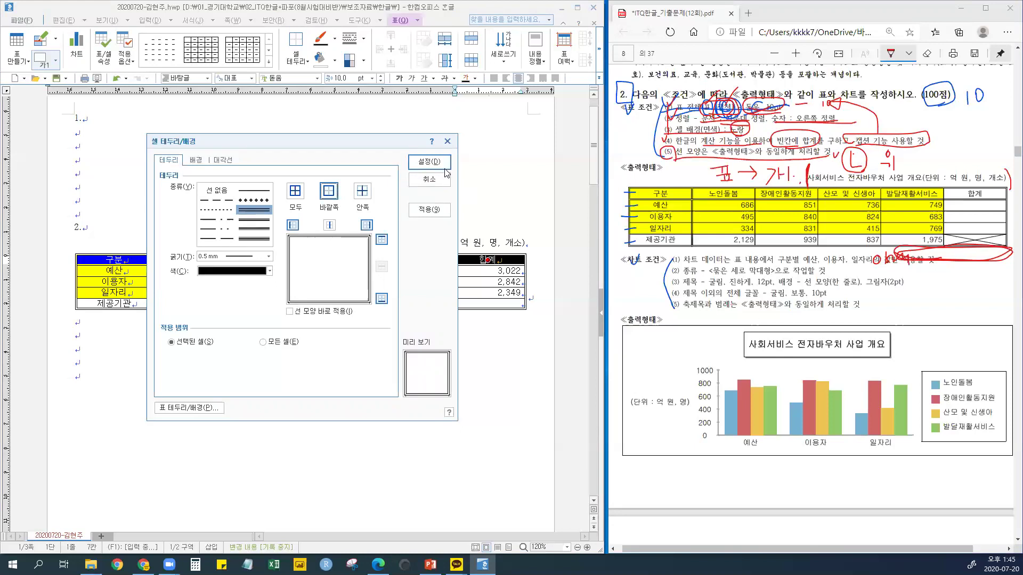
{"action": "left_click", "coordinate": [429, 161]}
{"action": "left_click", "coordinate": [349, 394]}
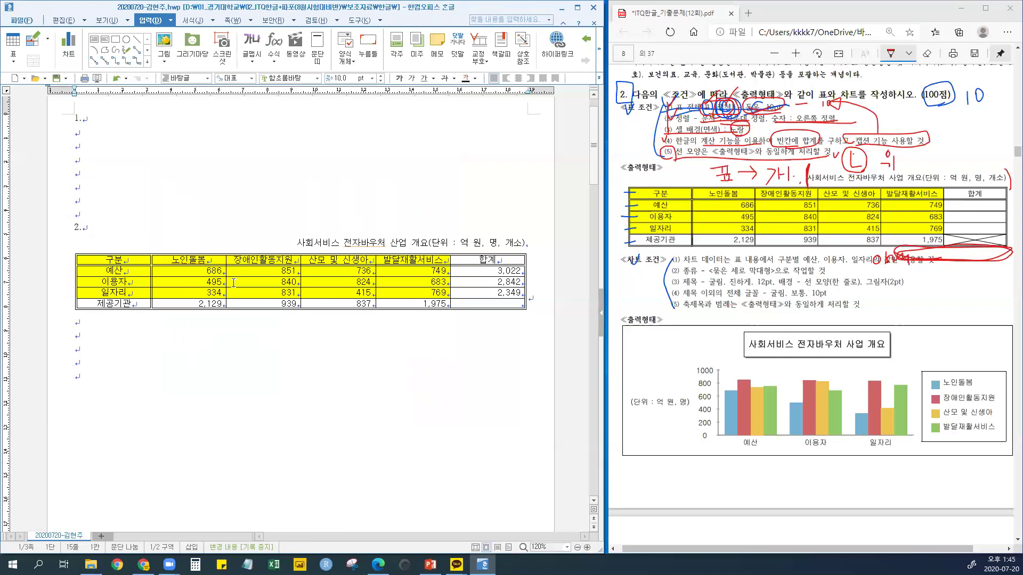
Trace the crossed-out 합계 cell of the 제공기관 row in the PDF, and put the cursor in the matching empty document cell
{"action": "left_click", "coordinate": [500, 305]}
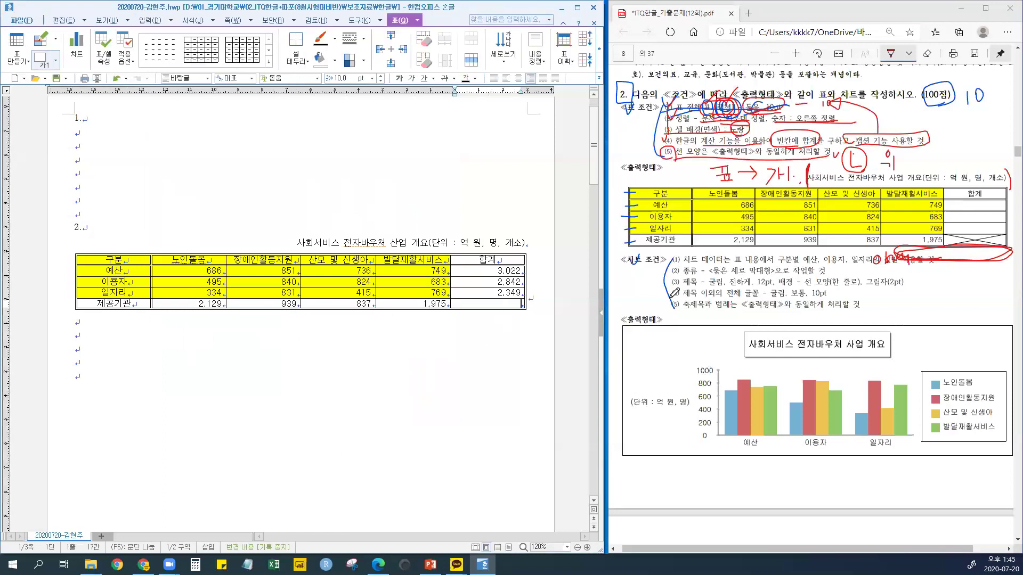
{"action": "mouse_move", "coordinate": [951, 234]}
{"action": "left_mouse_down"}
{"action": "mouse_move", "coordinate": [1012, 244]}
{"action": "mouse_move", "coordinate": [942, 250]}
{"action": "left_mouse_up"}
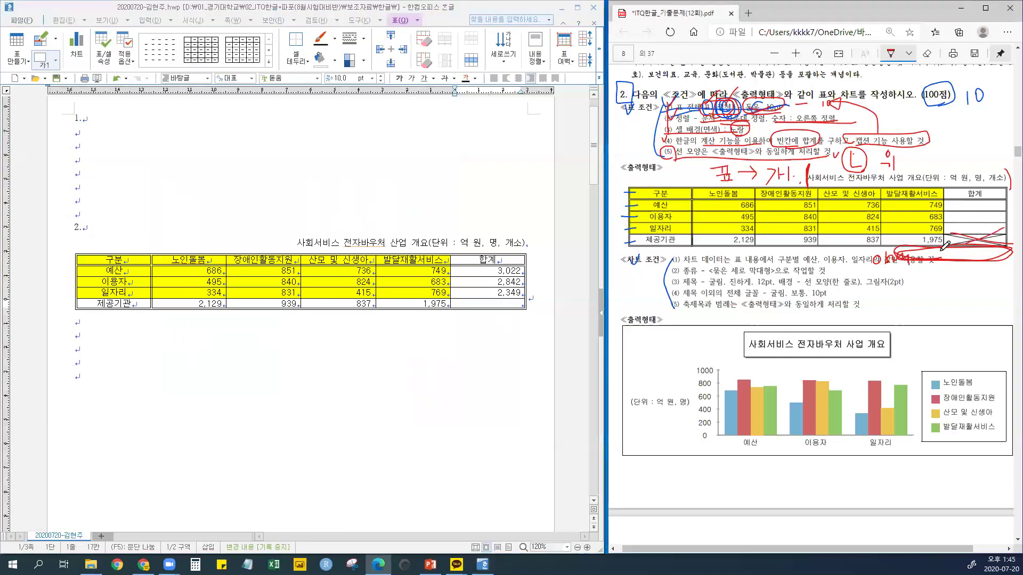
{"action": "left_click", "coordinate": [508, 305]}
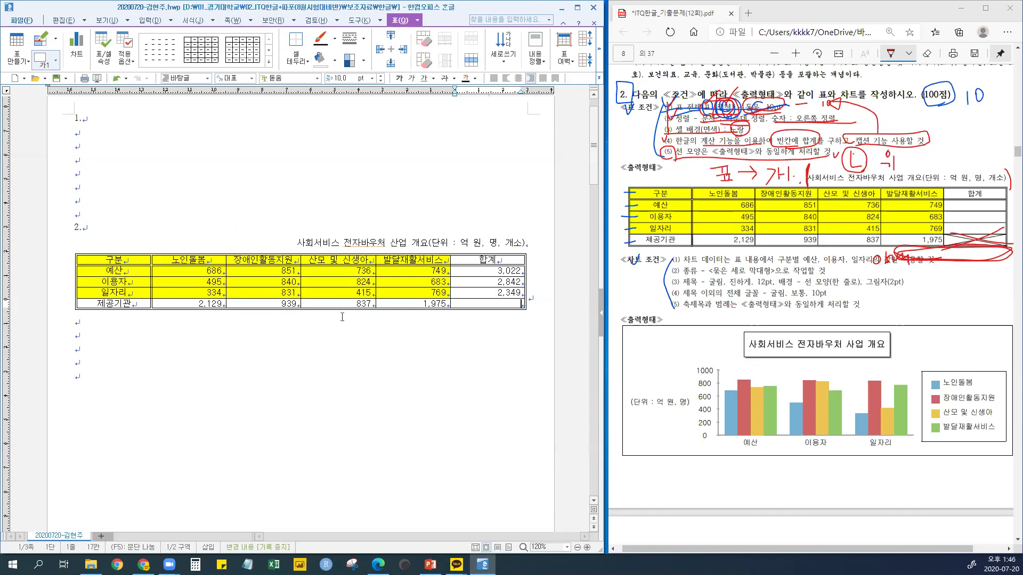
{"action": "left_click", "coordinate": [289, 263]}
{"action": "left_click_drag", "start_coordinate": [289, 262], "coordinate": [413, 304]}
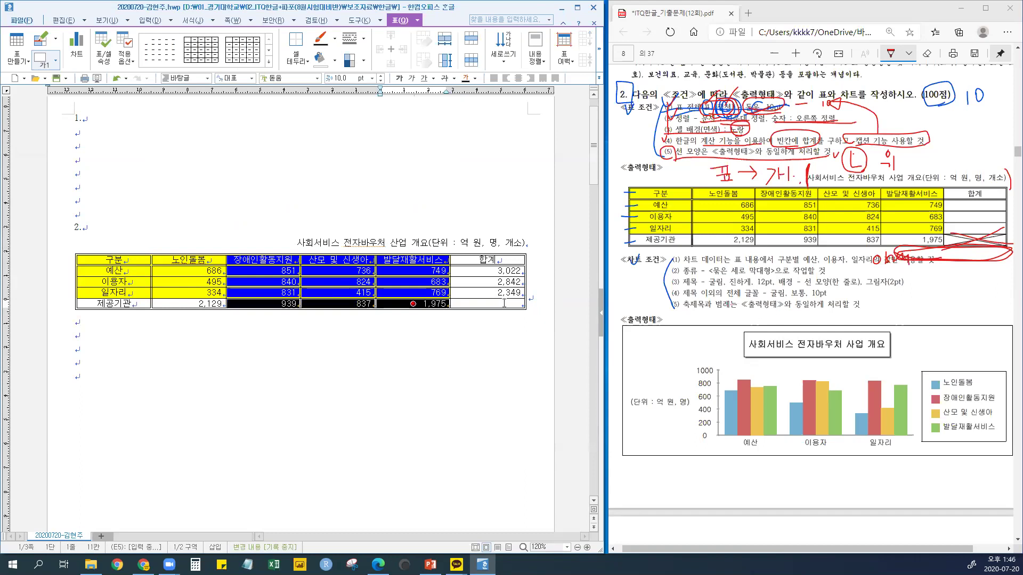
{"action": "left_click", "coordinate": [504, 303]}
{"action": "key", "text": "F5"}
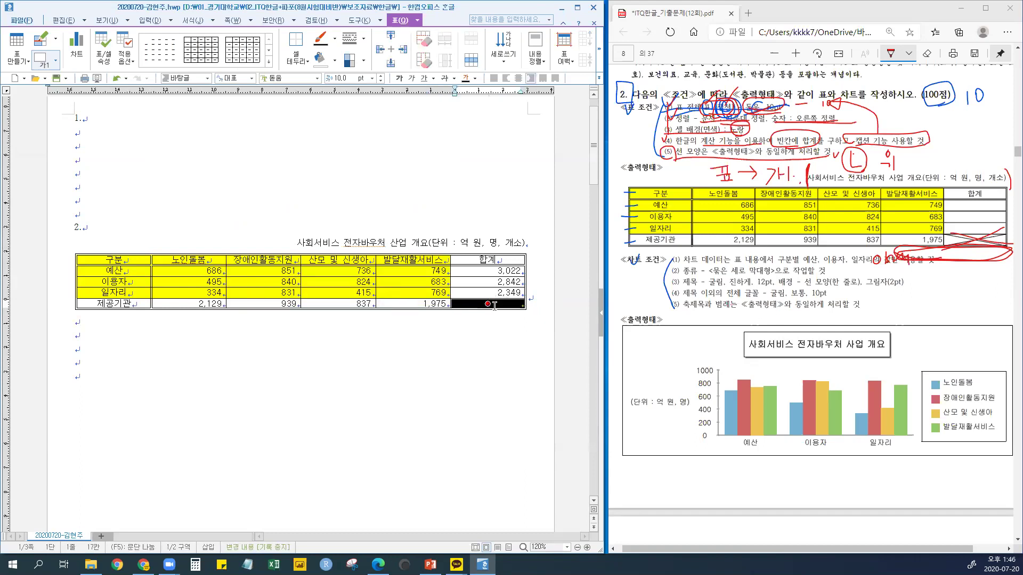
{"action": "left_click", "coordinate": [494, 305]}
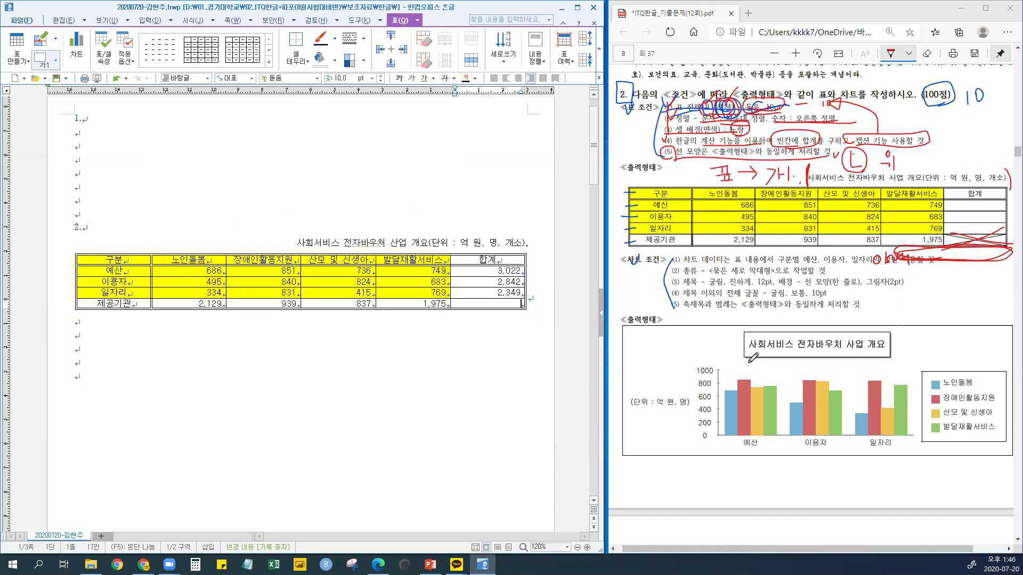
Open the diagonal (대각선) settings for the empty 합계 cell in the 제공기관 row, with a solid line (실선) as the line type
{"action": "key", "text": "F5"}
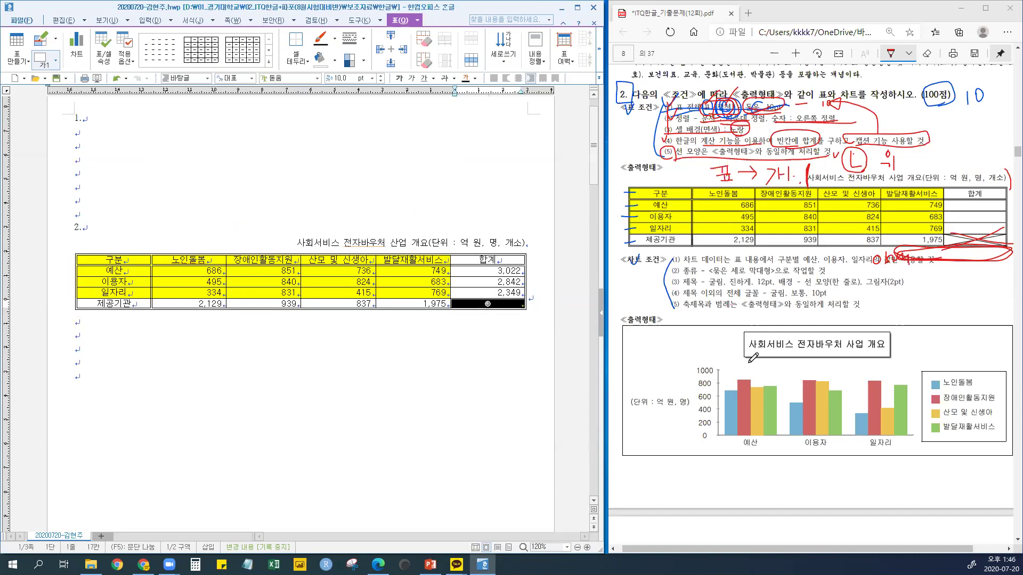
{"action": "key", "text": "l"}
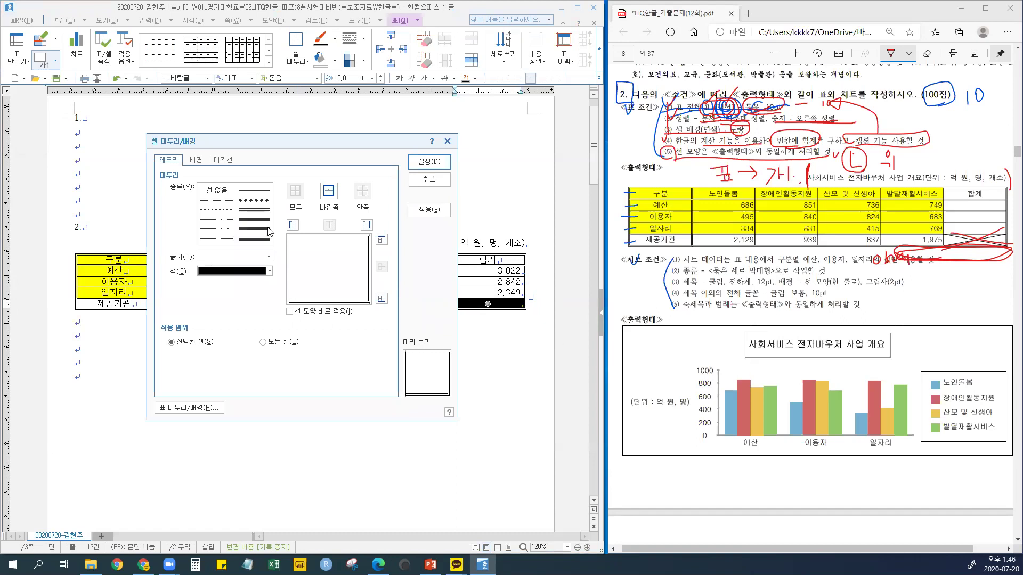
{"action": "left_click", "coordinate": [254, 200]}
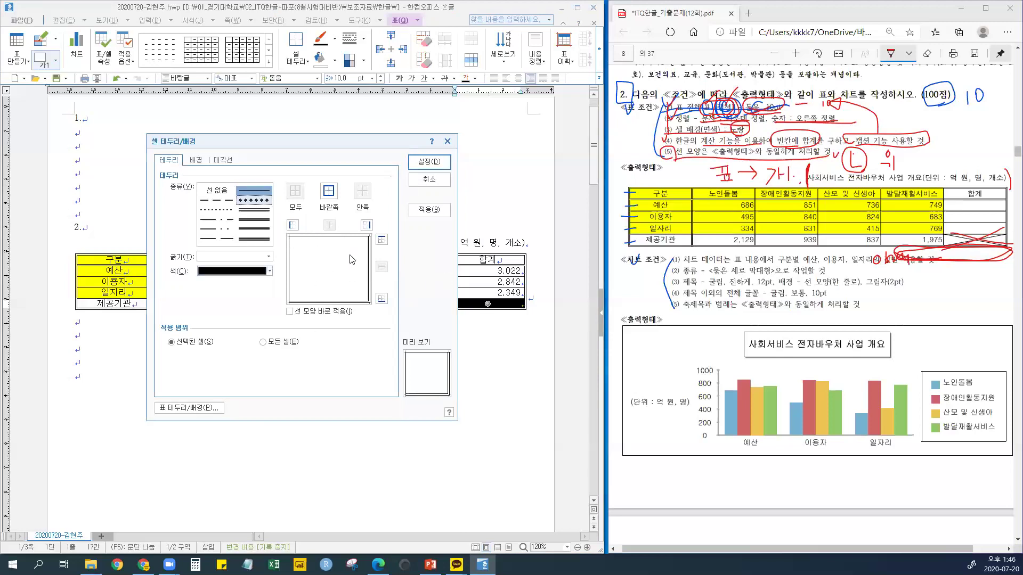
{"action": "left_click", "coordinate": [216, 229]}
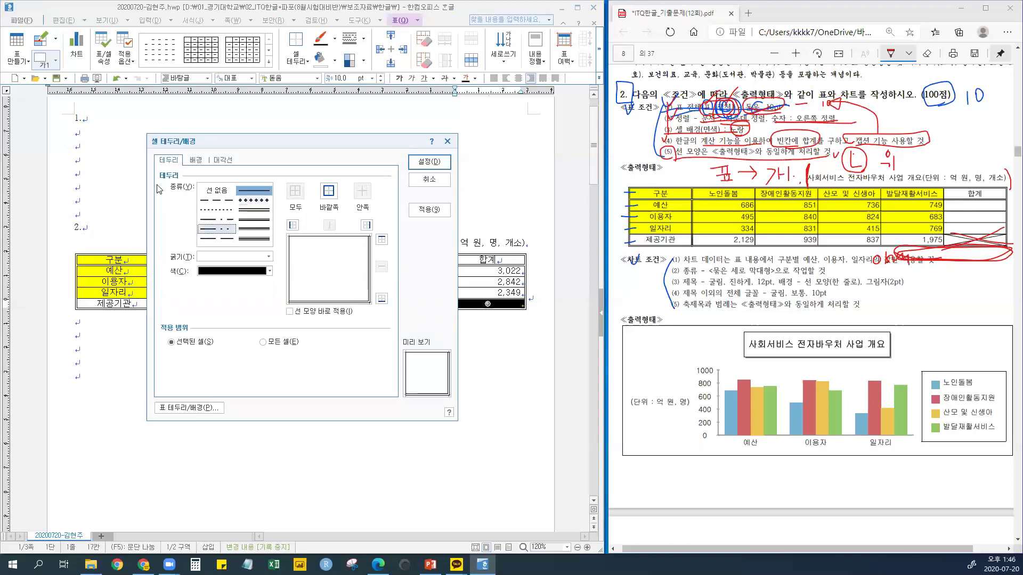
{"action": "left_click", "coordinate": [196, 160]}
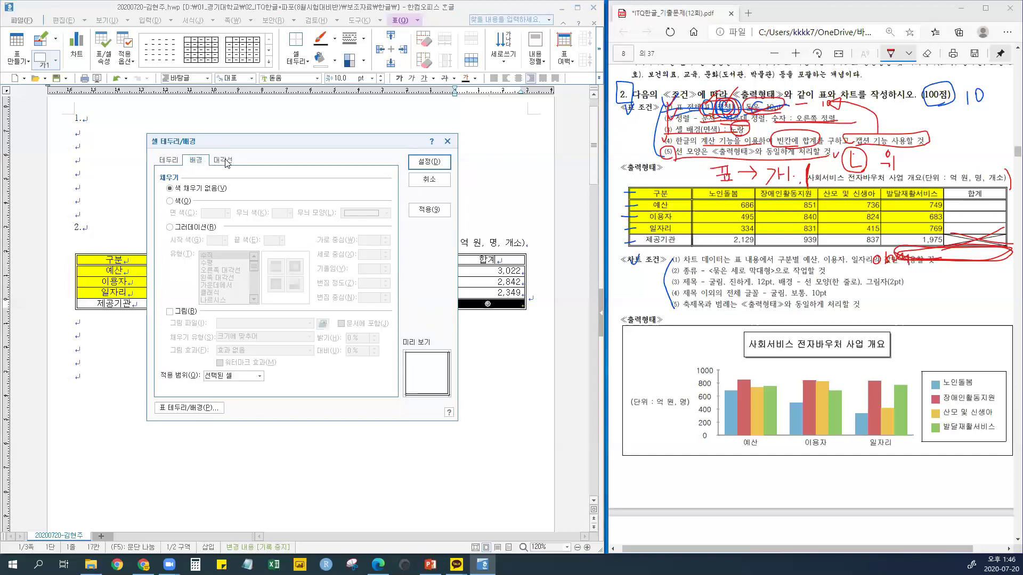
{"action": "left_click", "coordinate": [224, 161]}
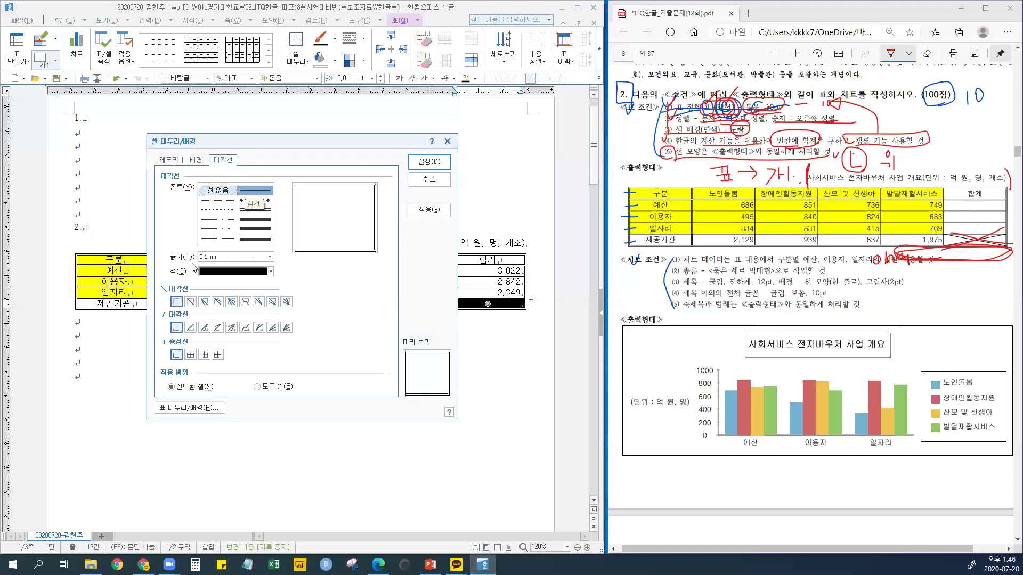
Cross the empty 합계 cell with both single diagonals (\ and /), clearing and reselecting them once before applying
{"action": "left_click", "coordinate": [190, 302]}
{"action": "left_click", "coordinate": [190, 327]}
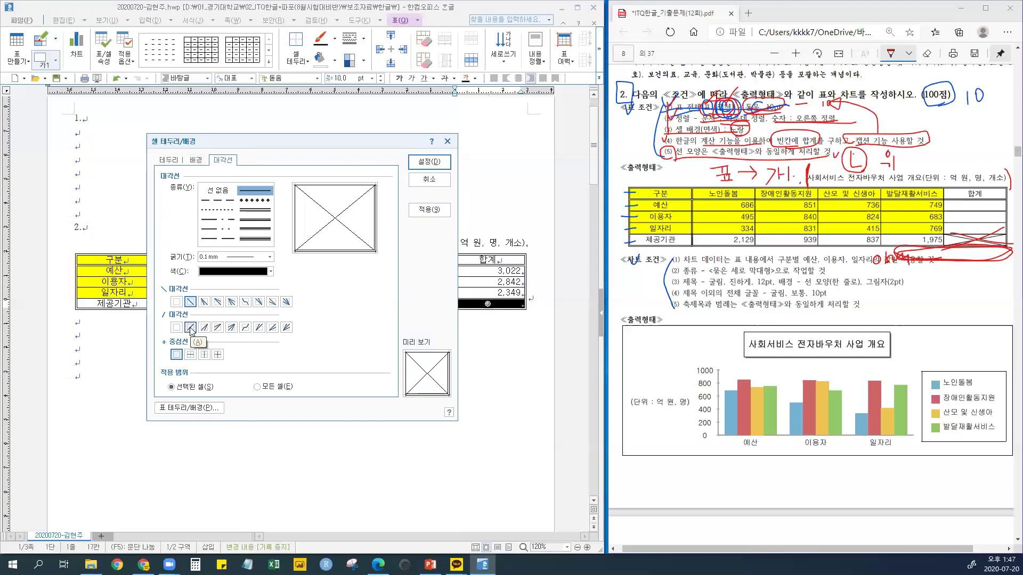
{"action": "left_click", "coordinate": [176, 302]}
{"action": "left_click", "coordinate": [177, 328]}
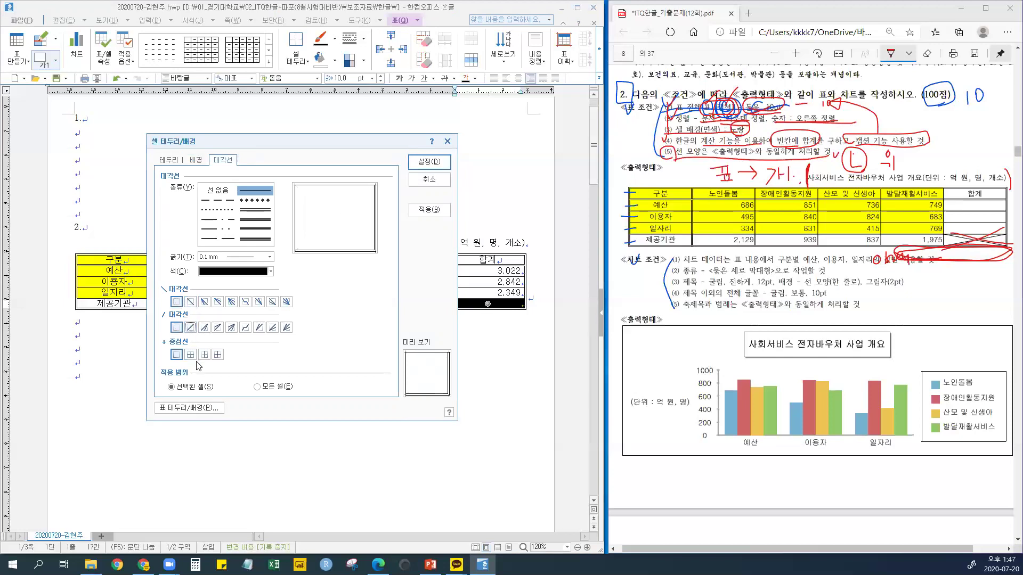
{"action": "left_click", "coordinate": [190, 302]}
{"action": "left_click", "coordinate": [190, 328]}
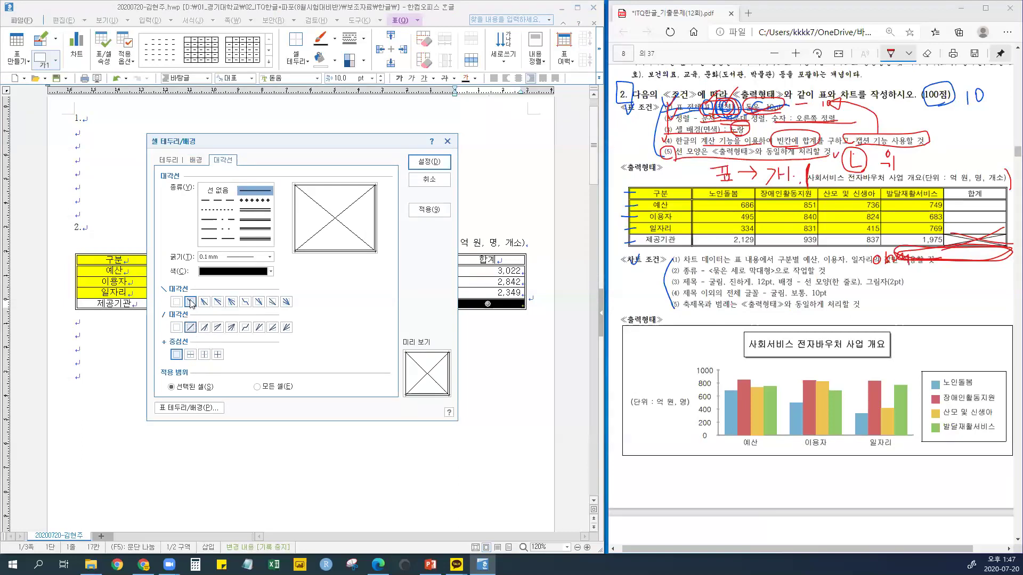
{"action": "left_click", "coordinate": [428, 163]}
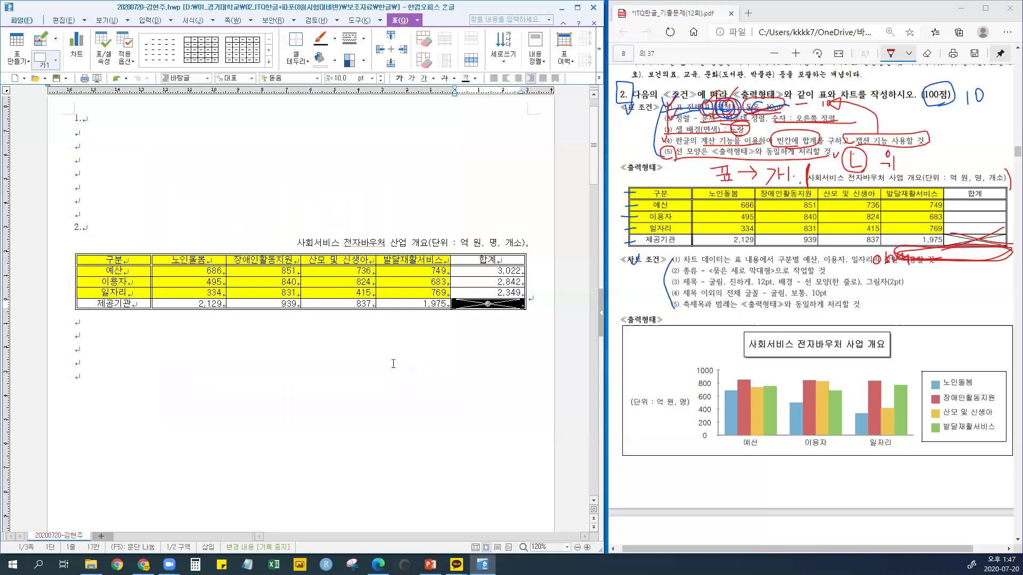
{"action": "left_click", "coordinate": [342, 376]}
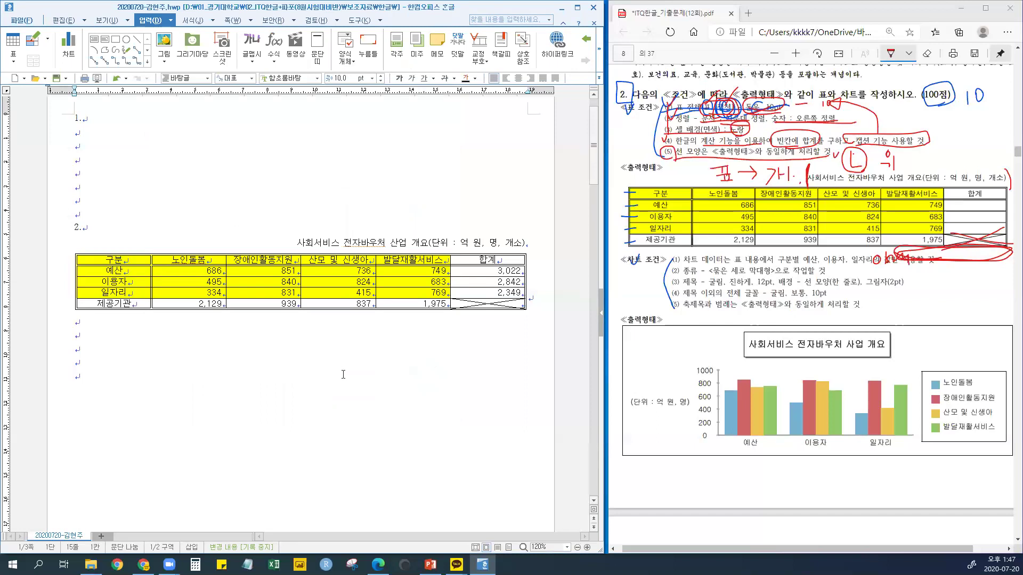
Circle 계산 and 캡션 in table condition (4) of the PDF, and save the Hangul document
{"action": "left_click", "coordinate": [719, 128]}
{"action": "mouse_move", "coordinate": [719, 126]}
{"action": "left_mouse_down"}
{"action": "mouse_move", "coordinate": [714, 155]}
{"action": "mouse_move", "coordinate": [702, 137]}
{"action": "mouse_move", "coordinate": [712, 157]}
{"action": "left_mouse_up"}
{"action": "mouse_move", "coordinate": [878, 146]}
{"action": "left_mouse_down"}
{"action": "mouse_move", "coordinate": [851, 131]}
{"action": "mouse_move", "coordinate": [871, 151]}
{"action": "left_mouse_up"}
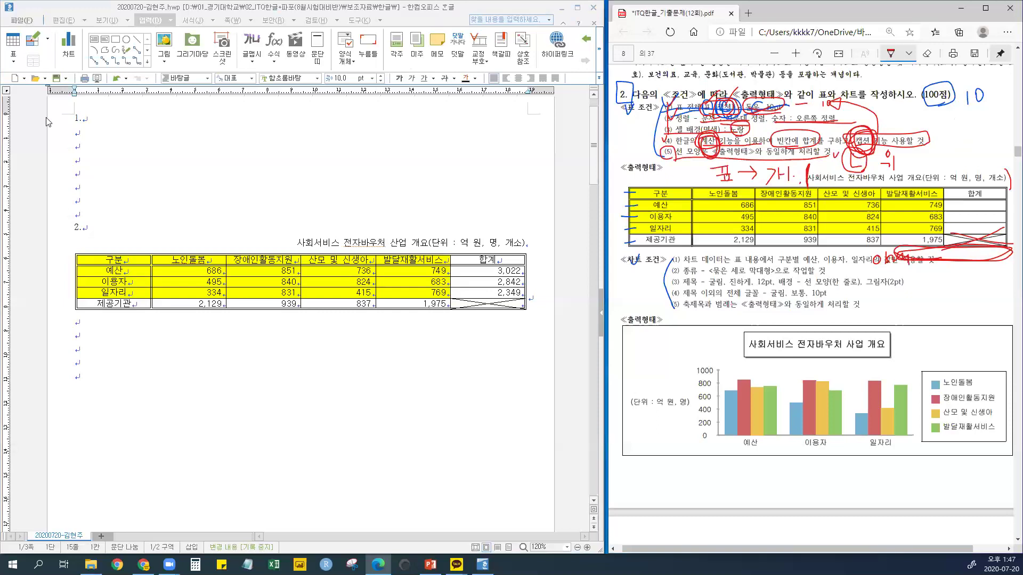
{"action": "left_click", "coordinate": [57, 78]}
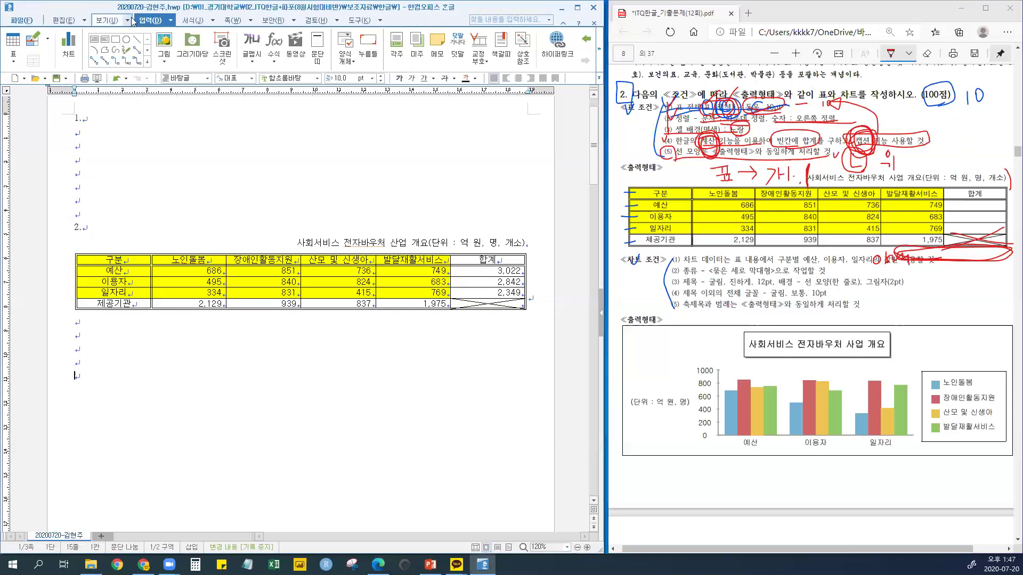